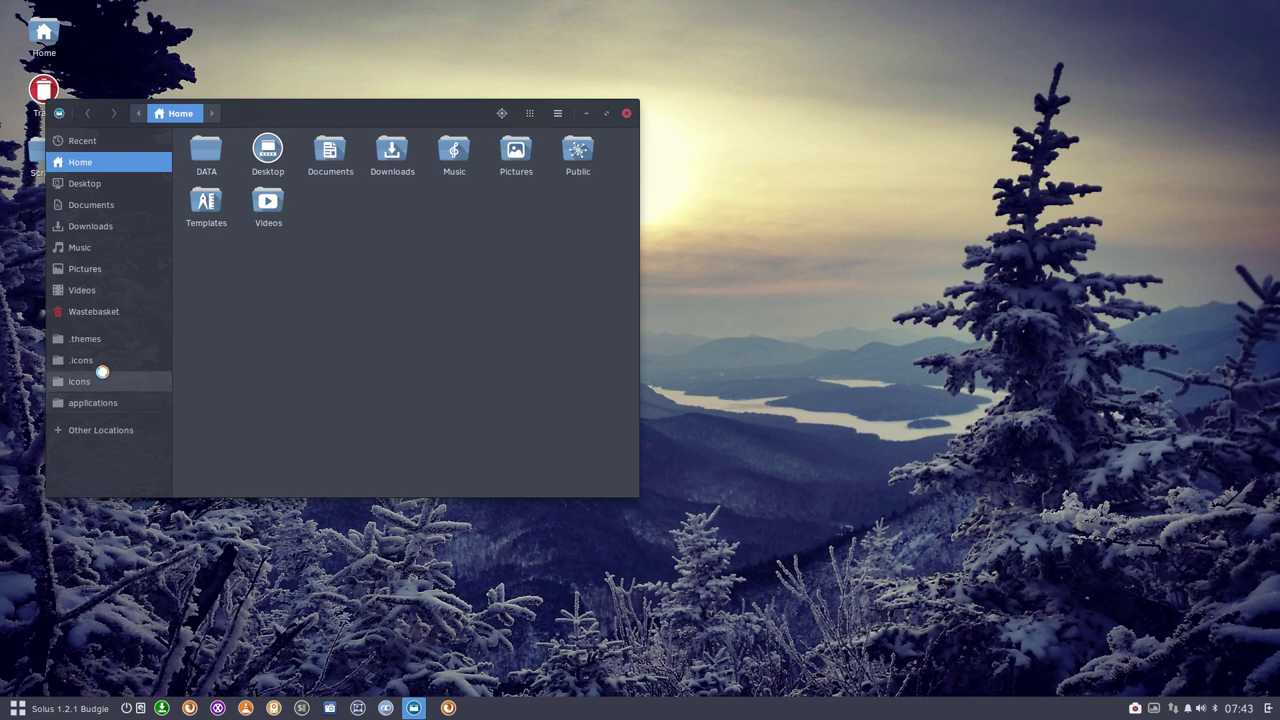
- Open the .icons folder and enlarge the file manager window until all its theme folders fit
click(100, 362)
drag(349, 108, 597, 58)
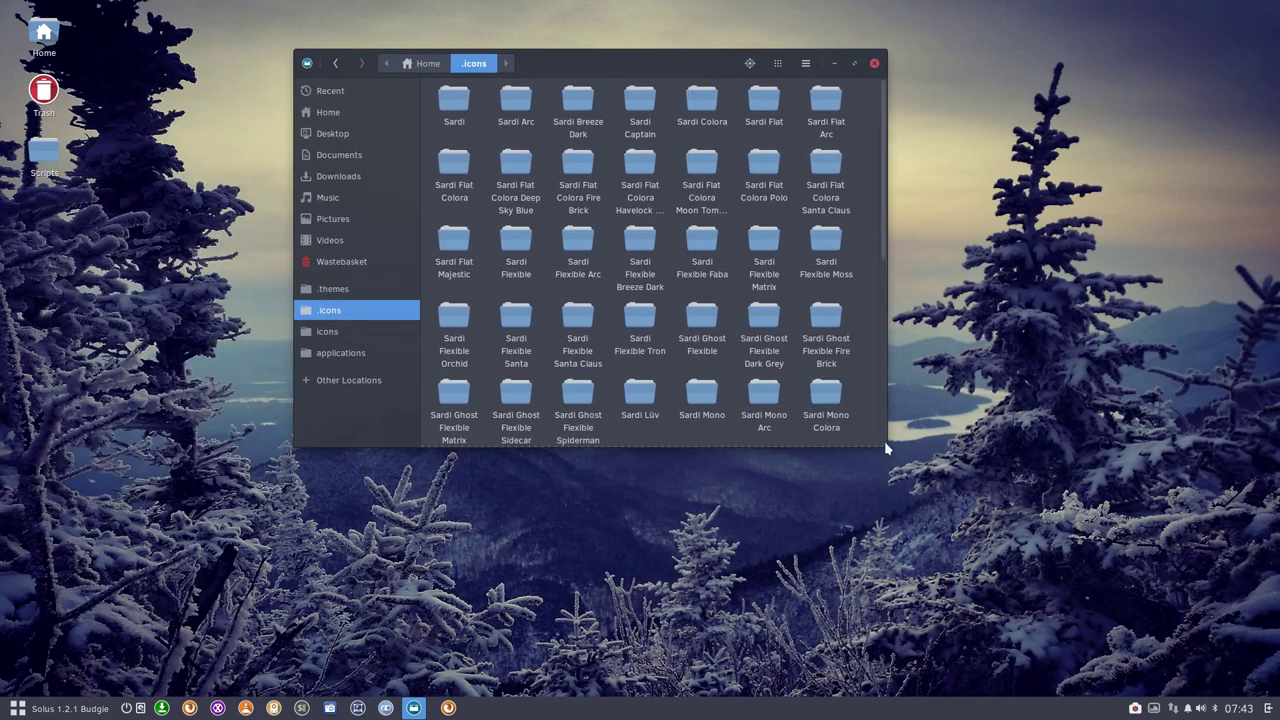
click(885, 441)
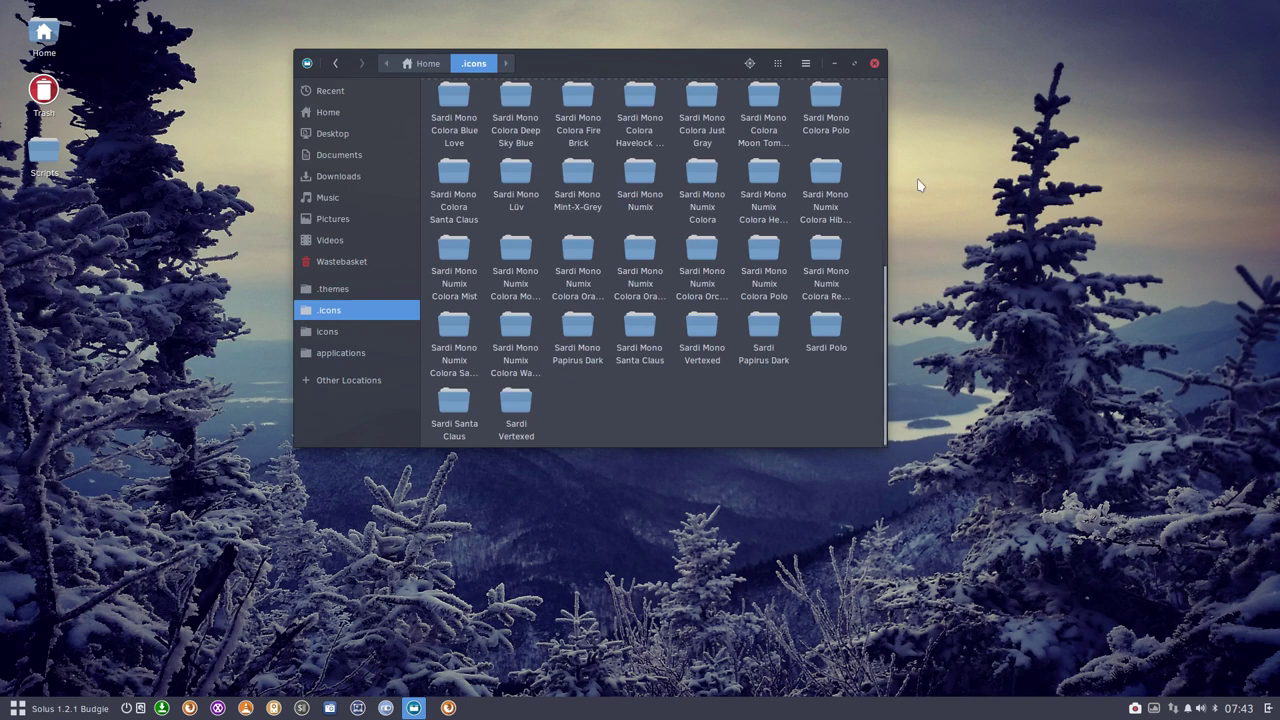
drag(641, 55, 450, 48)
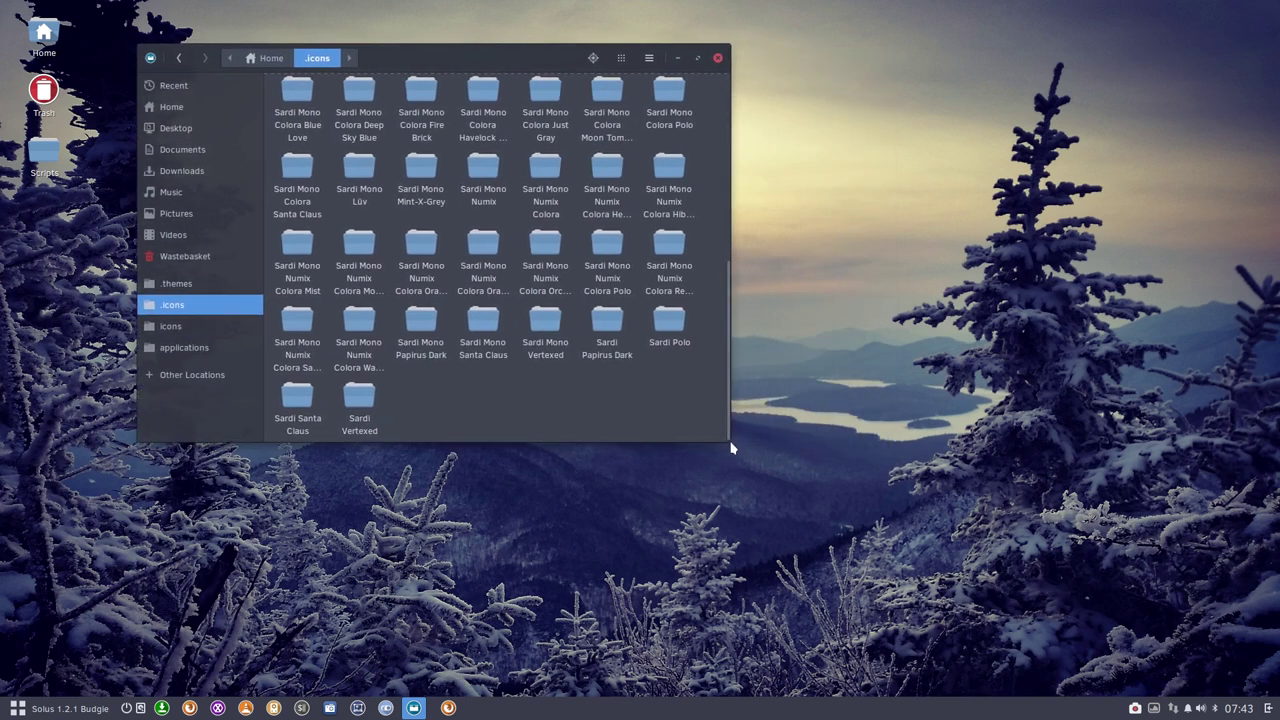
drag(731, 450, 1177, 631)
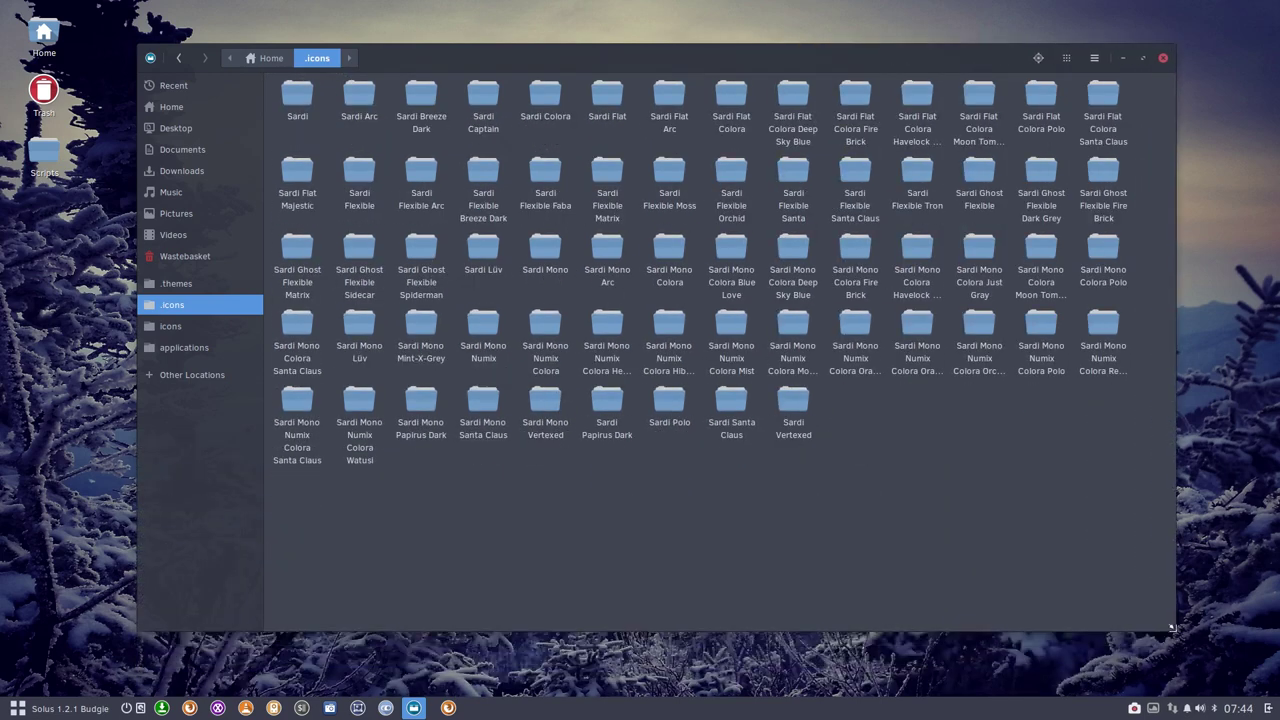
- Look over the installed Sardi theme folders in .icons, including the Colora variants, Sardi Captain, Sardi Lüv and Sardi Mono Lüv
drag(272, 512, 1141, 90)
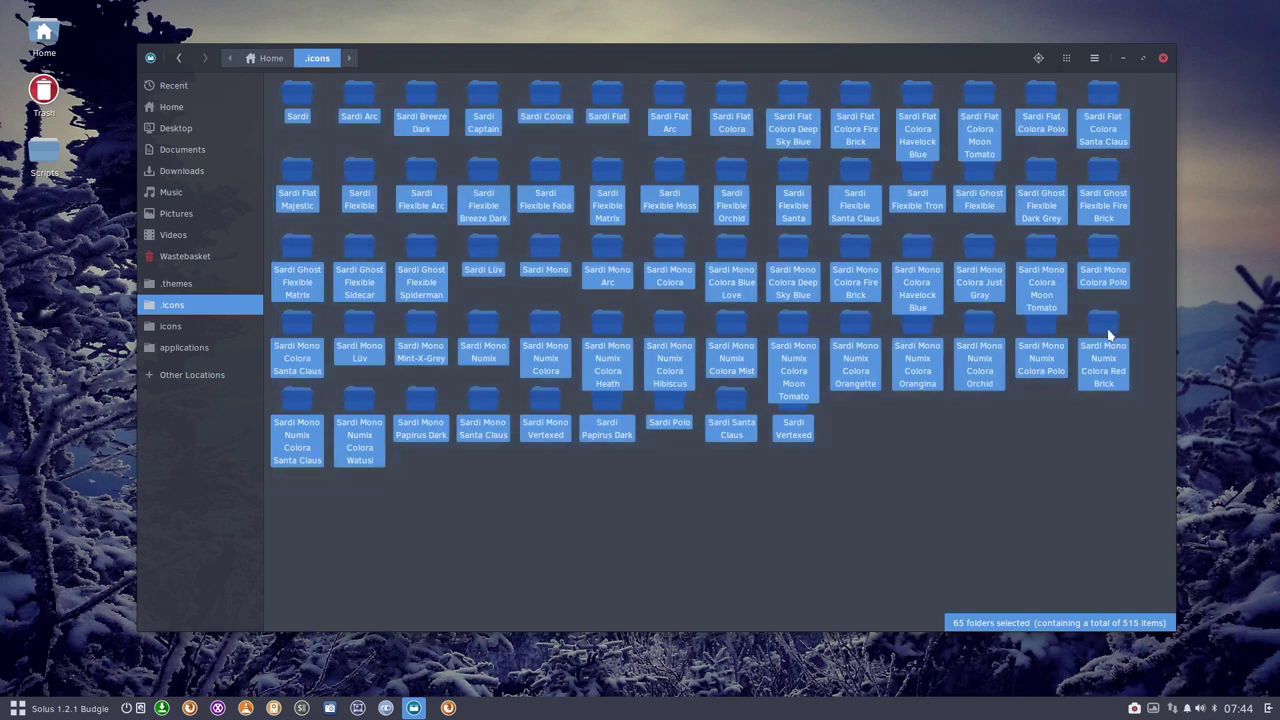
click(867, 480)
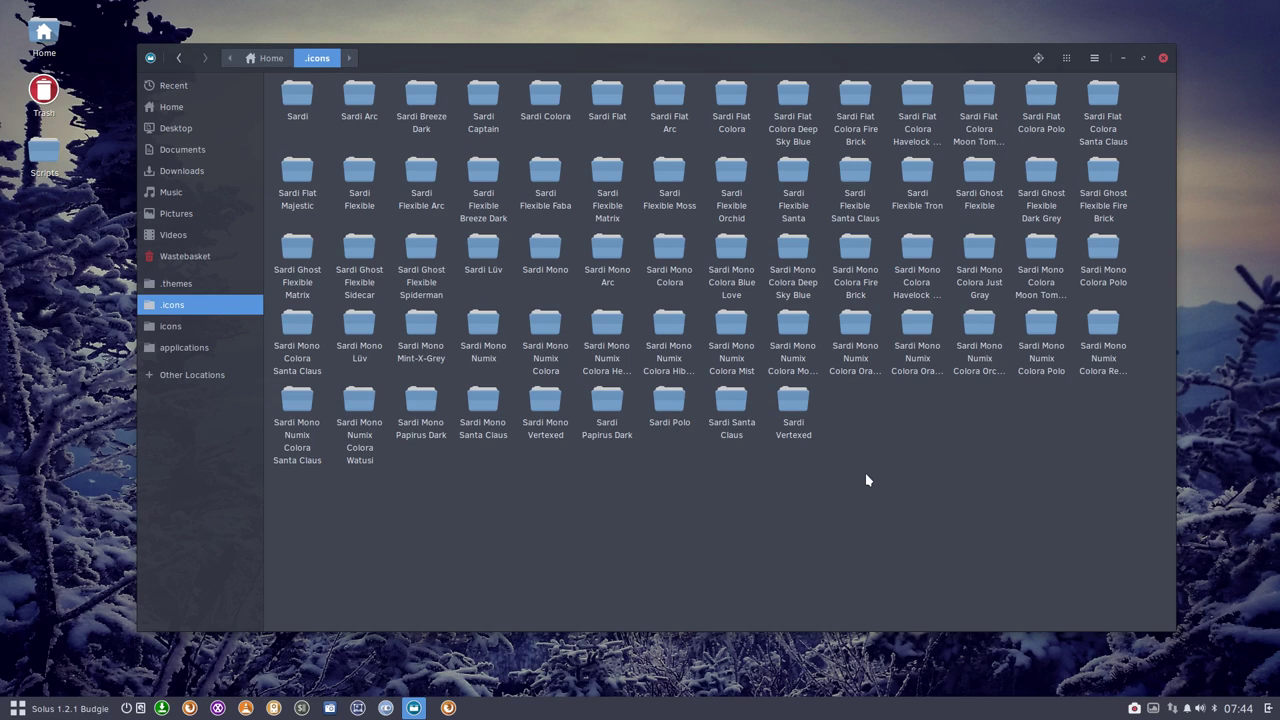
click(865, 292)
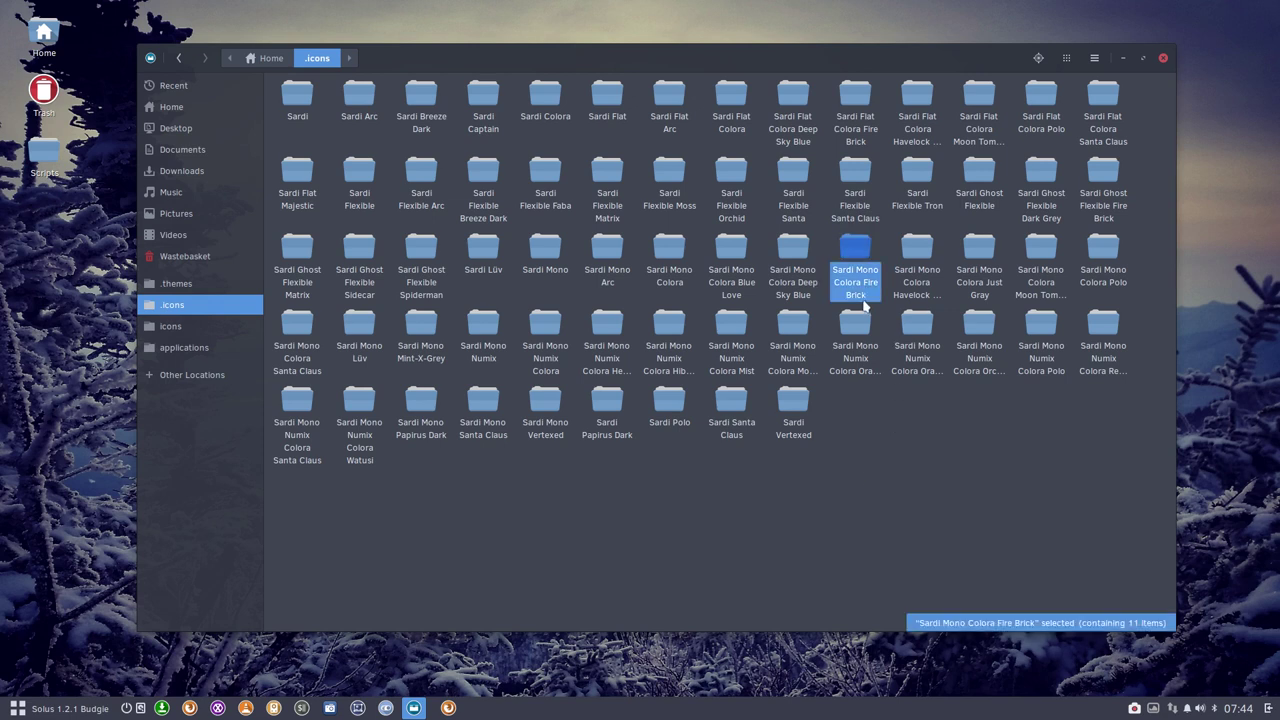
click(795, 290)
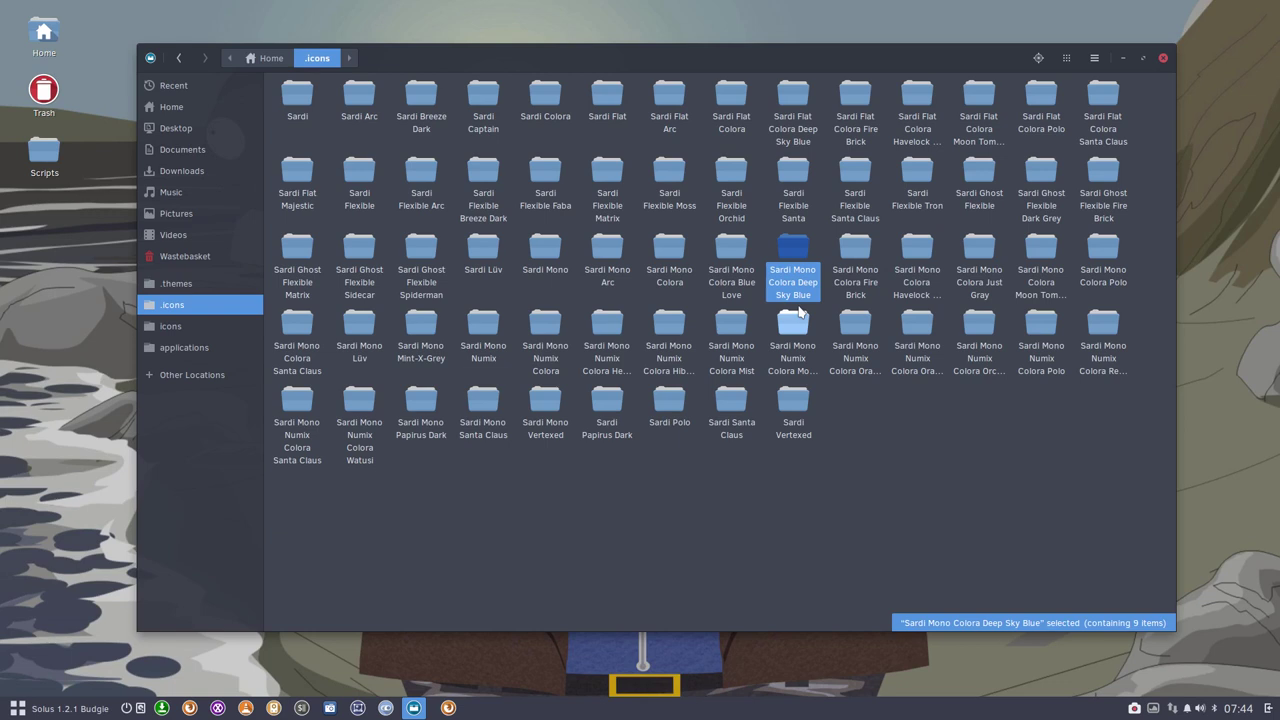
click(384, 142)
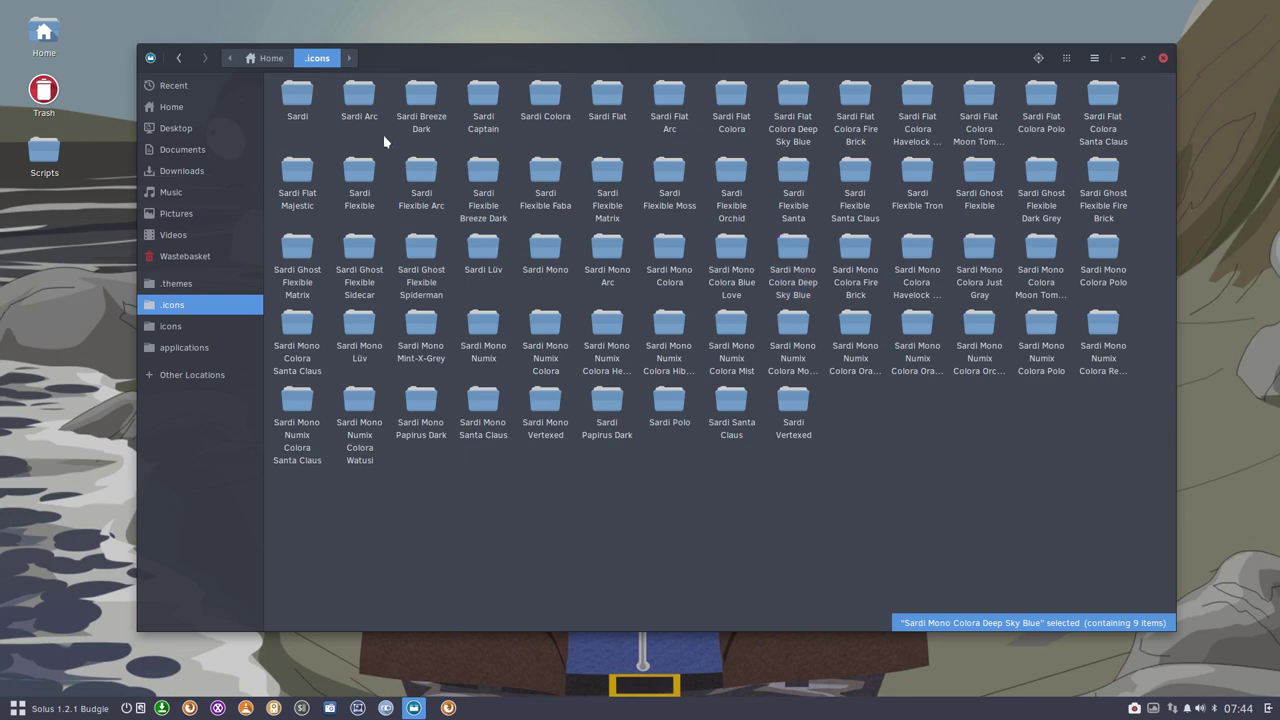
click(483, 96)
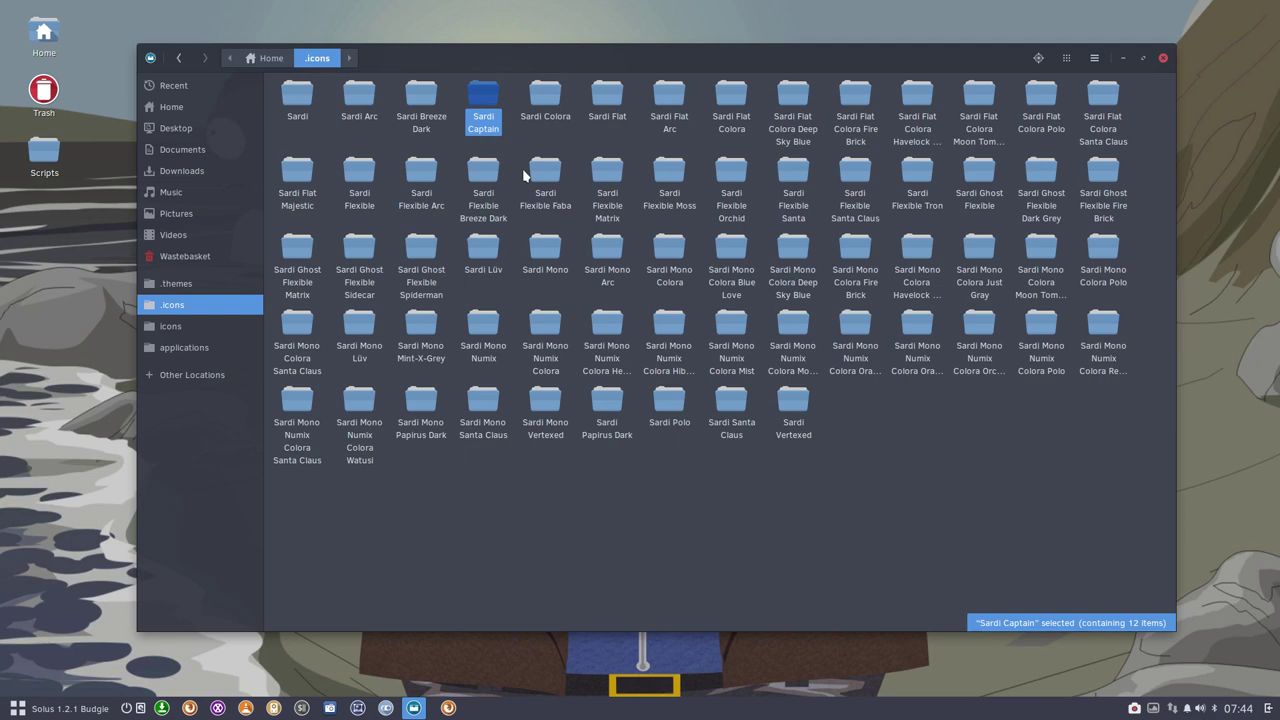
click(491, 252)
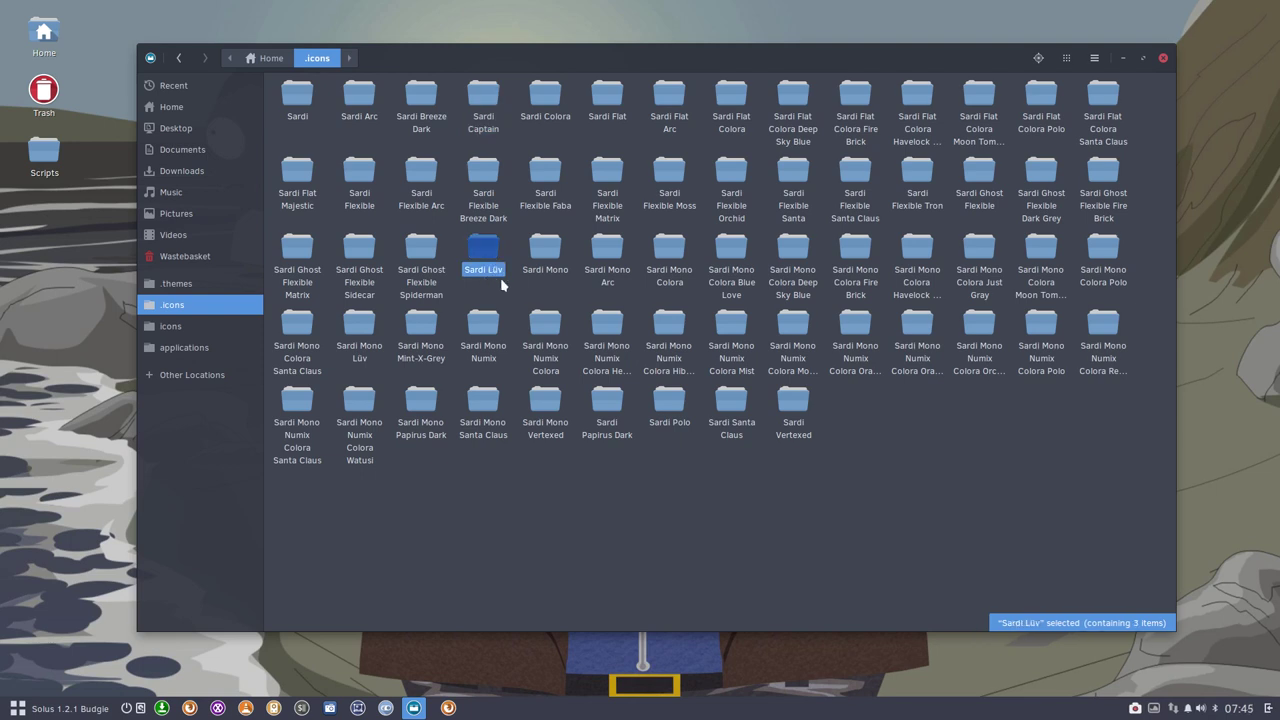
click(370, 333)
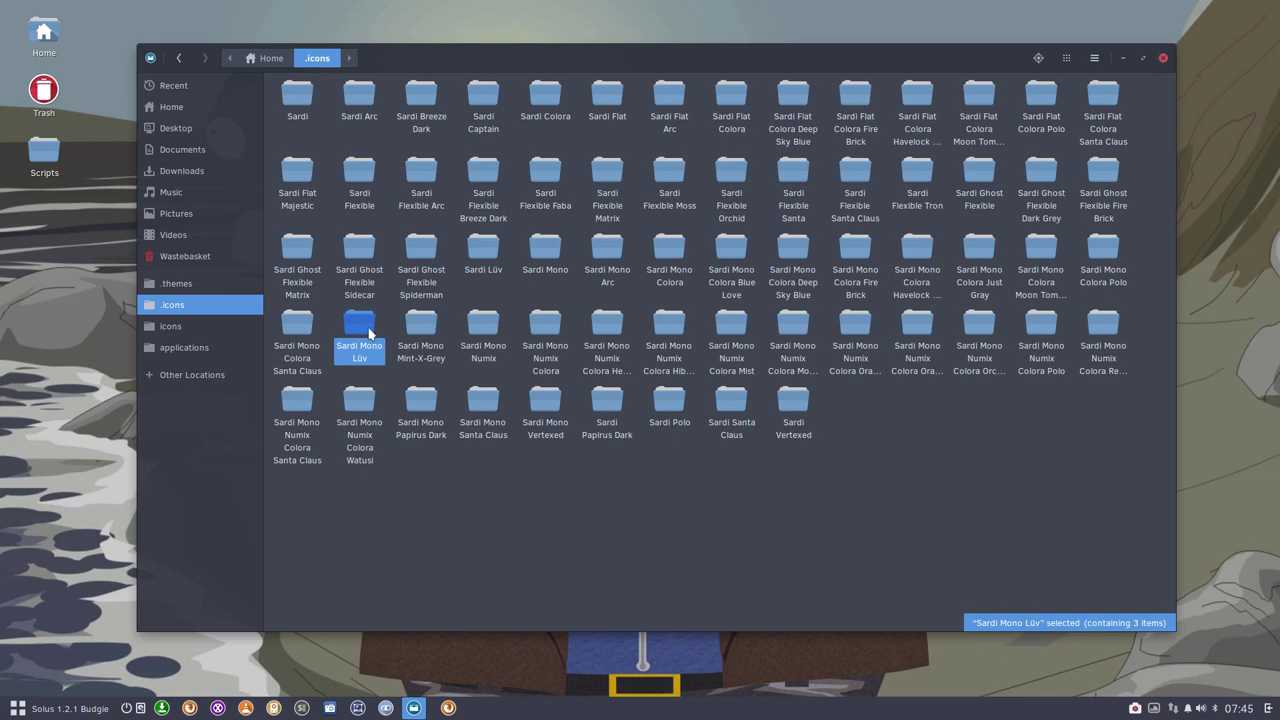
- Close the .icons window, reopen the Home folder and shrink its window to leave desktop space free
click(1163, 59)
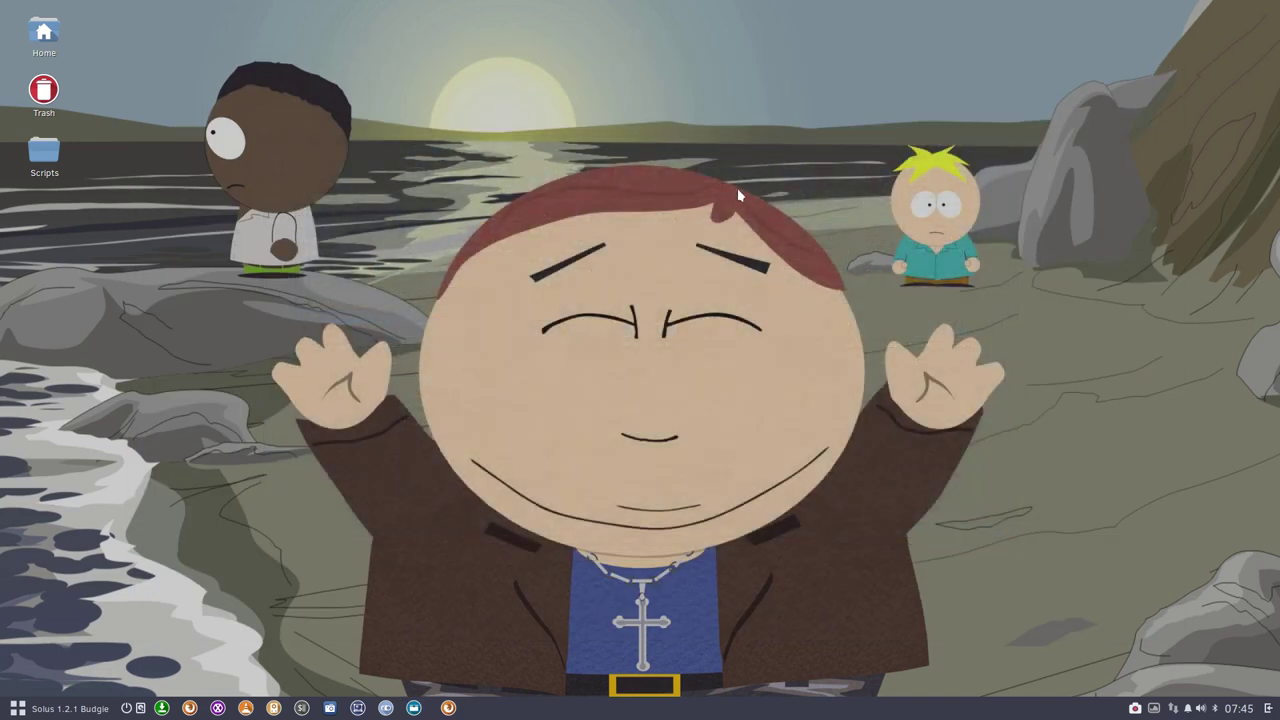
double_click(44, 34)
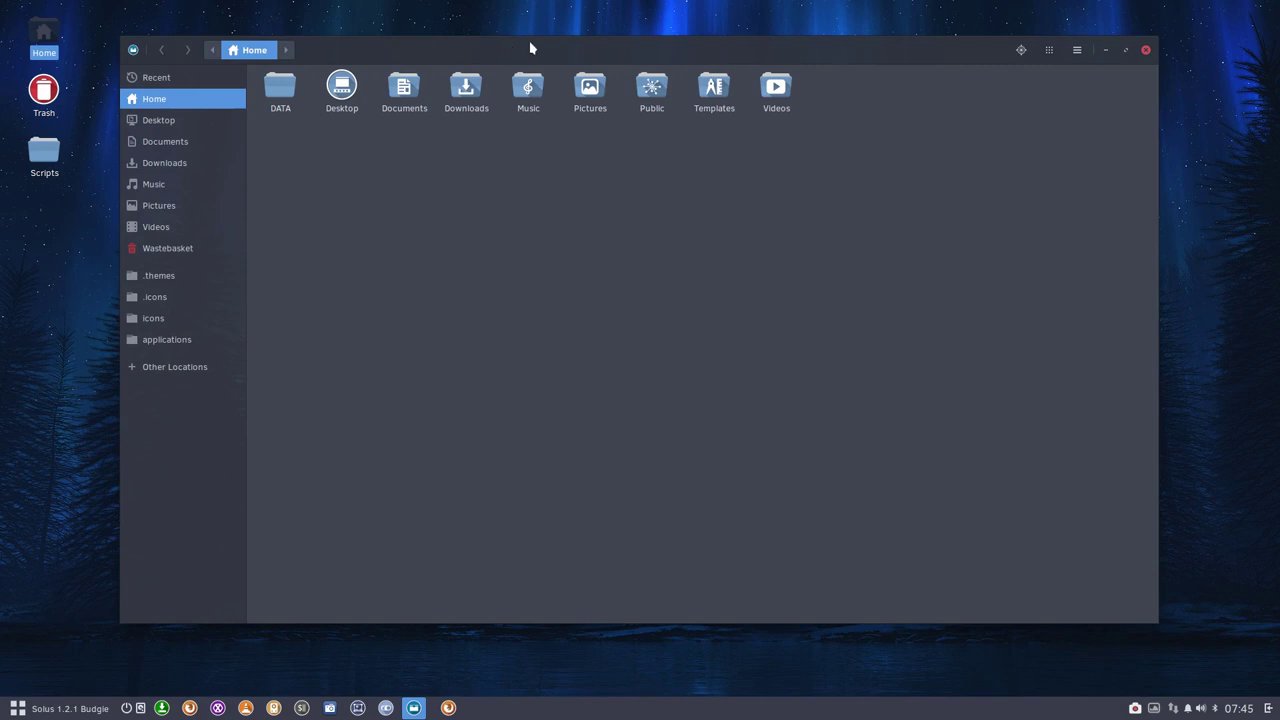
drag(529, 46, 566, 380)
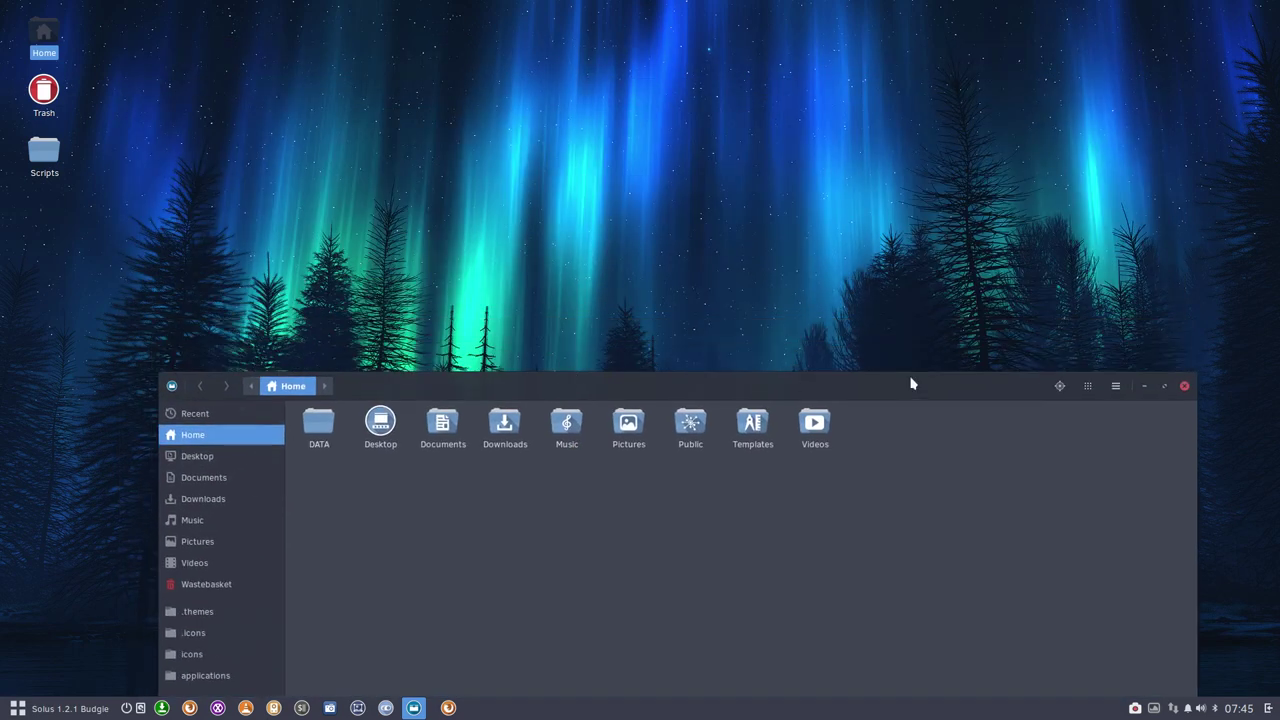
drag(1196, 377, 1094, 452)
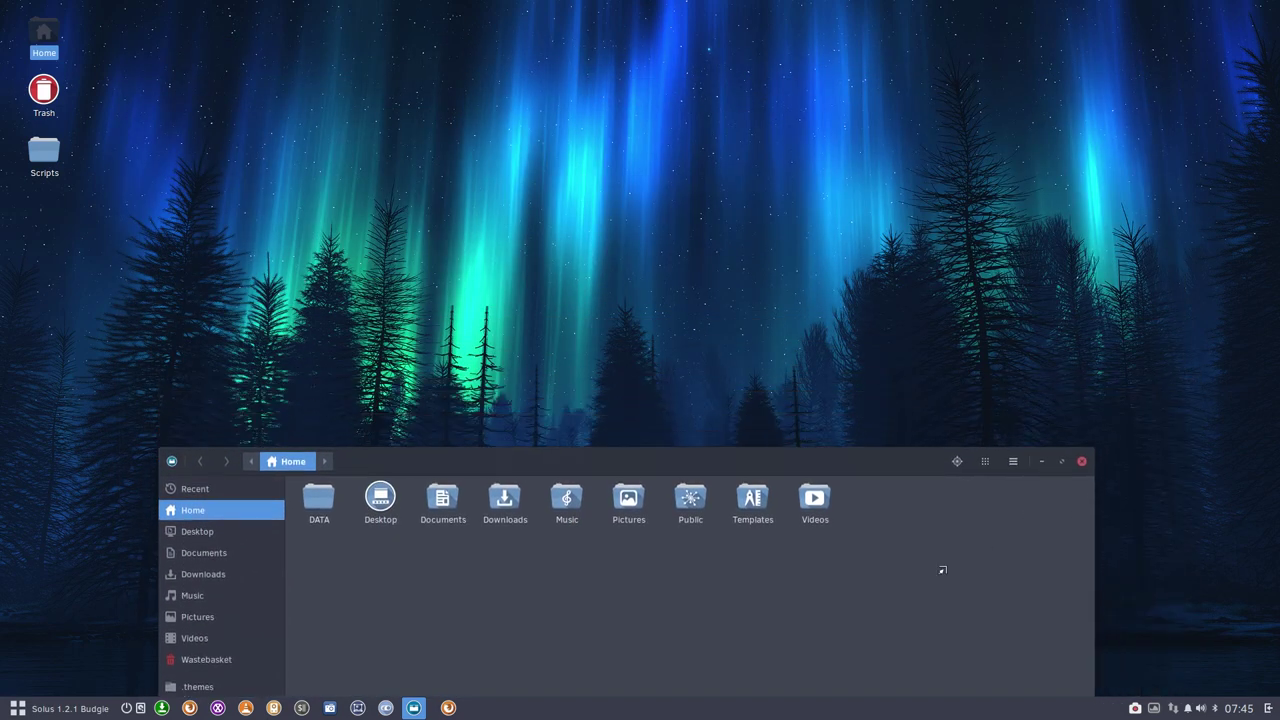
drag(500, 648, 455, 48)
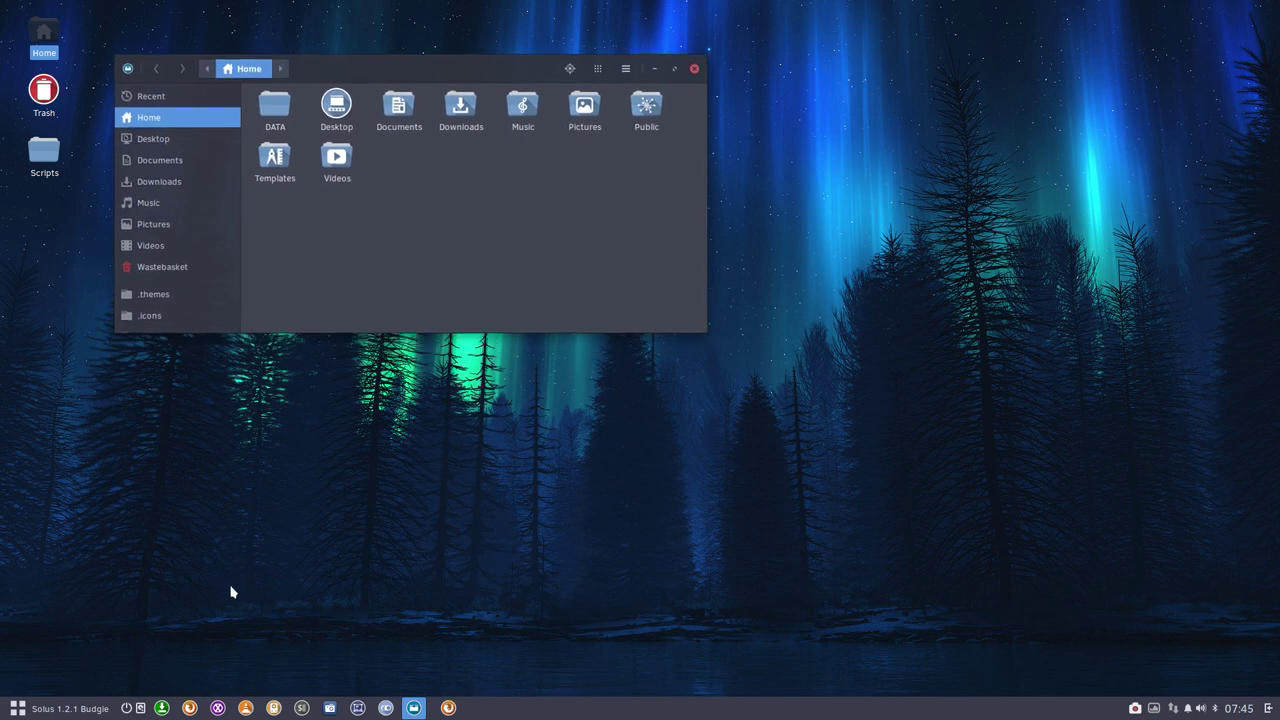
- Open Tweak Tool and arrange its window beside the Home folder window
click(386, 708)
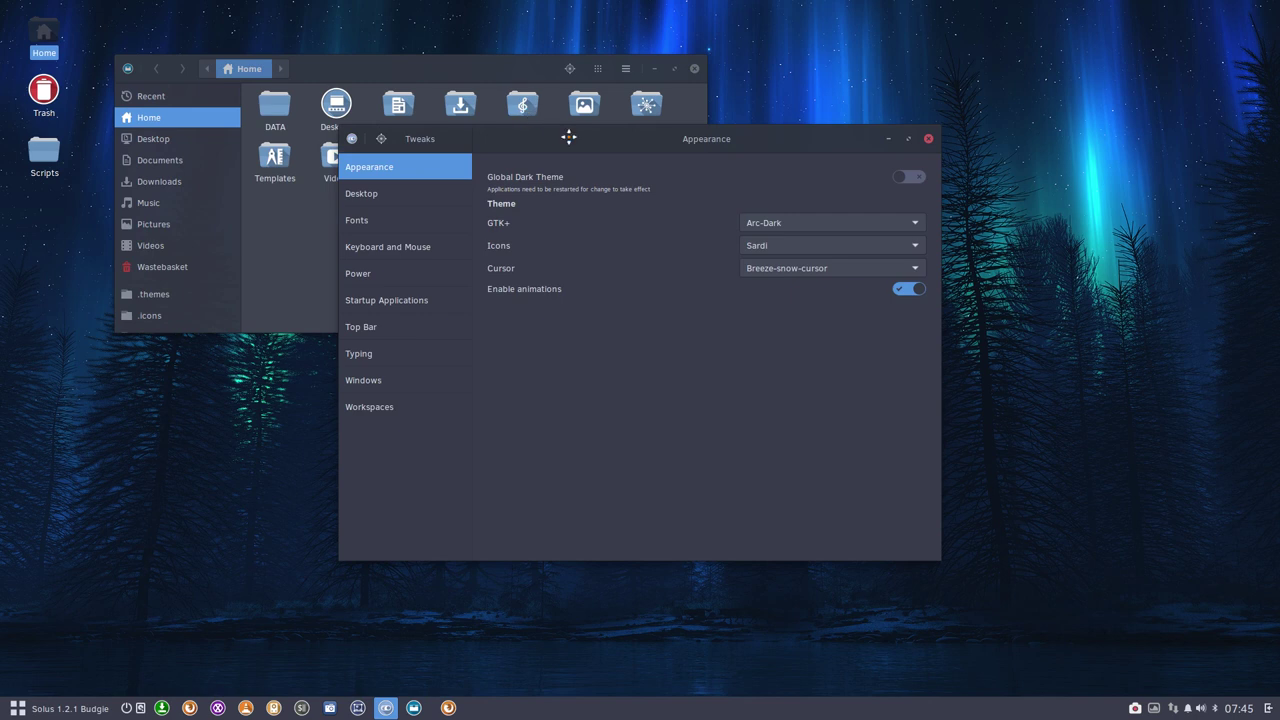
drag(568, 137, 878, 189)
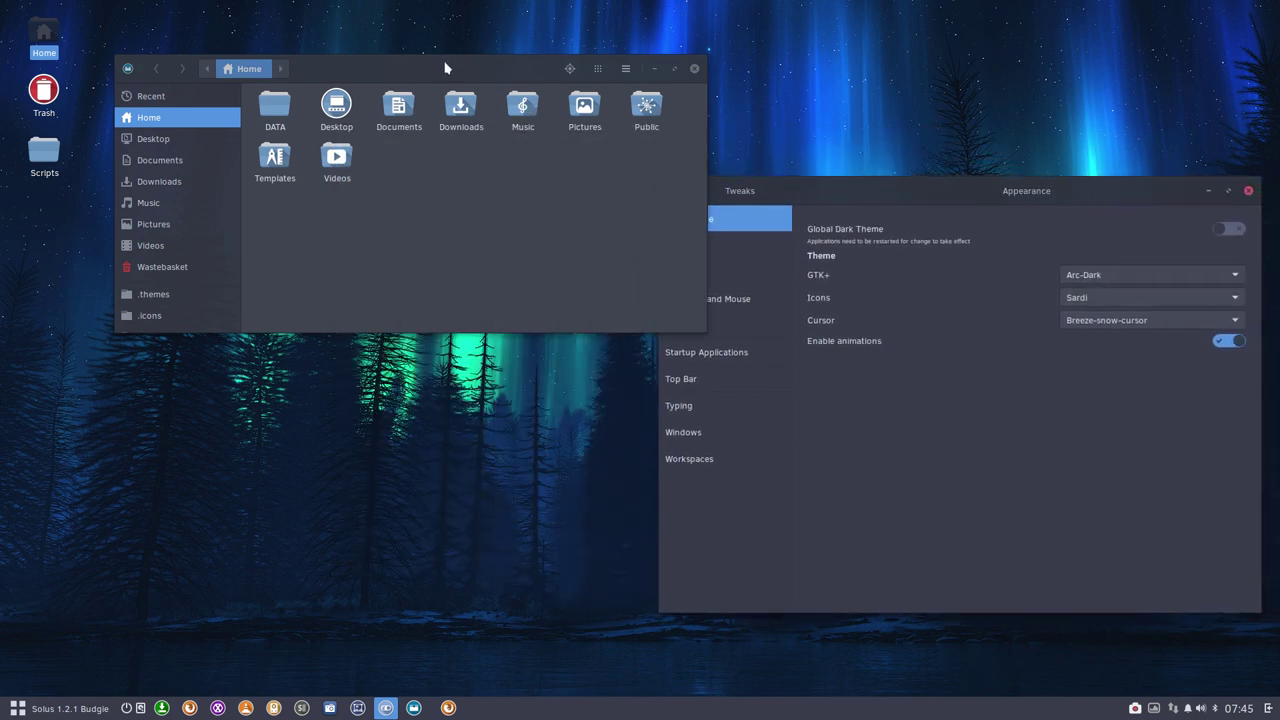
drag(446, 68, 441, 41)
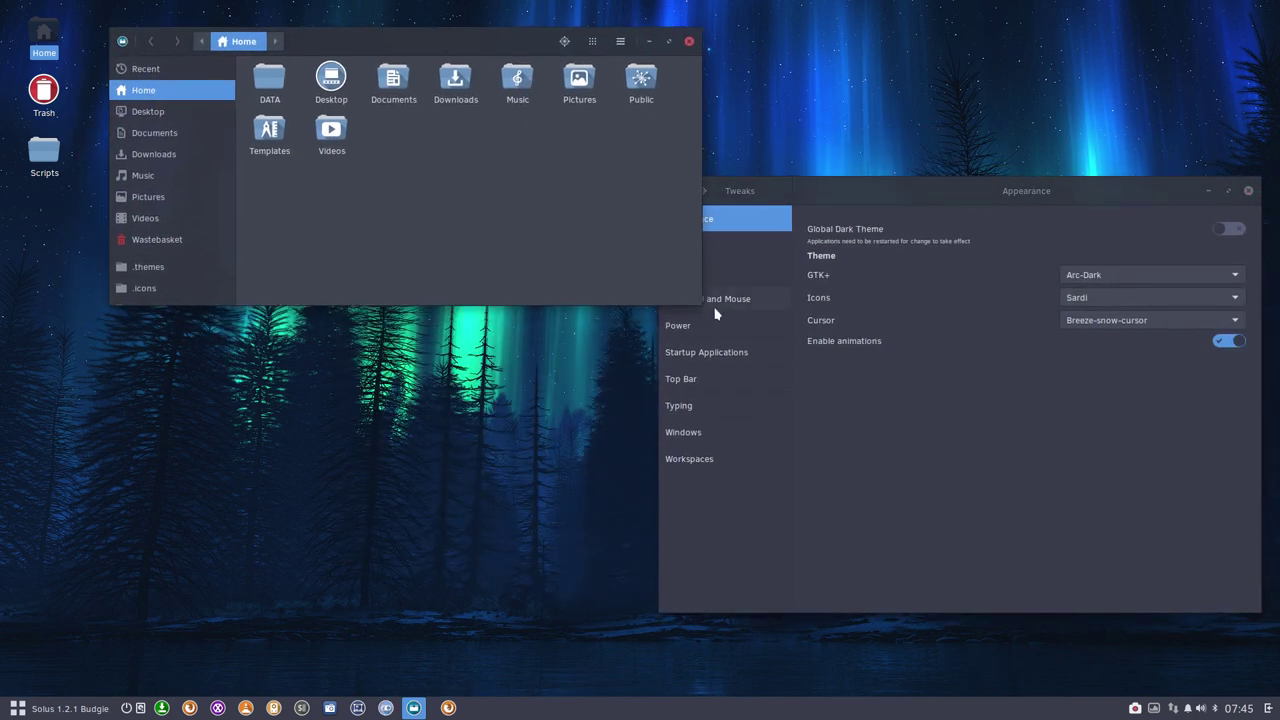
- Examine the desktop and application menu icons under the Sardi theme
click(545, 500)
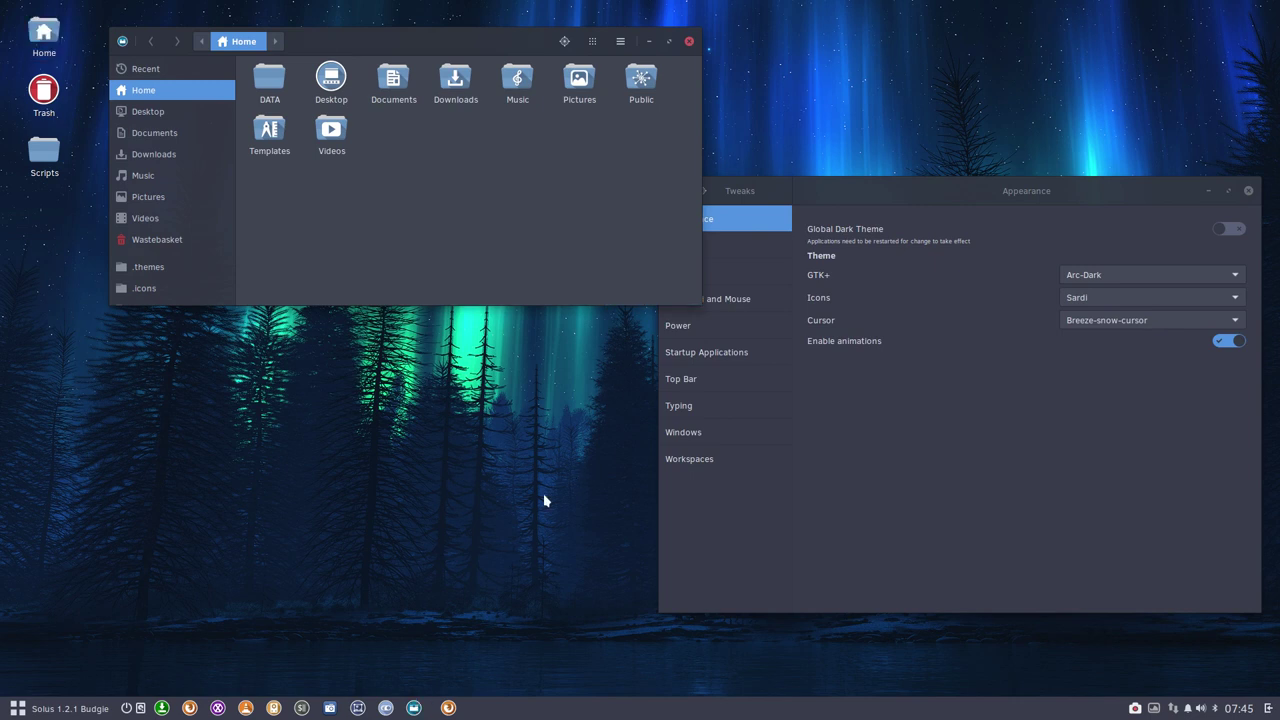
click(76, 710)
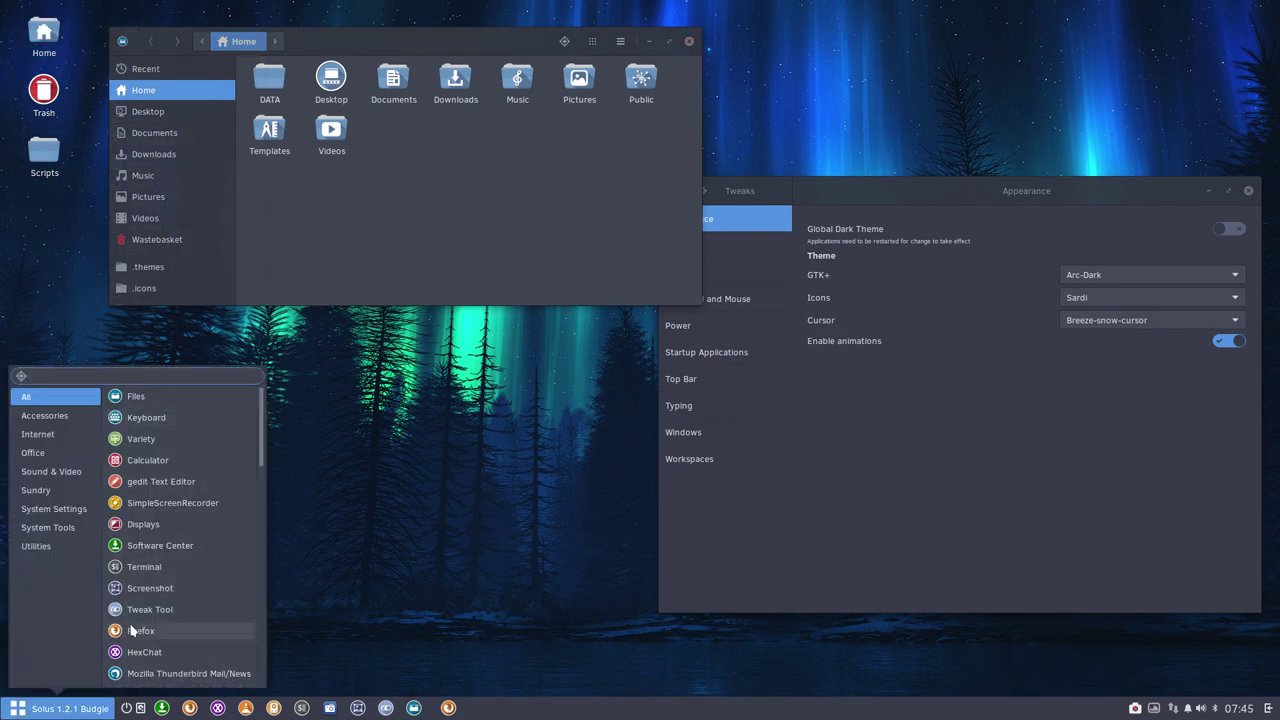
click(1066, 443)
- Switch the icon theme to Sardi Arc and check the Home folder and application menu icons
click(1097, 298)
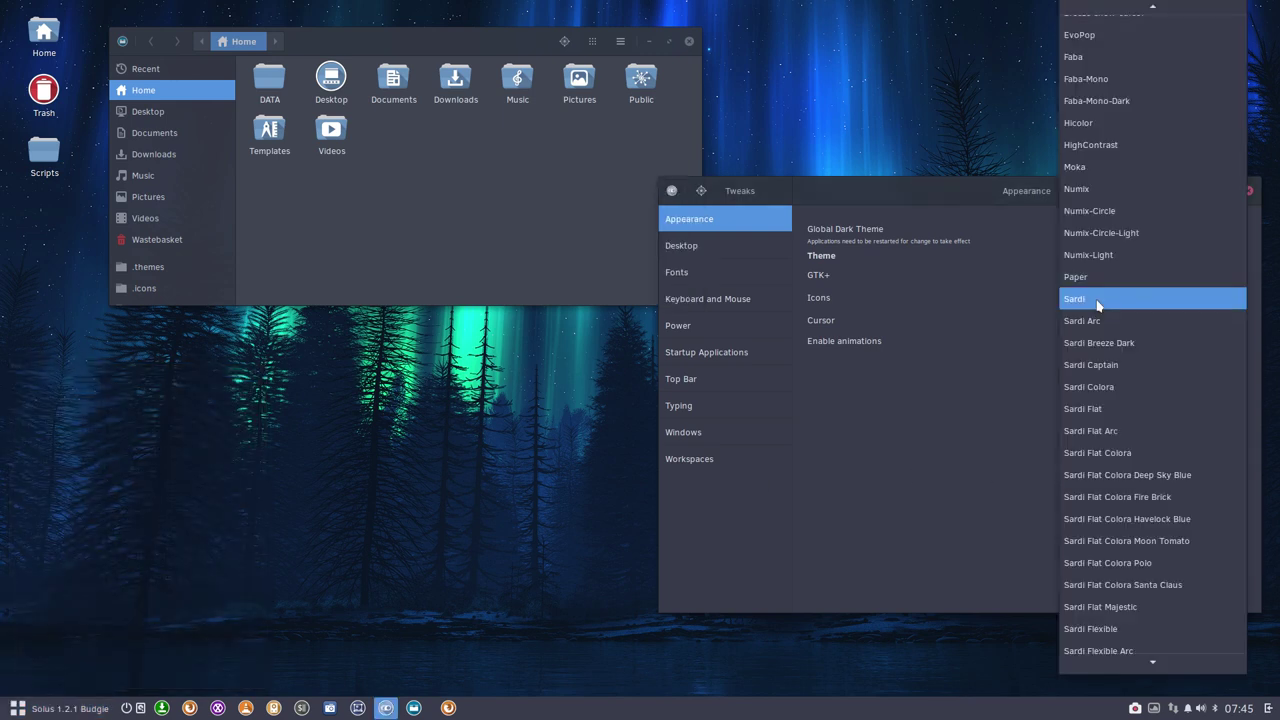
click(1098, 321)
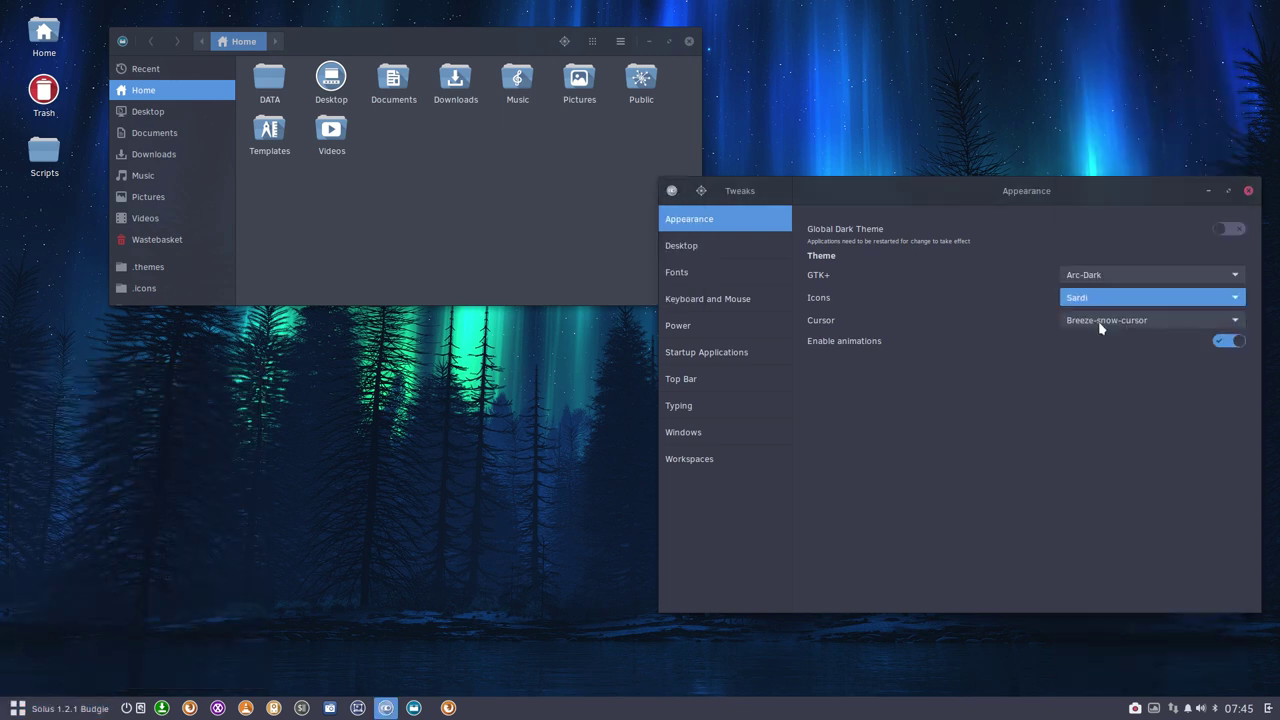
click(457, 193)
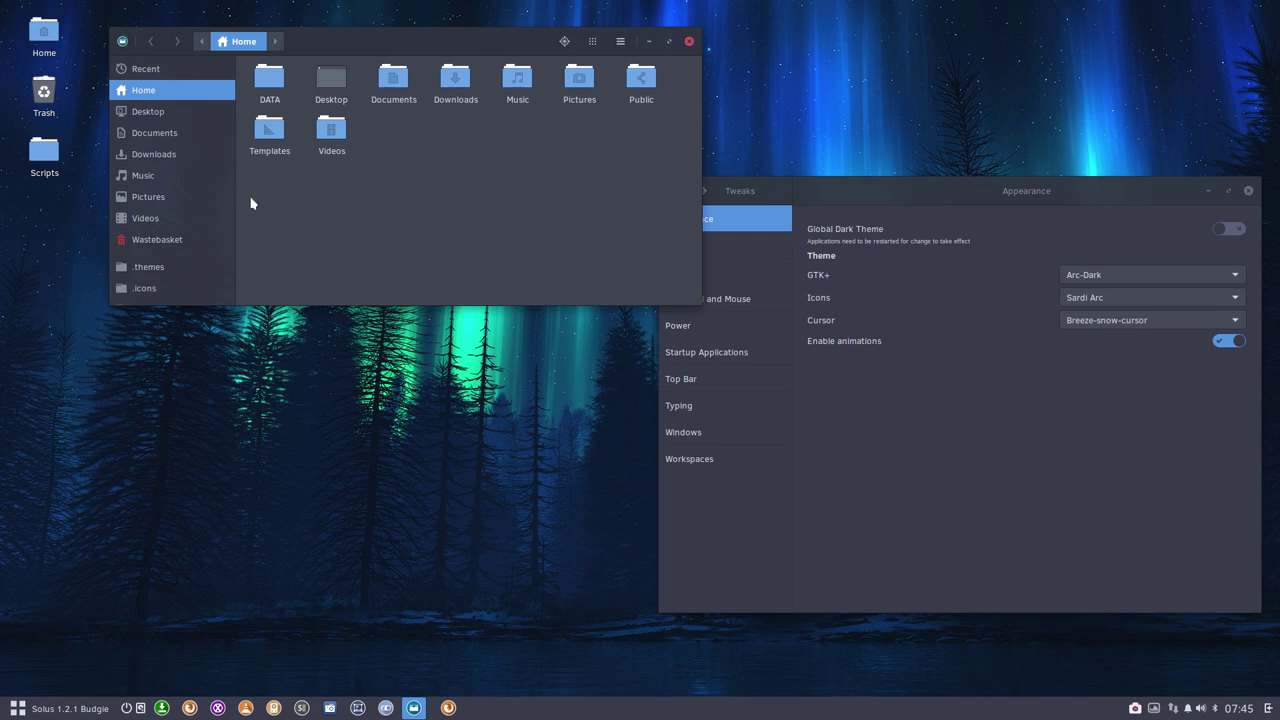
drag(251, 199, 657, 70)
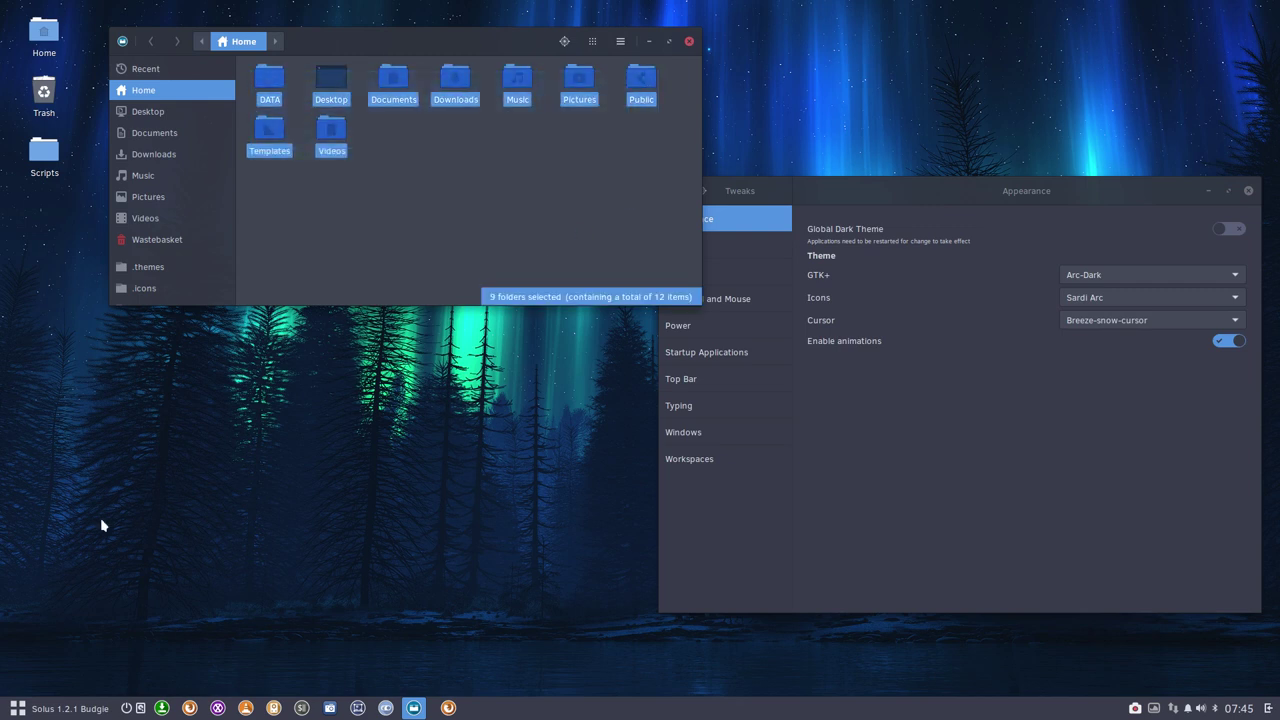
click(55, 706)
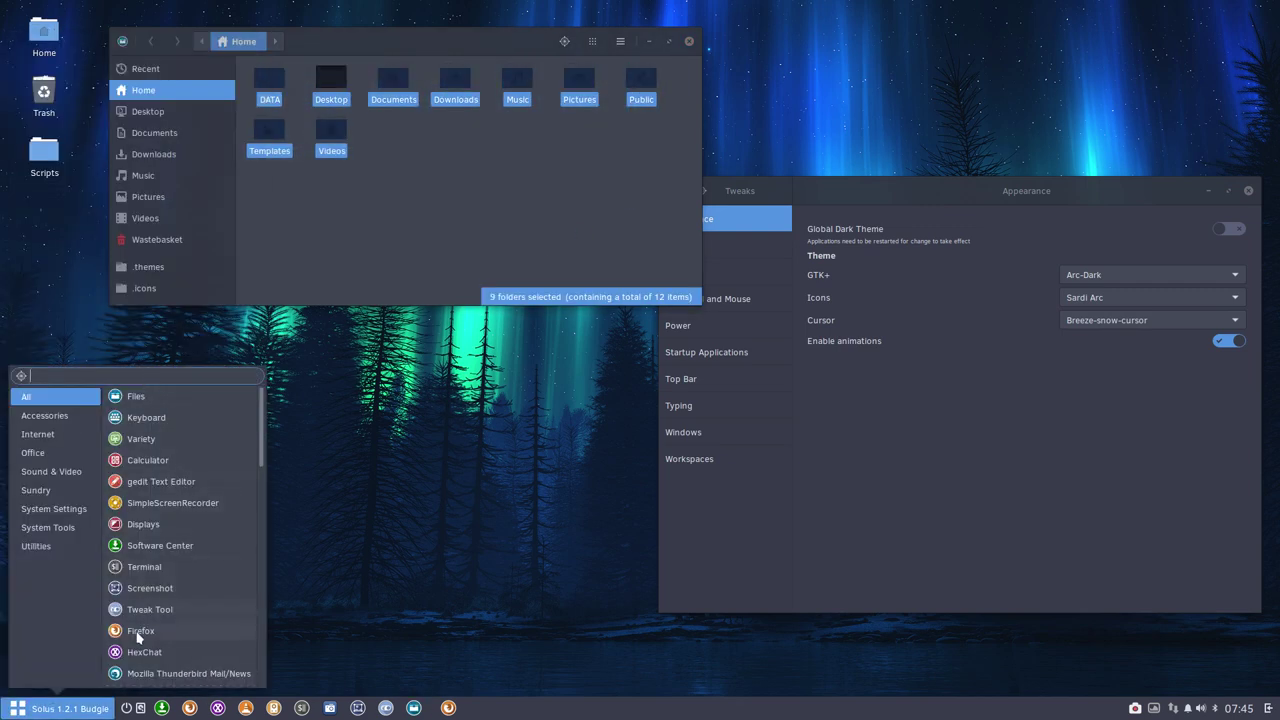
- Apply the Sardi Breeze Dark icon theme and inspect the Home folders and application menu
click(1080, 303)
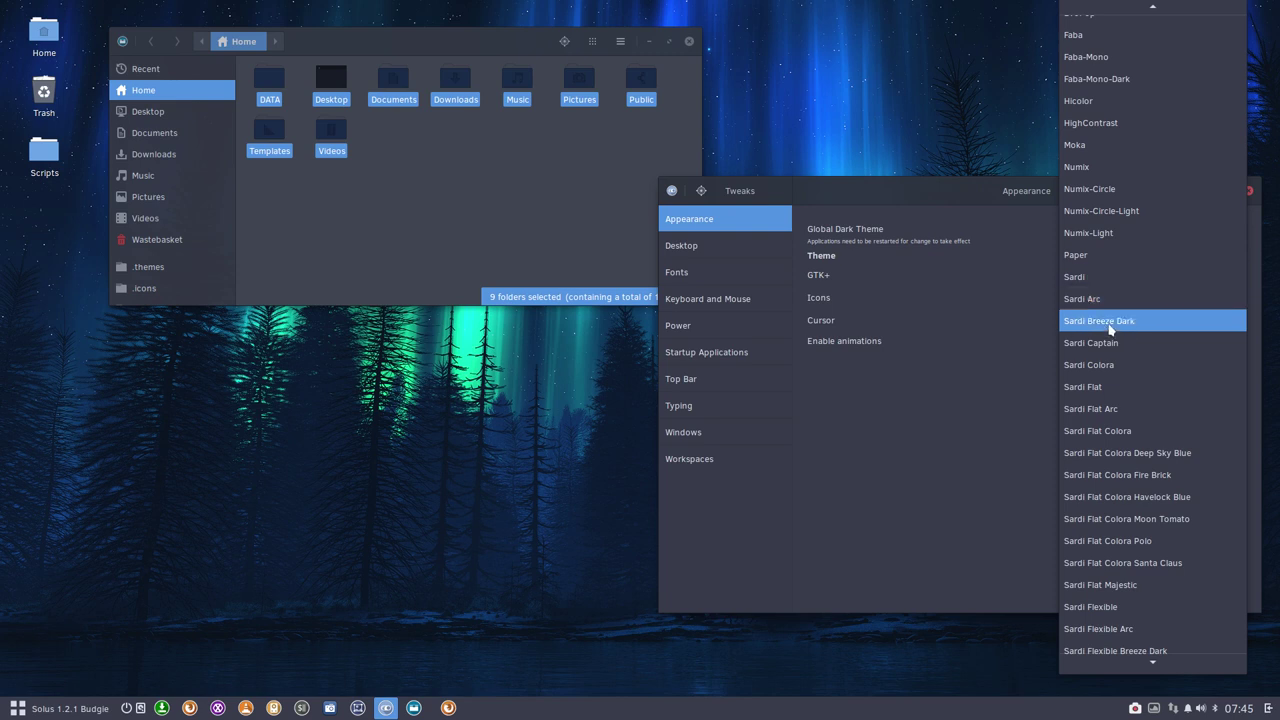
click(1108, 324)
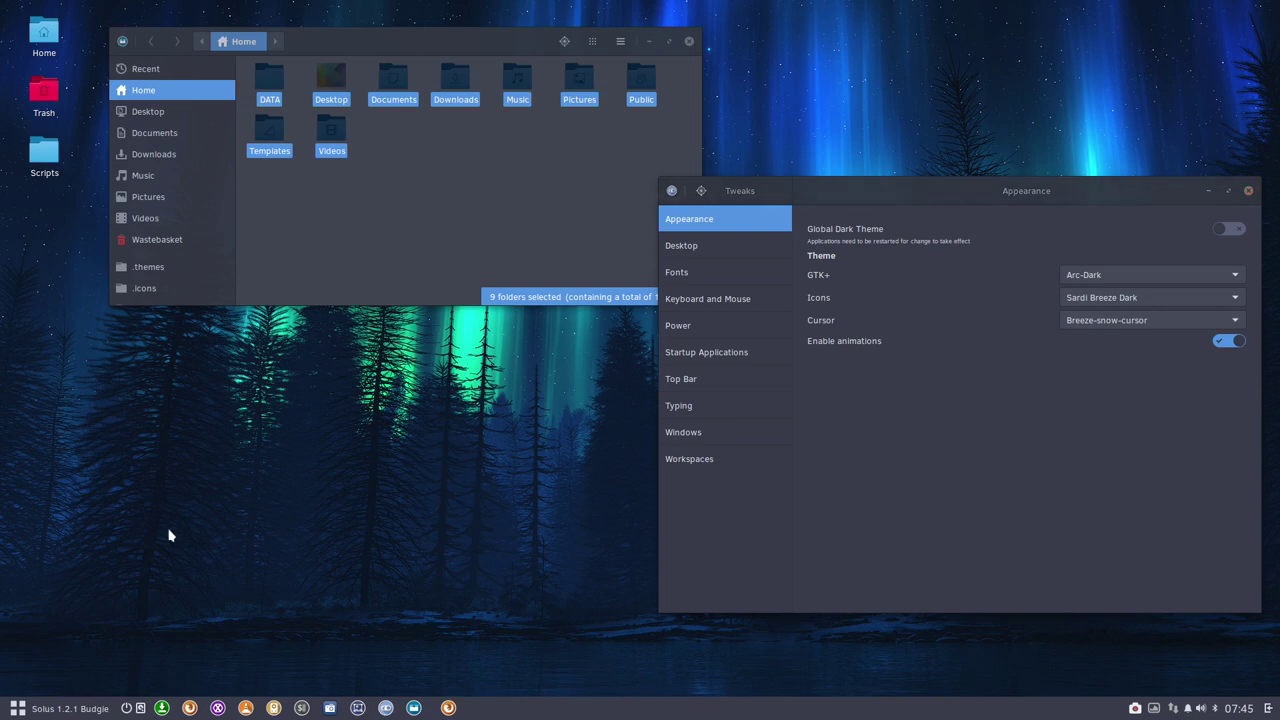
click(400, 177)
click(70, 708)
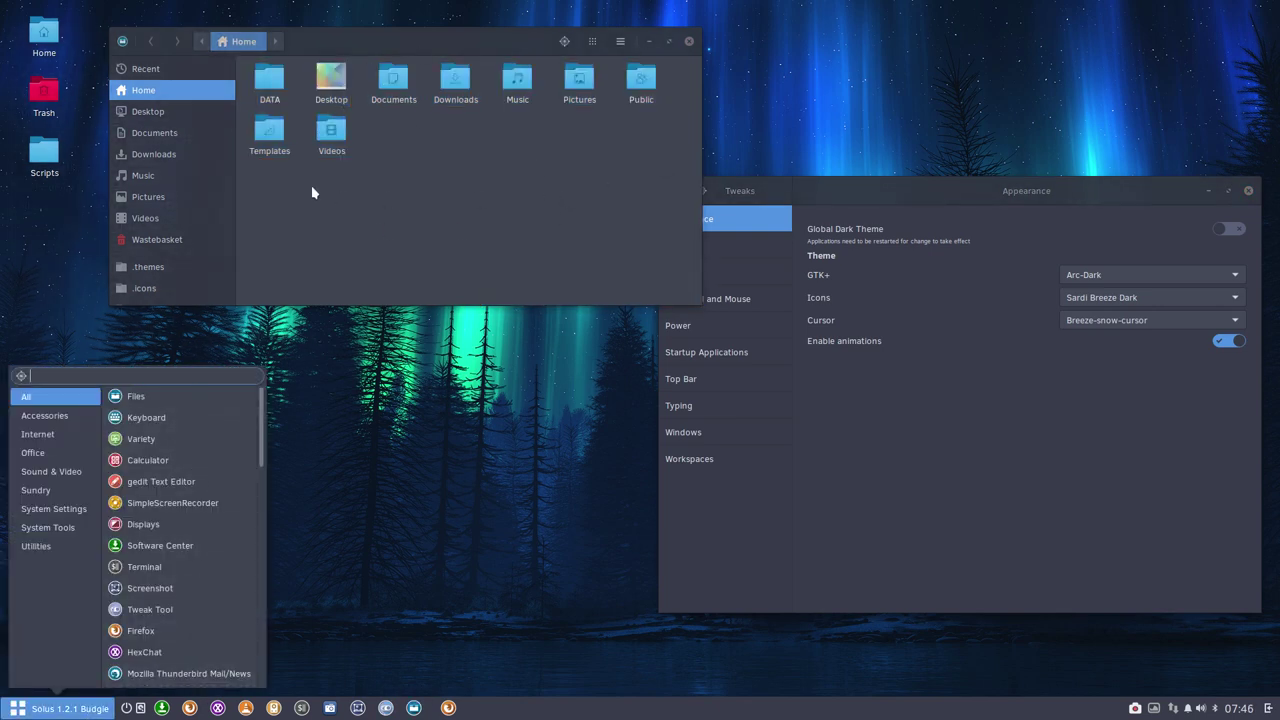
click(554, 177)
- Change the icon theme to Sardi Captain and view its icons in the application menu
click(1142, 298)
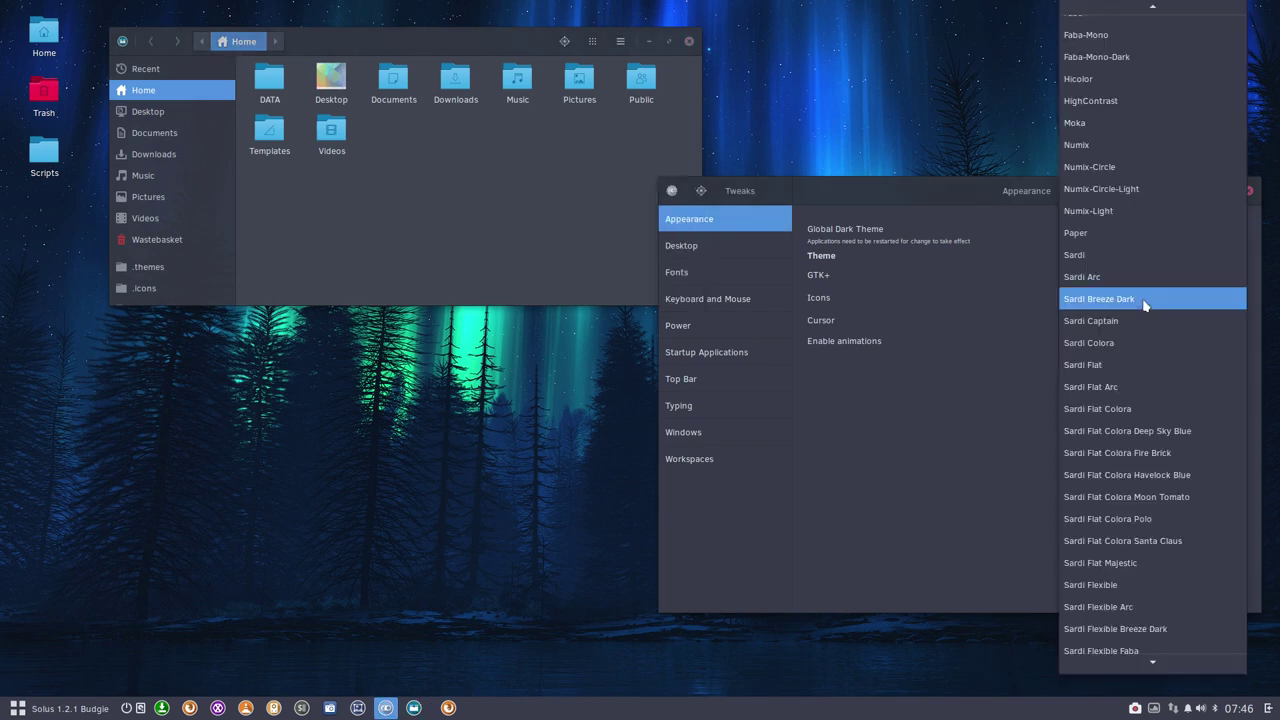
key(Escape)
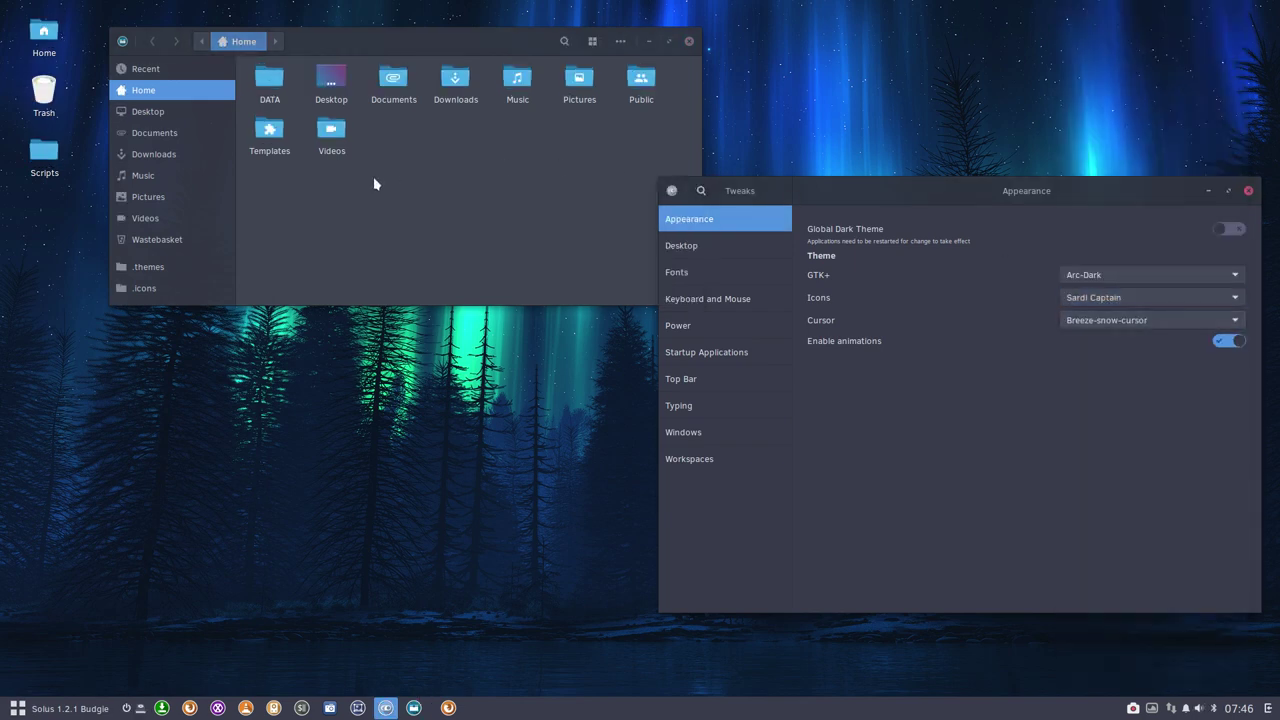
click(45, 714)
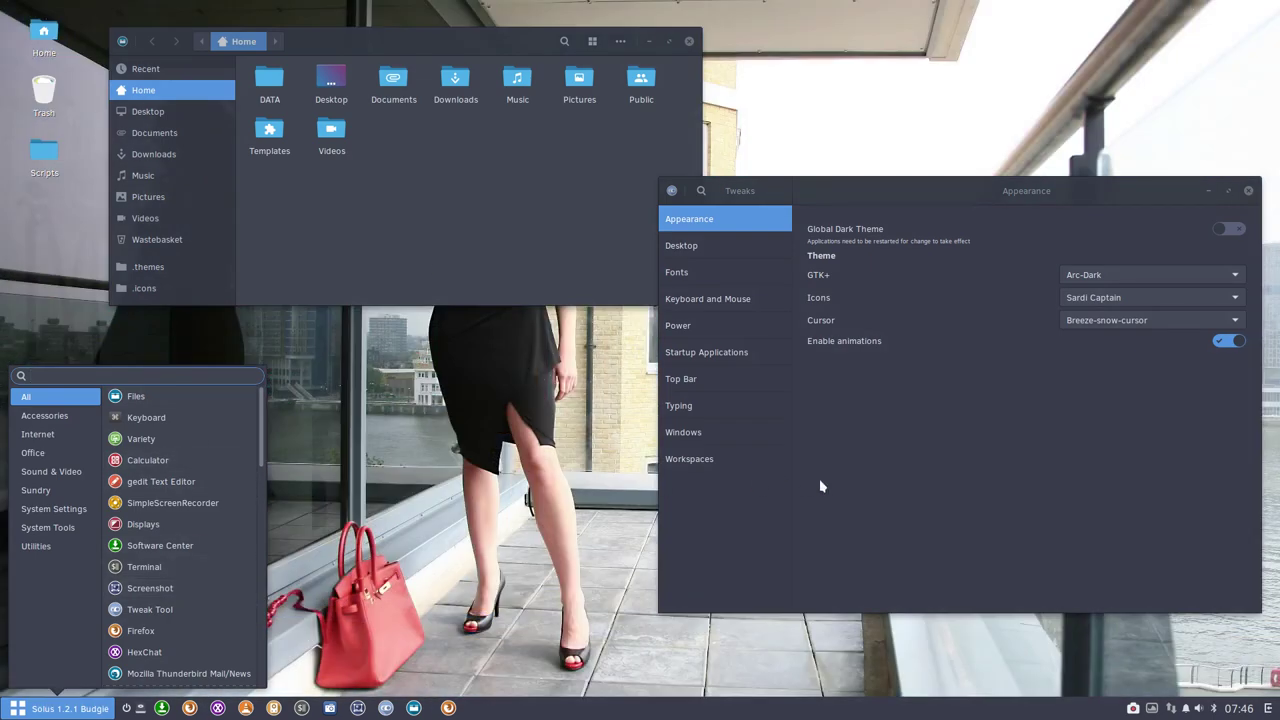
click(984, 476)
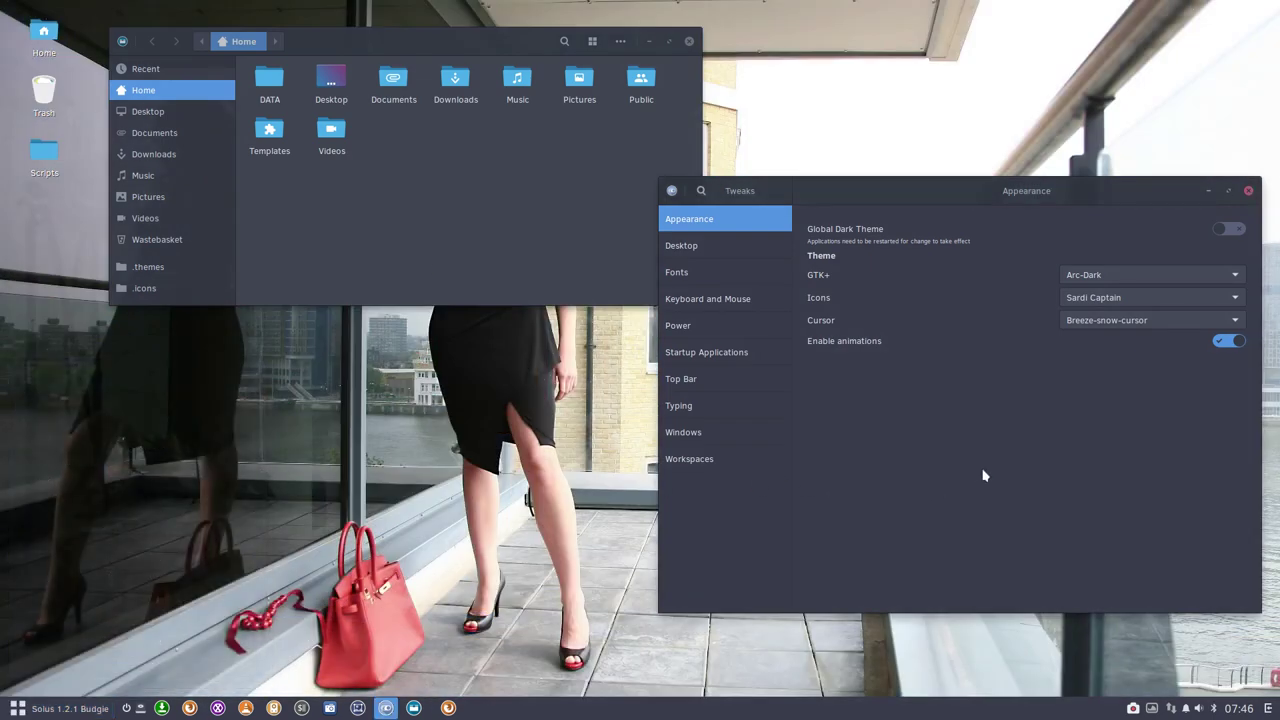
- Switch the icon theme to Sardi Colora and bring the Home folder window forward to view its icons
click(1118, 296)
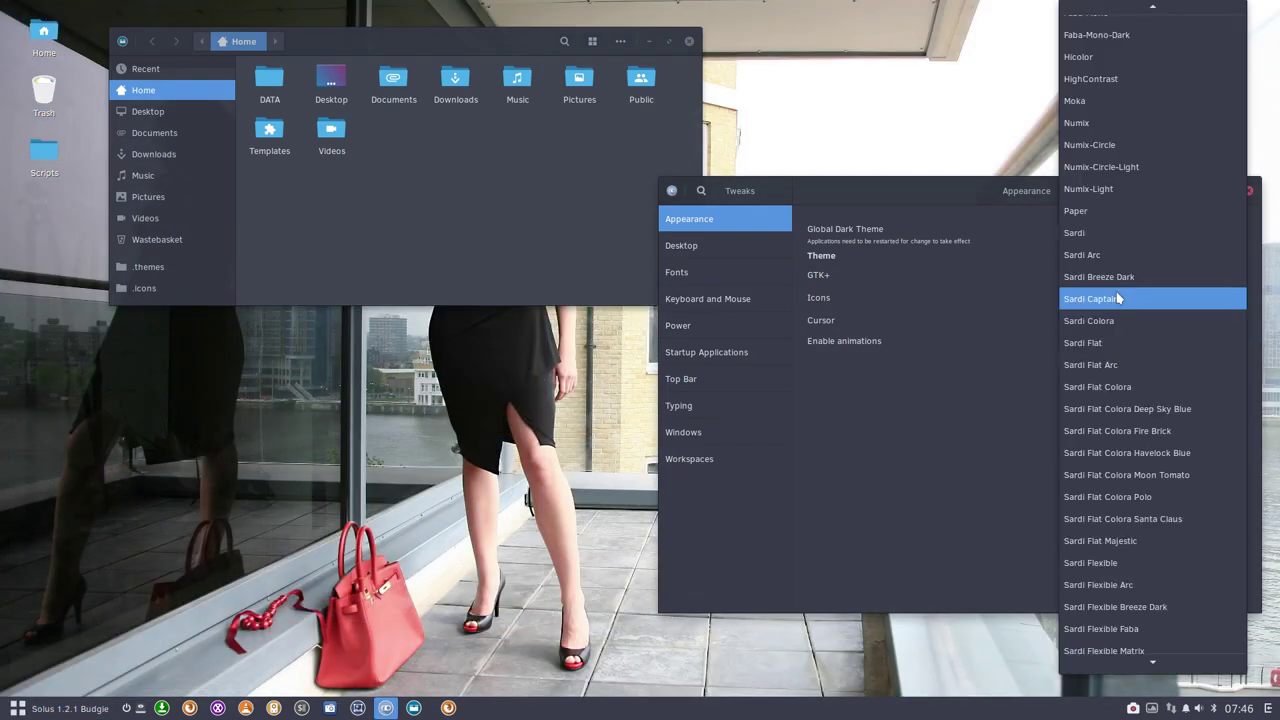
click(1113, 321)
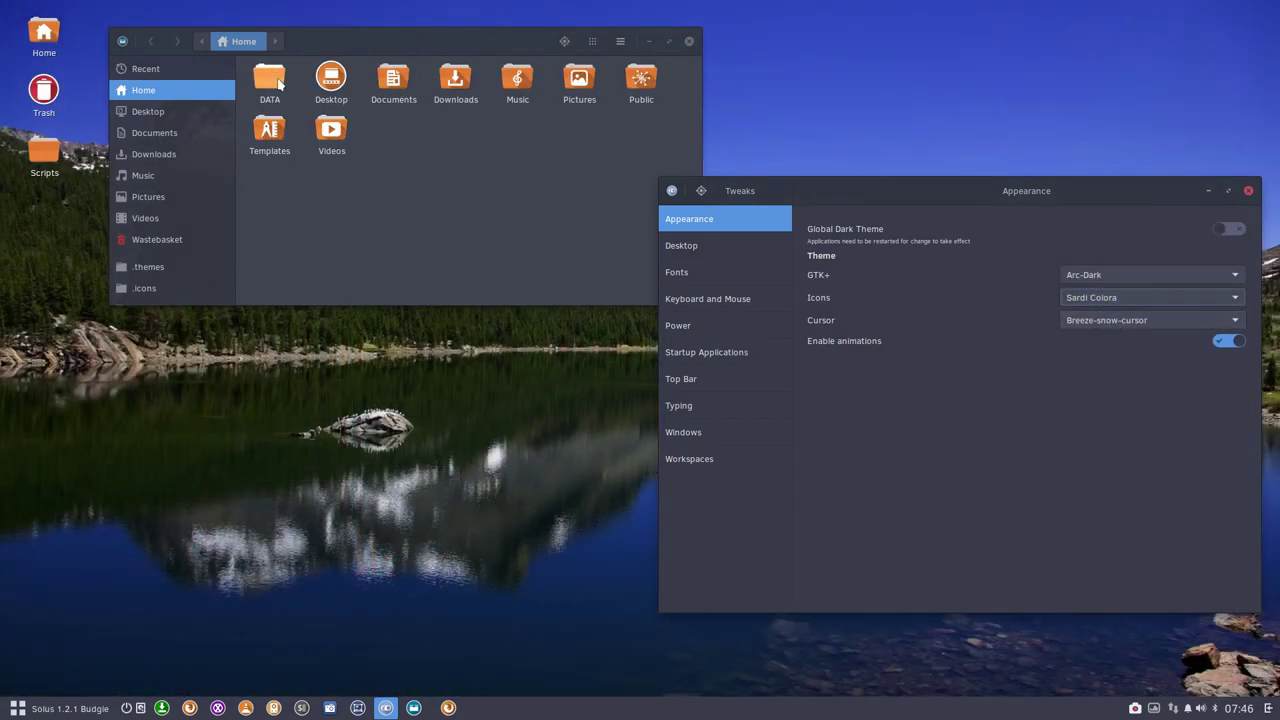
click(475, 145)
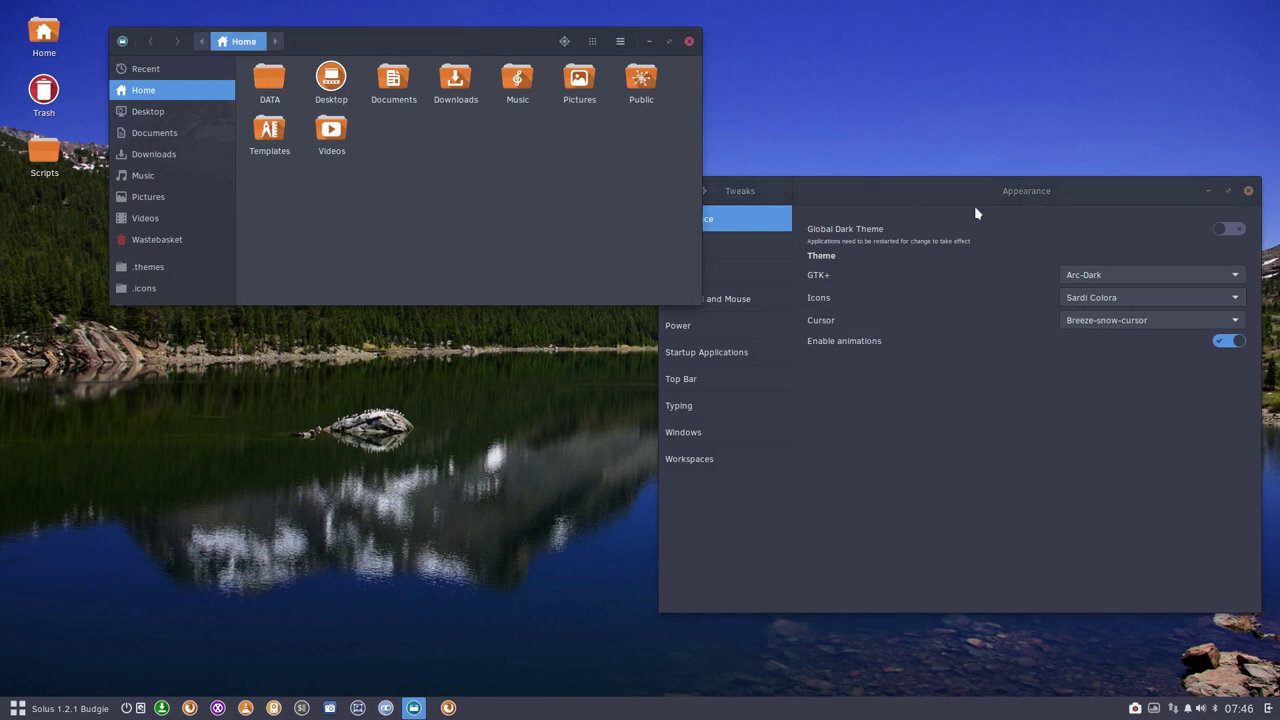
- Apply the Sardi Flat icon theme and check its icons in the application menu
click(1111, 301)
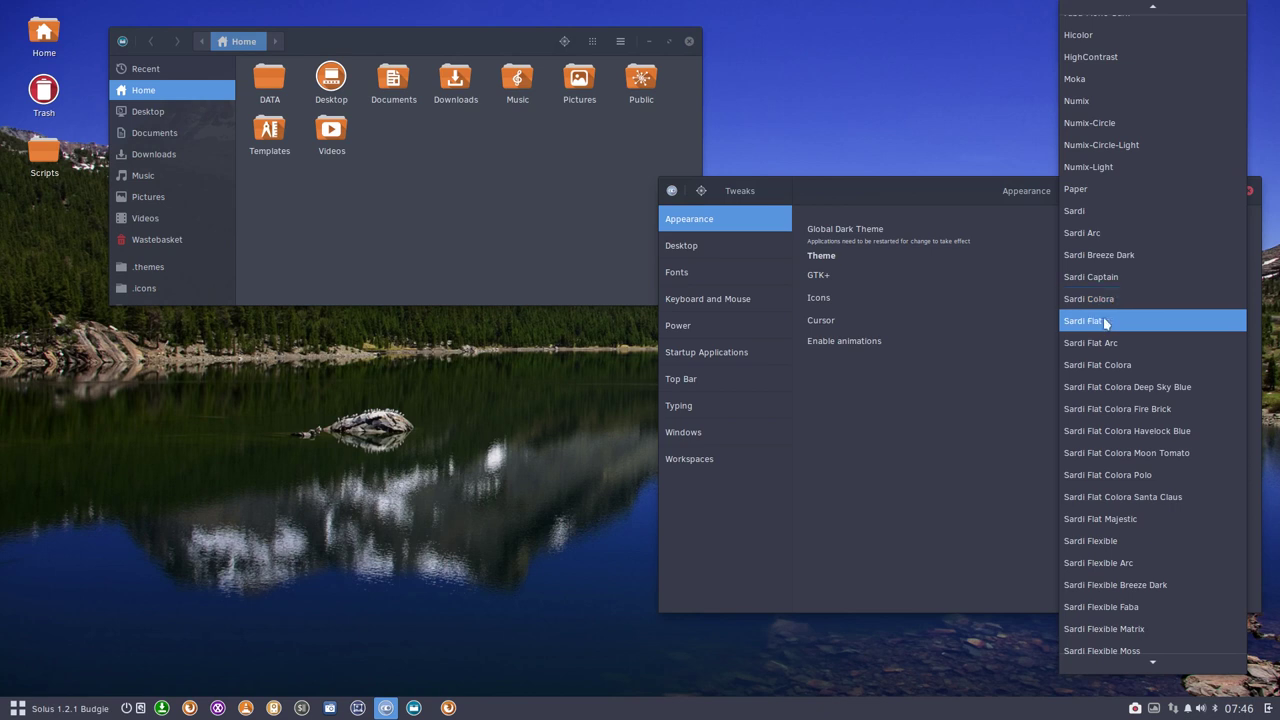
click(1105, 322)
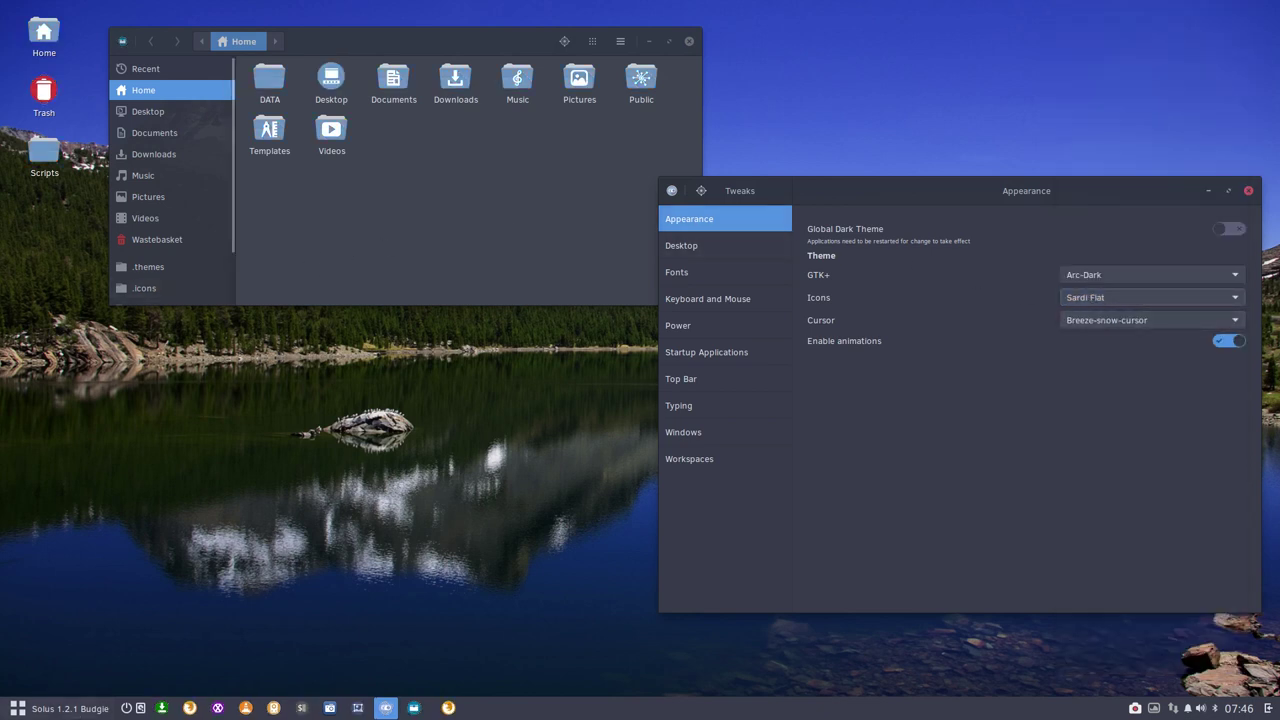
click(100, 708)
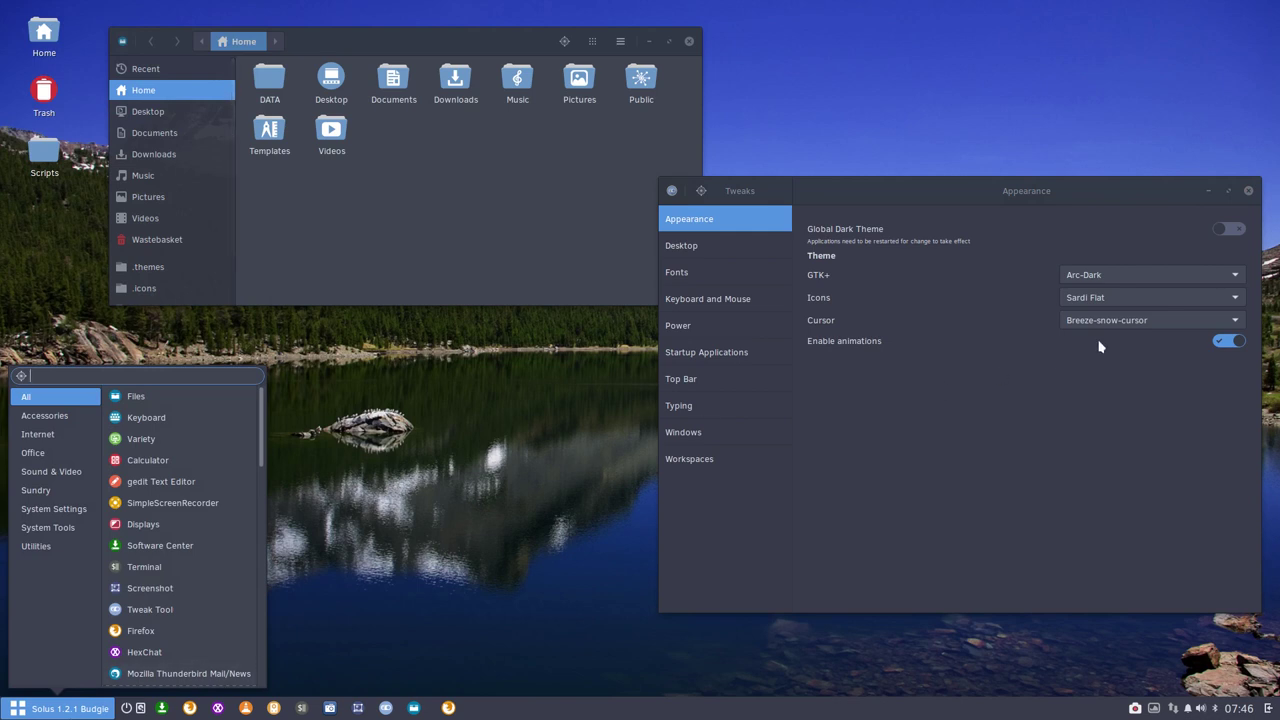
click(1107, 298)
- Preview the Sardi Flat Arc icon theme, followed by Sardi Flat Colora
click(1107, 298)
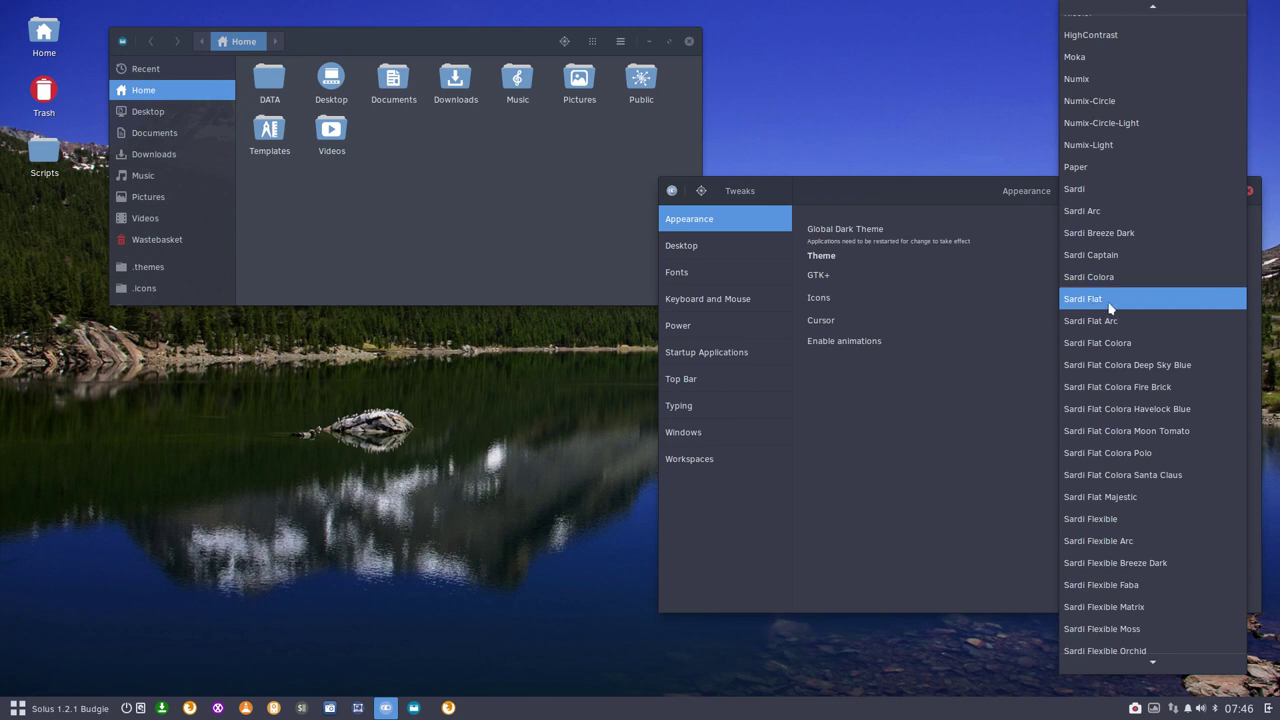
click(1108, 321)
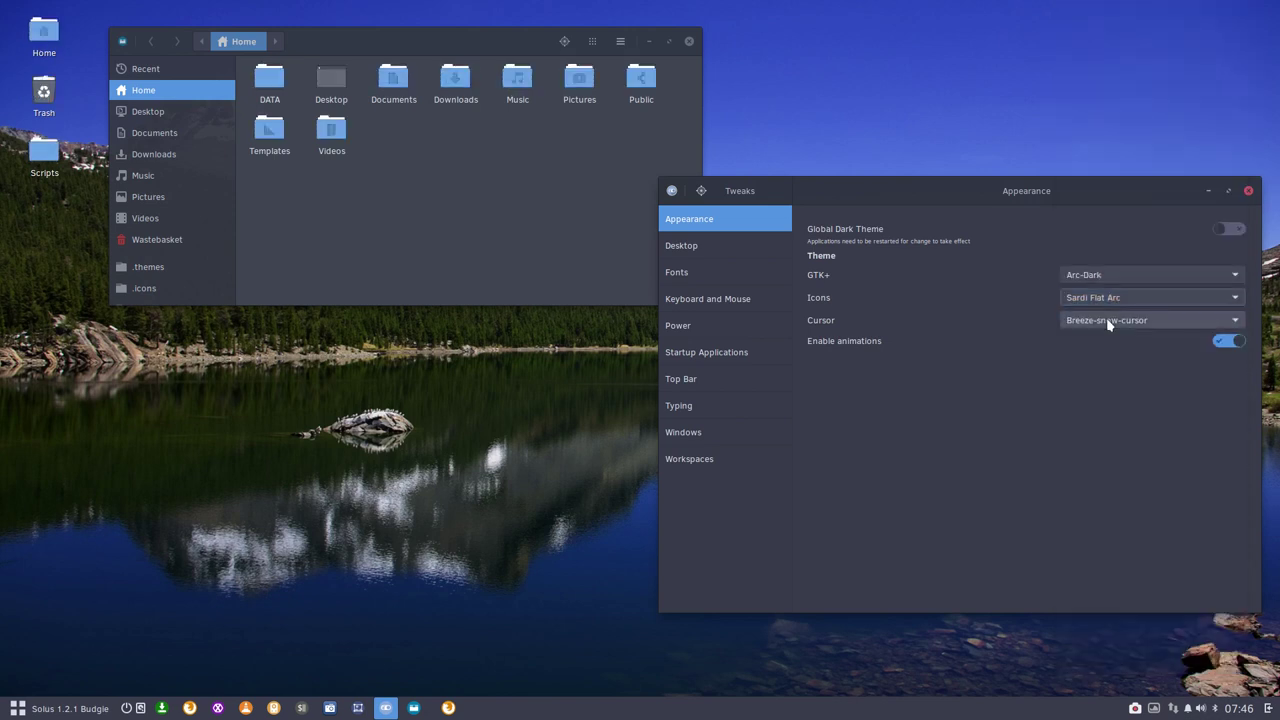
click(1114, 297)
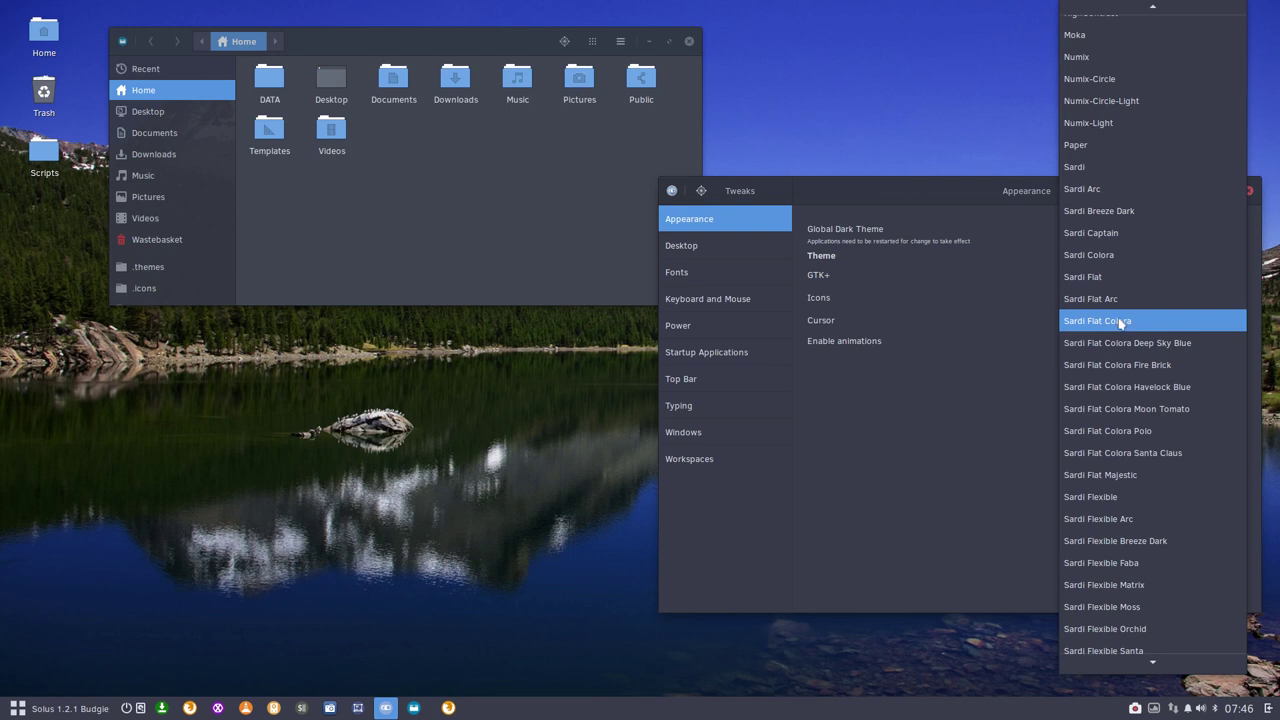
click(1118, 321)
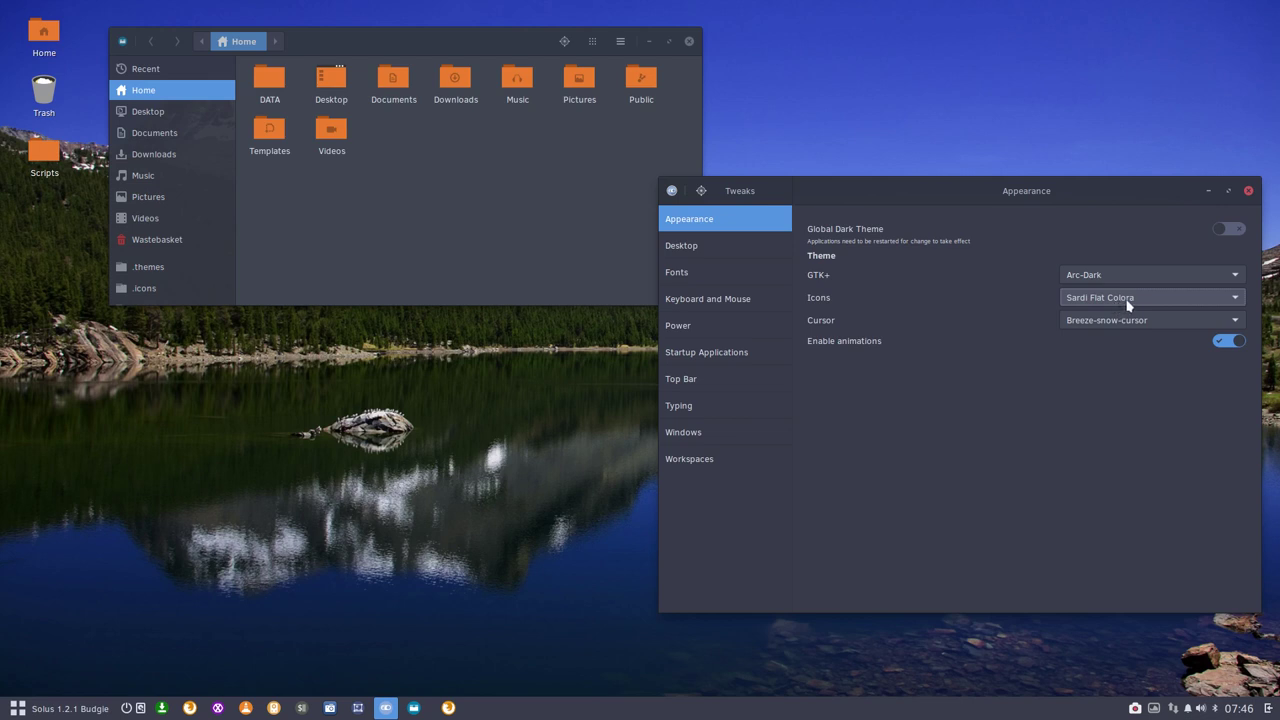
- Change the icon theme to Sardi Flat Colora Deep Sky Blue and after that to Sardi Flat Colora Fire Brick
click(1129, 306)
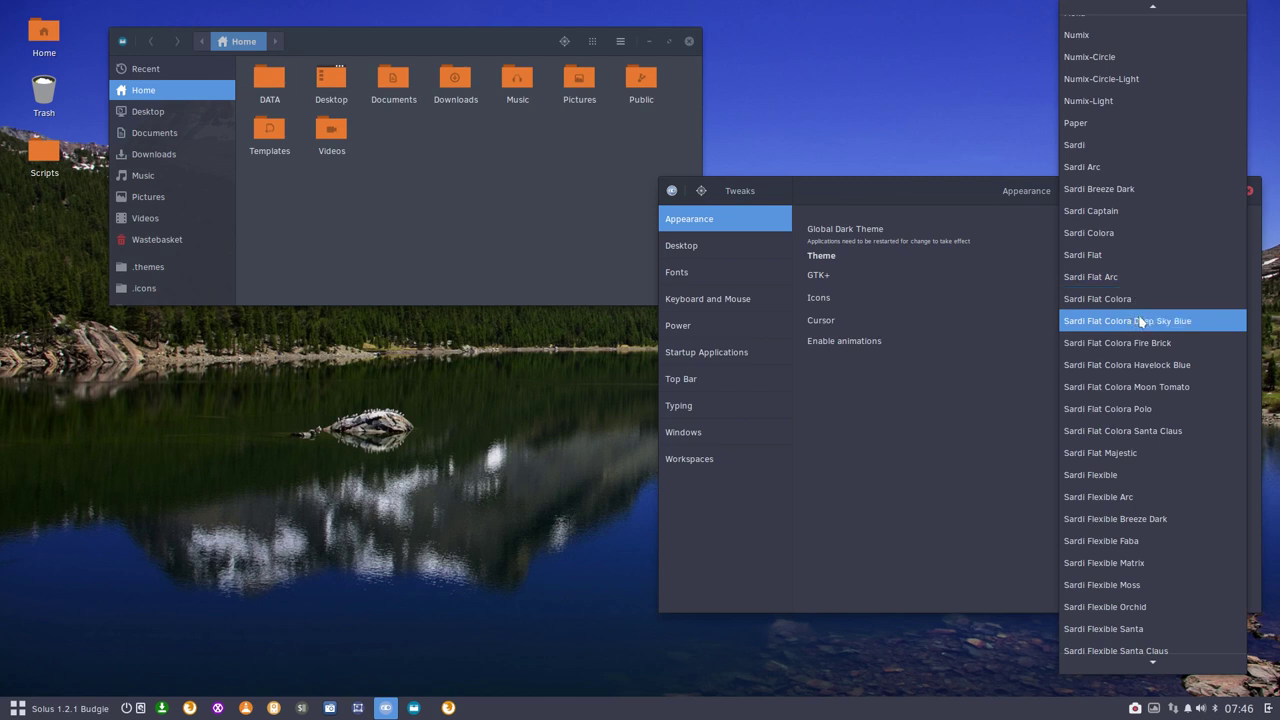
click(1136, 321)
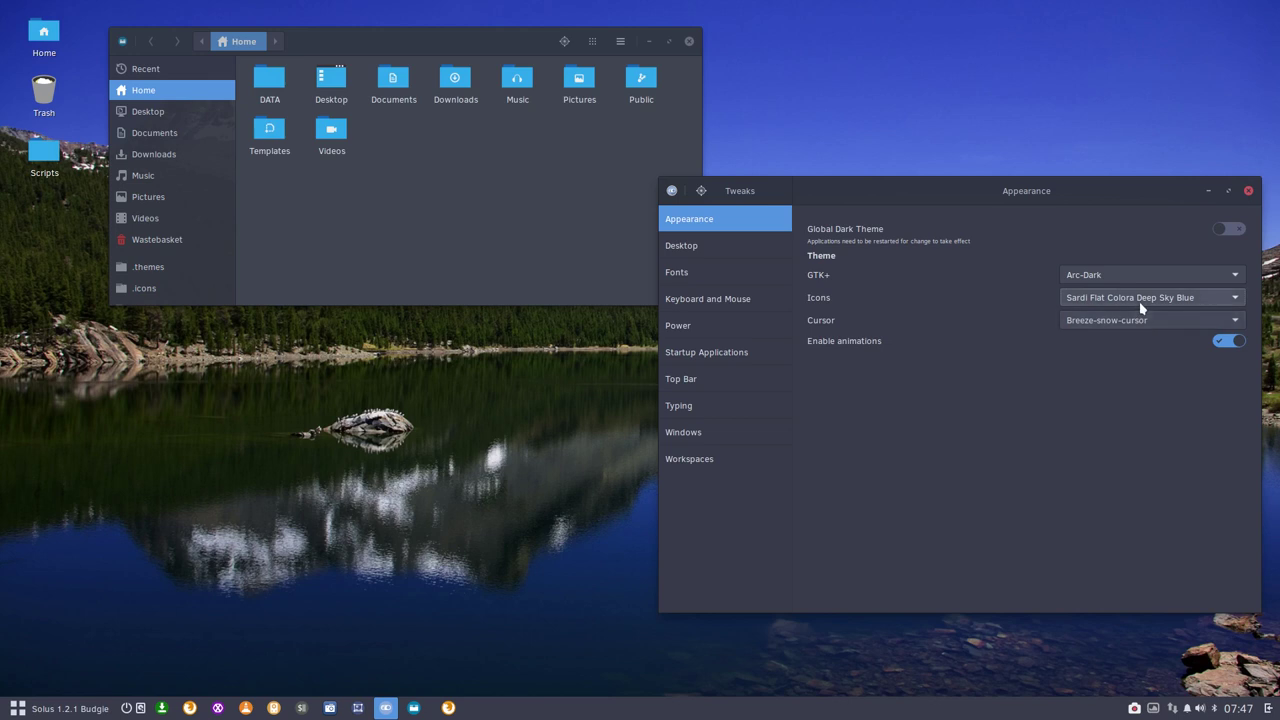
click(1142, 303)
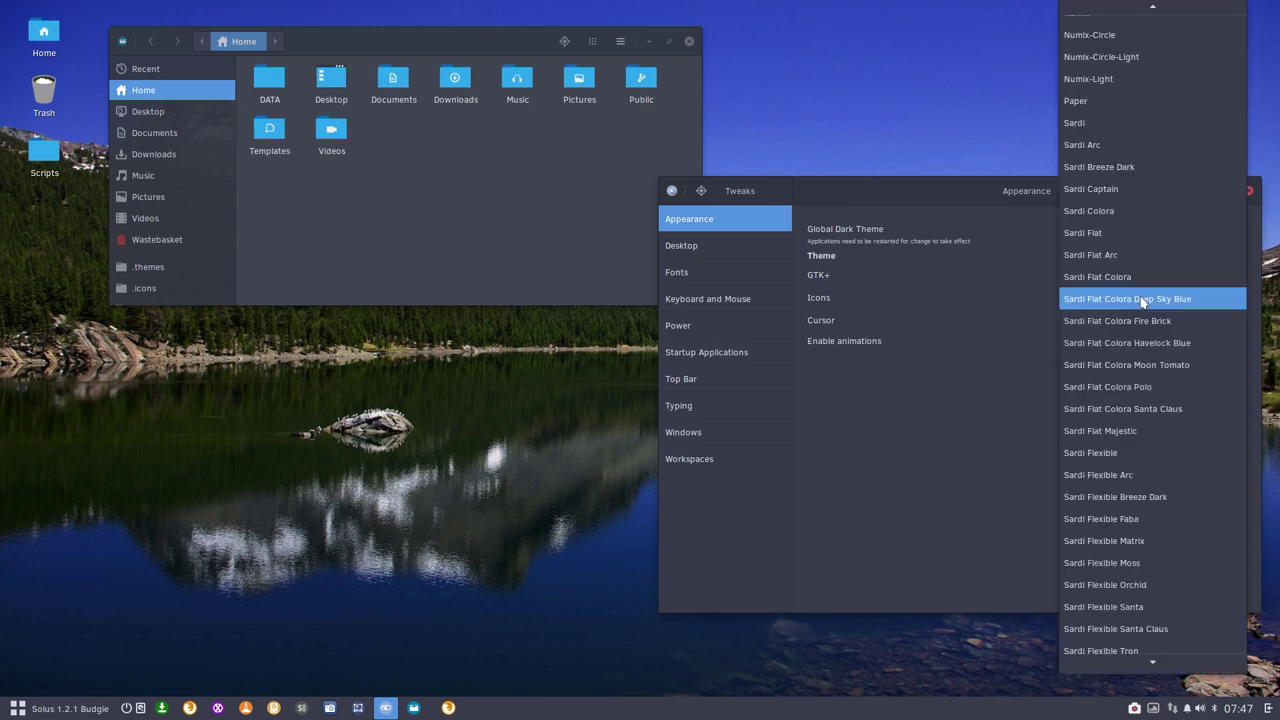
click(1141, 321)
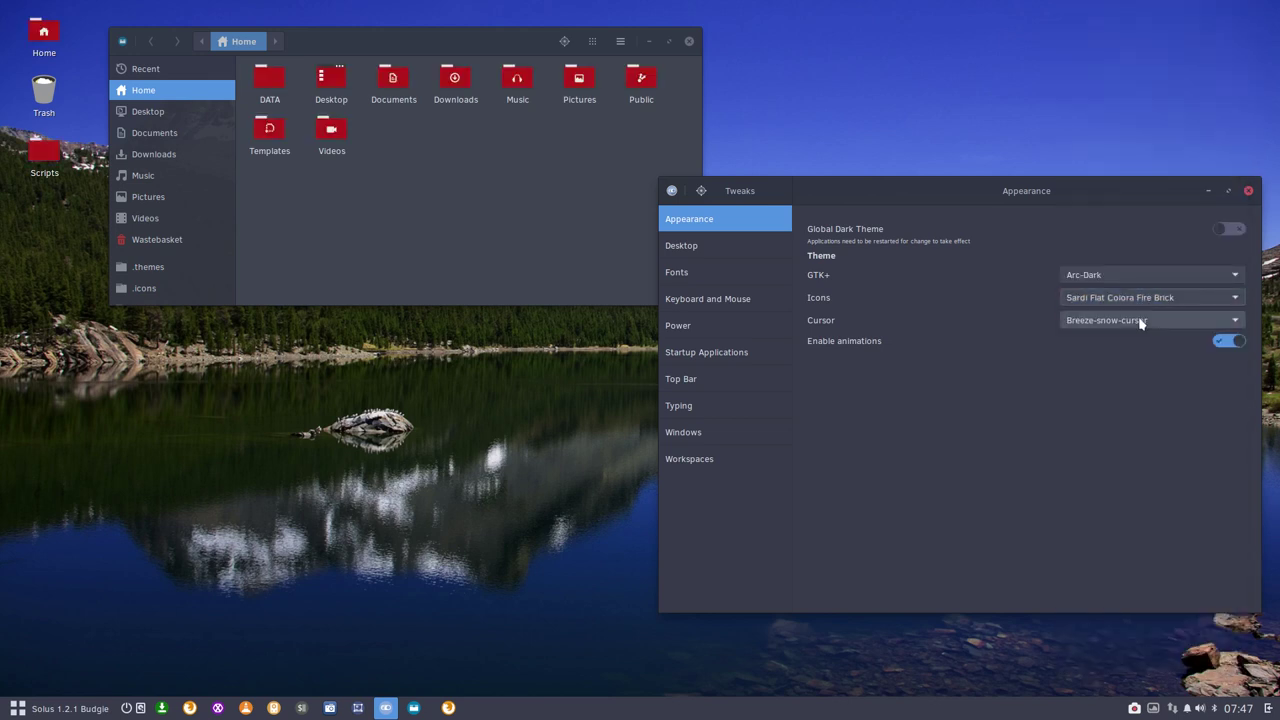
- Try the Sardi Flat Colora Havelock Blue icon theme, followed by Sardi Flat Colora Moon Tomato
click(1142, 299)
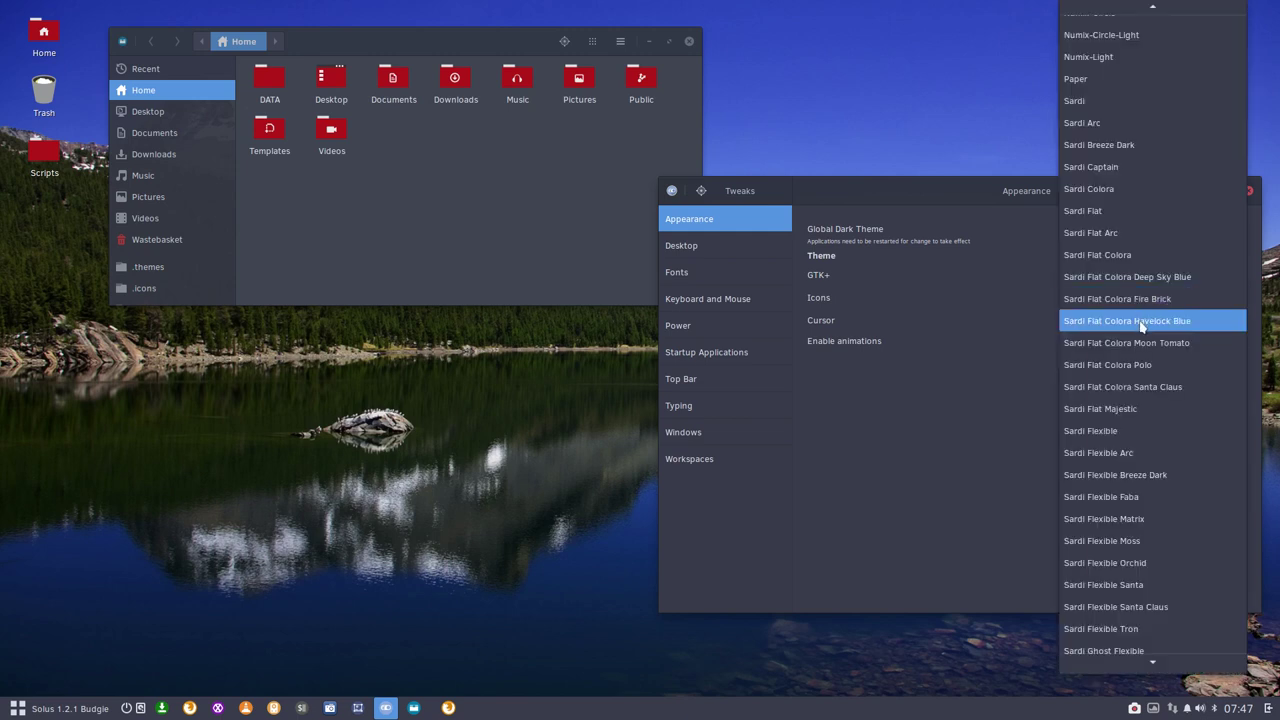
click(1141, 326)
click(1141, 301)
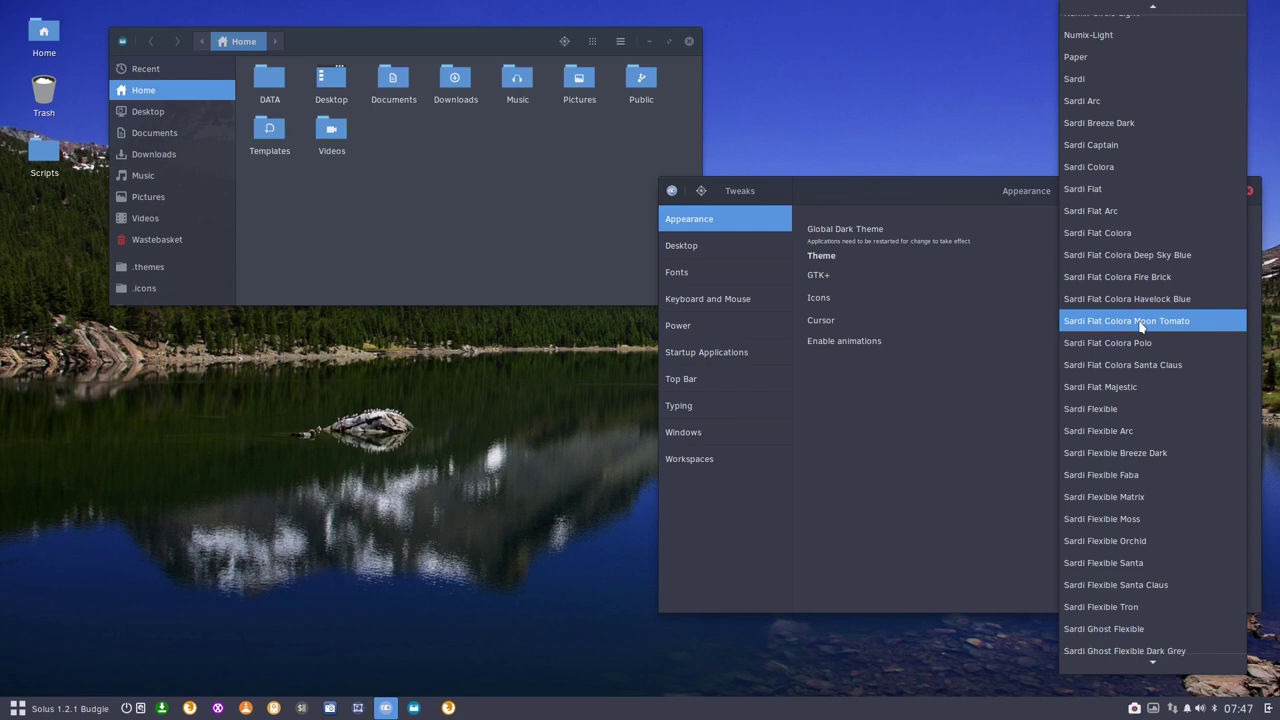
click(1141, 322)
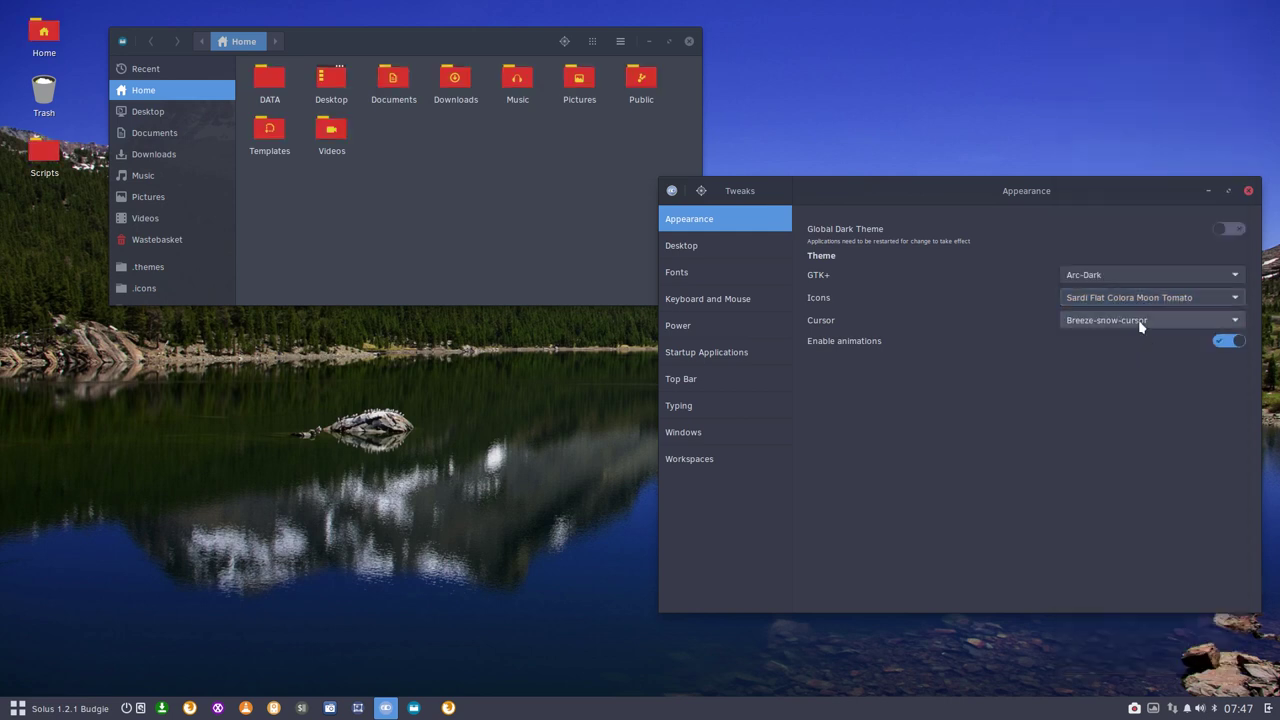
- Apply the Sardi Flat Colora Polo icon theme, followed by Sardi Flat Colora Santa Claus
click(1138, 299)
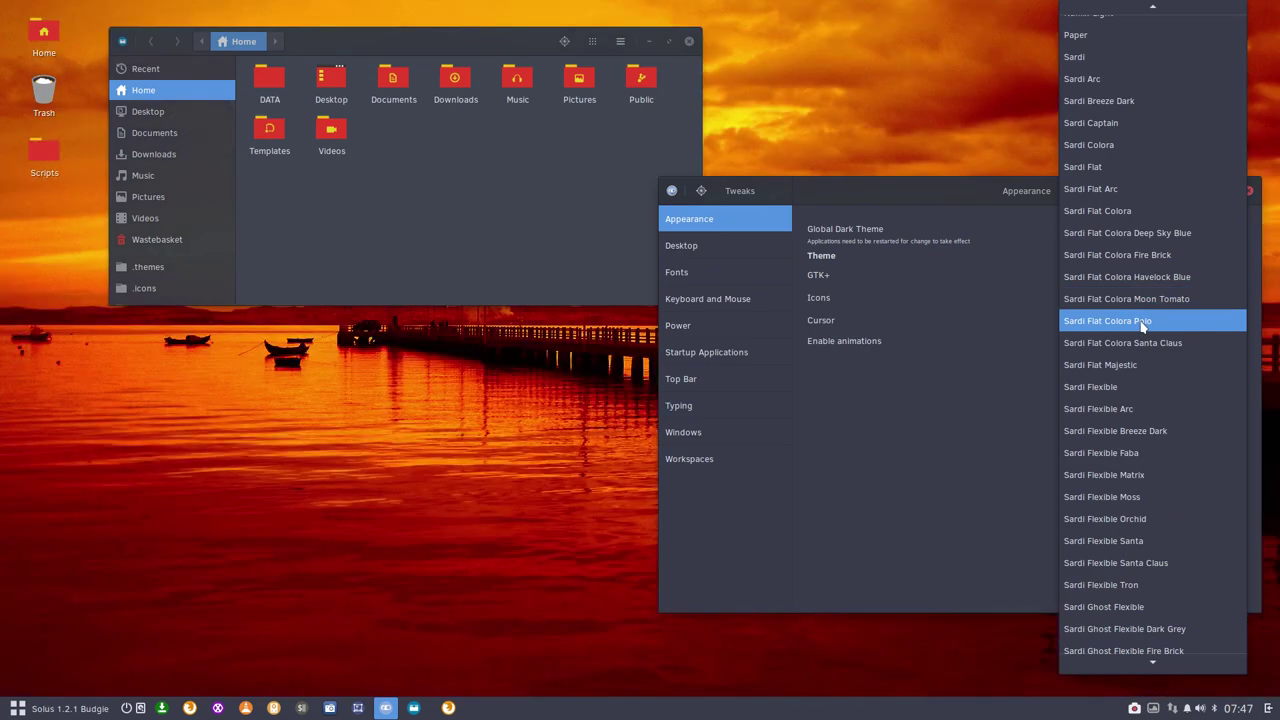
click(1142, 321)
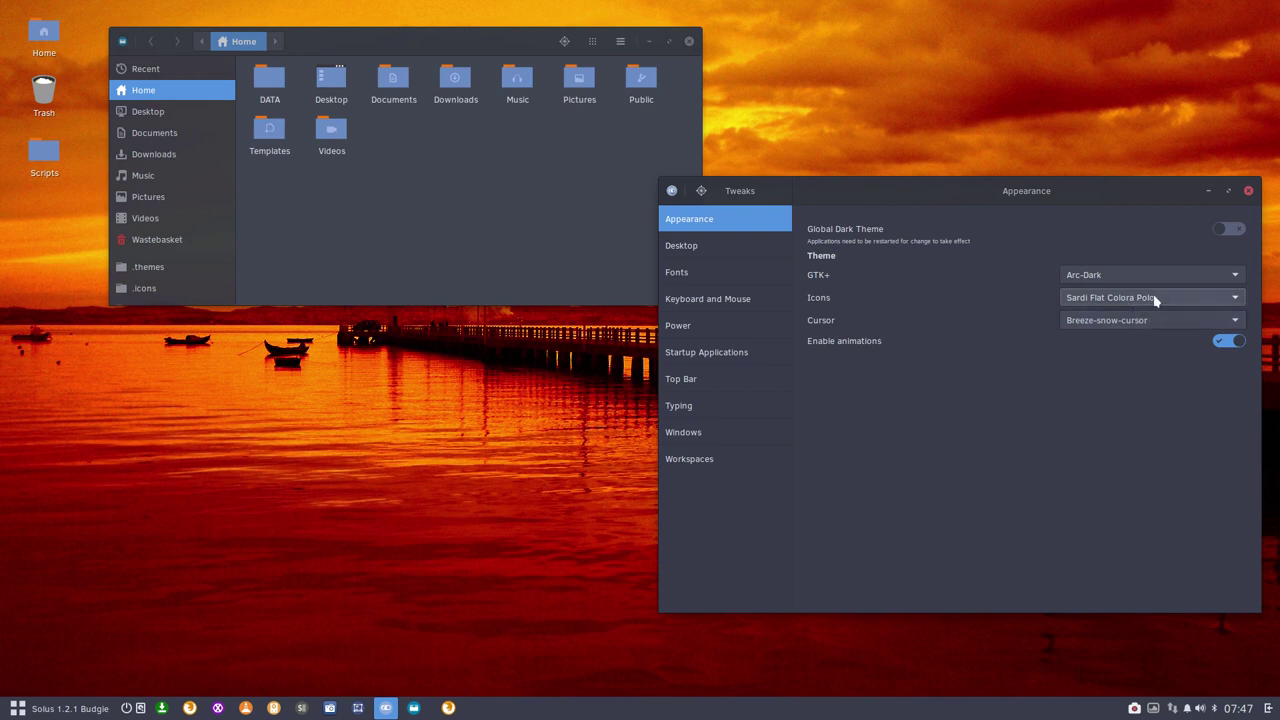
click(1155, 298)
click(1162, 319)
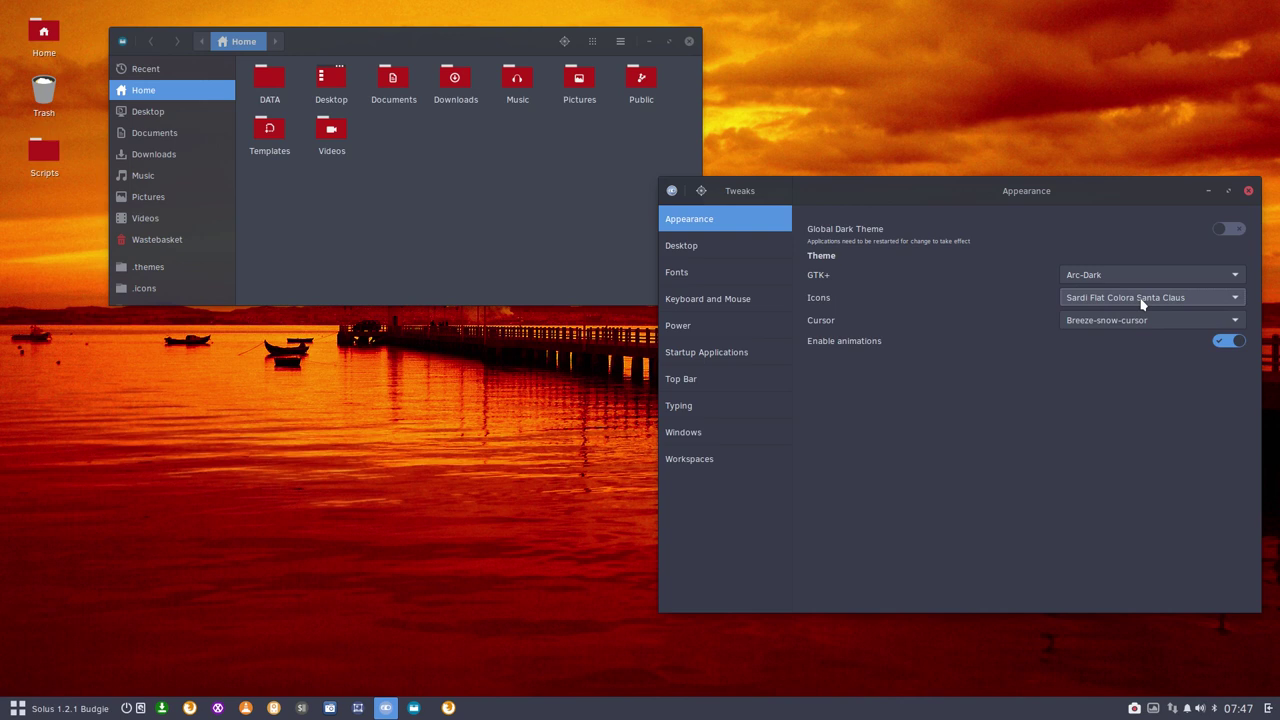
- Set the icon theme to Sardi Flat Majestic
click(1143, 304)
key(Escape)
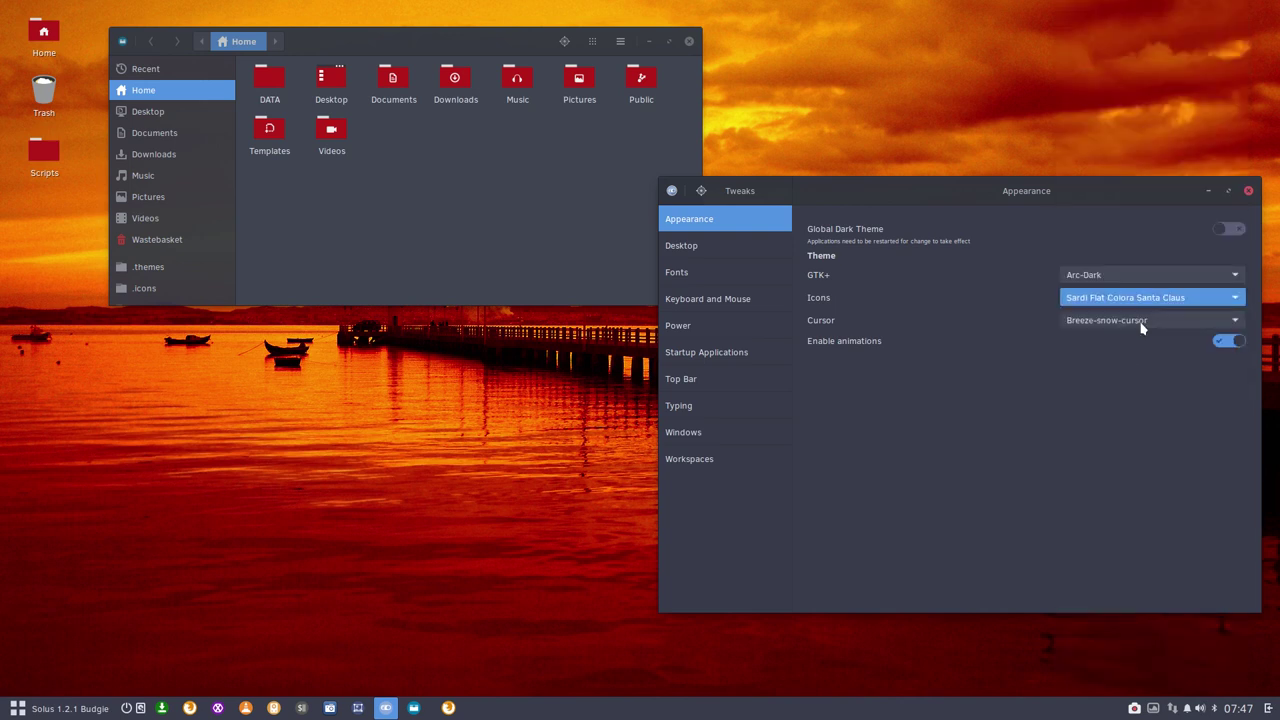
key(Down)
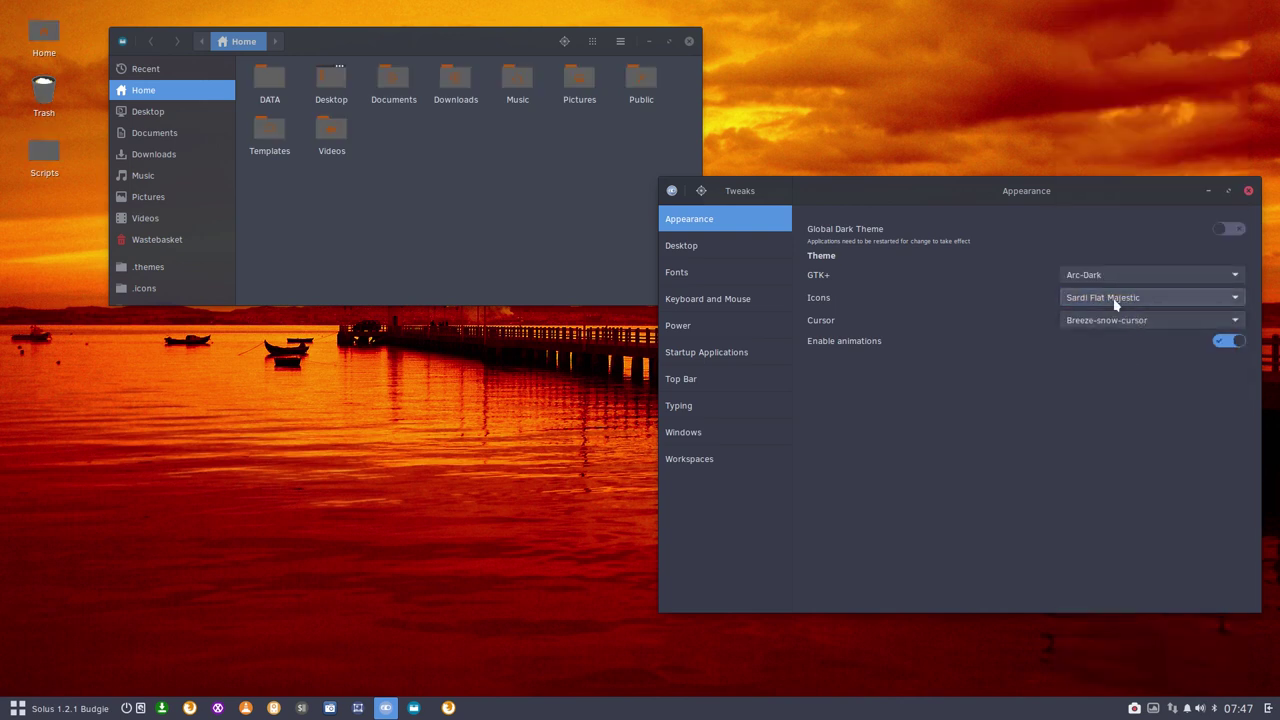
- Apply the Sardi Flexible icon theme and look through its icons in the Home folder and the full application menu
click(1117, 303)
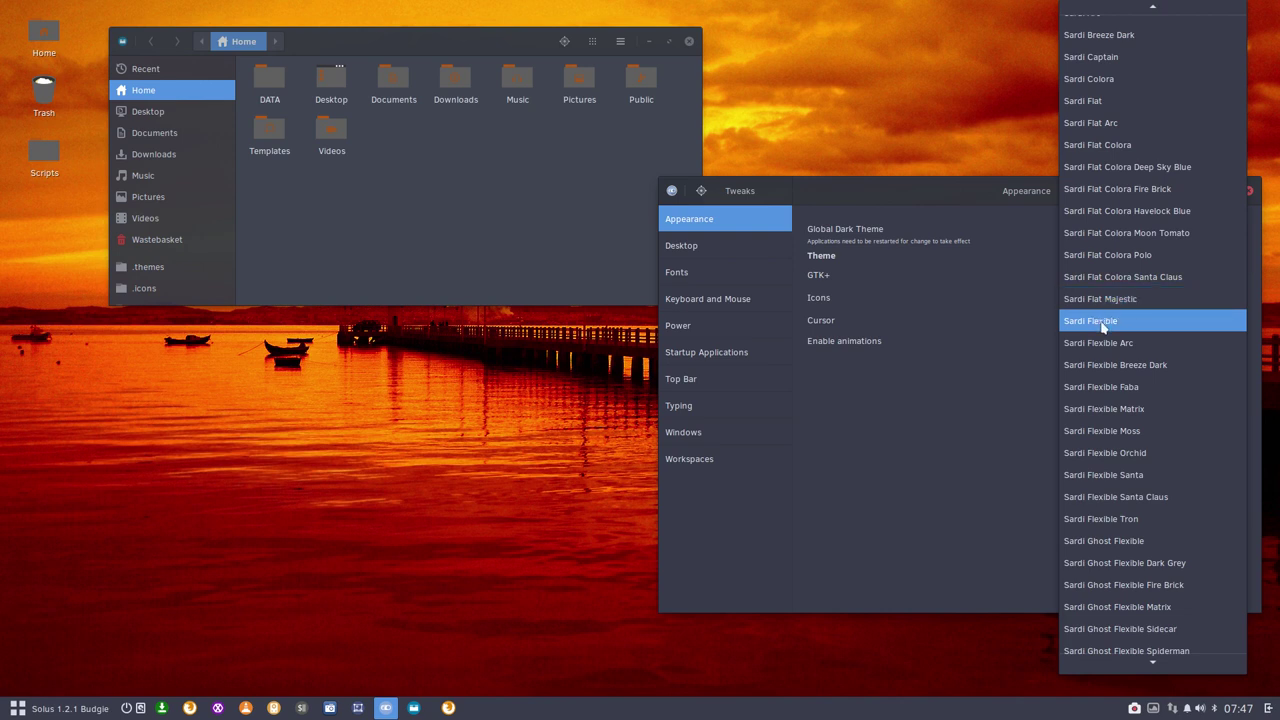
click(1103, 324)
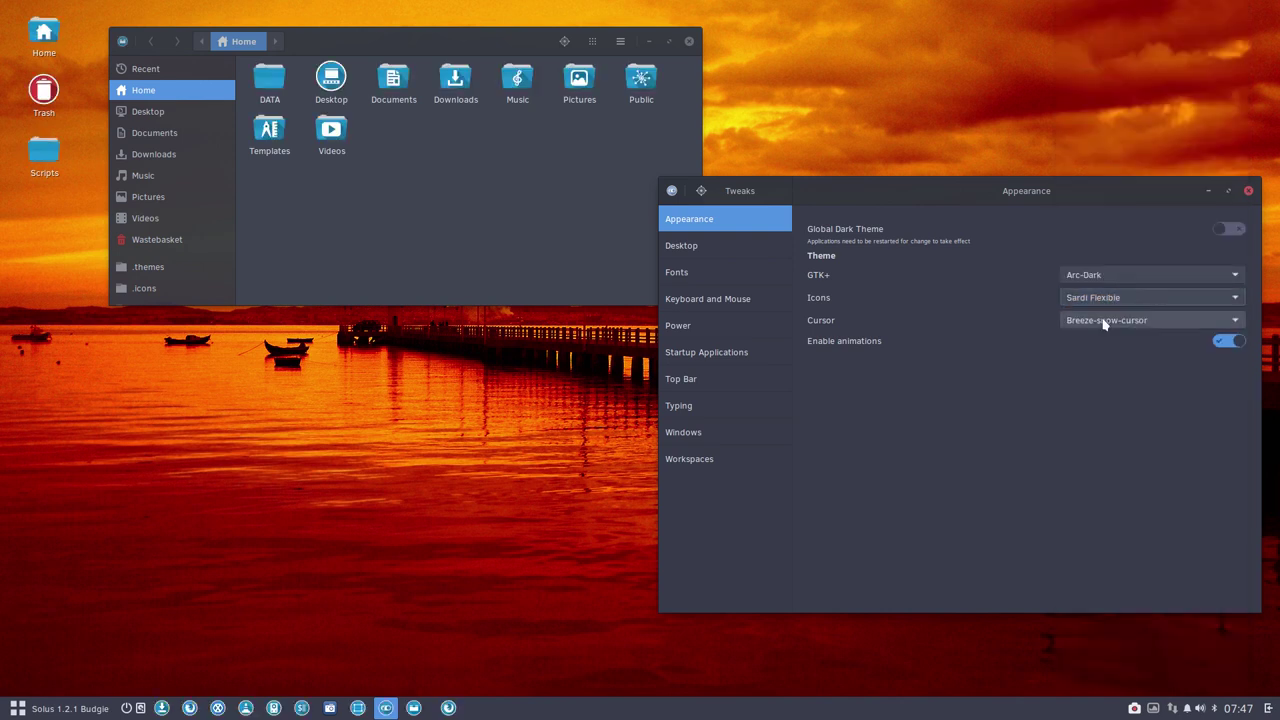
click(541, 197)
click(66, 707)
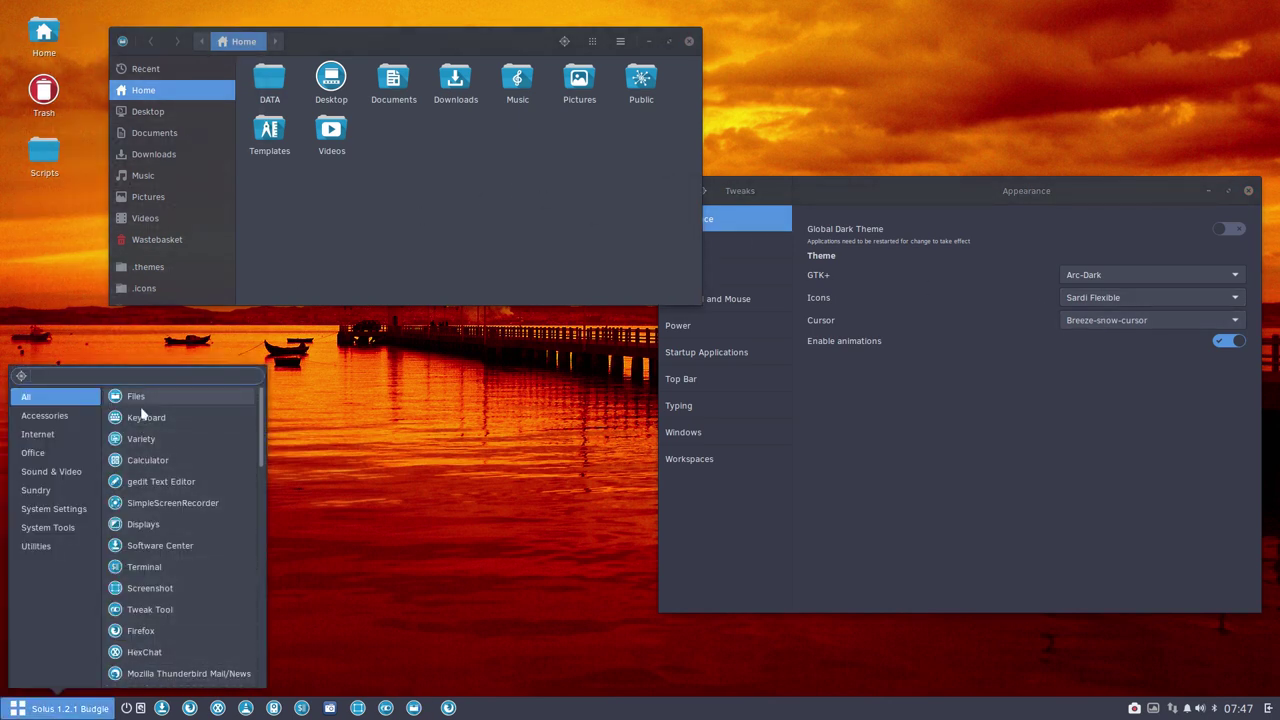
scroll(140, 430, down, 10)
scroll(152, 520, down, 5)
scroll(152, 520, up, 1)
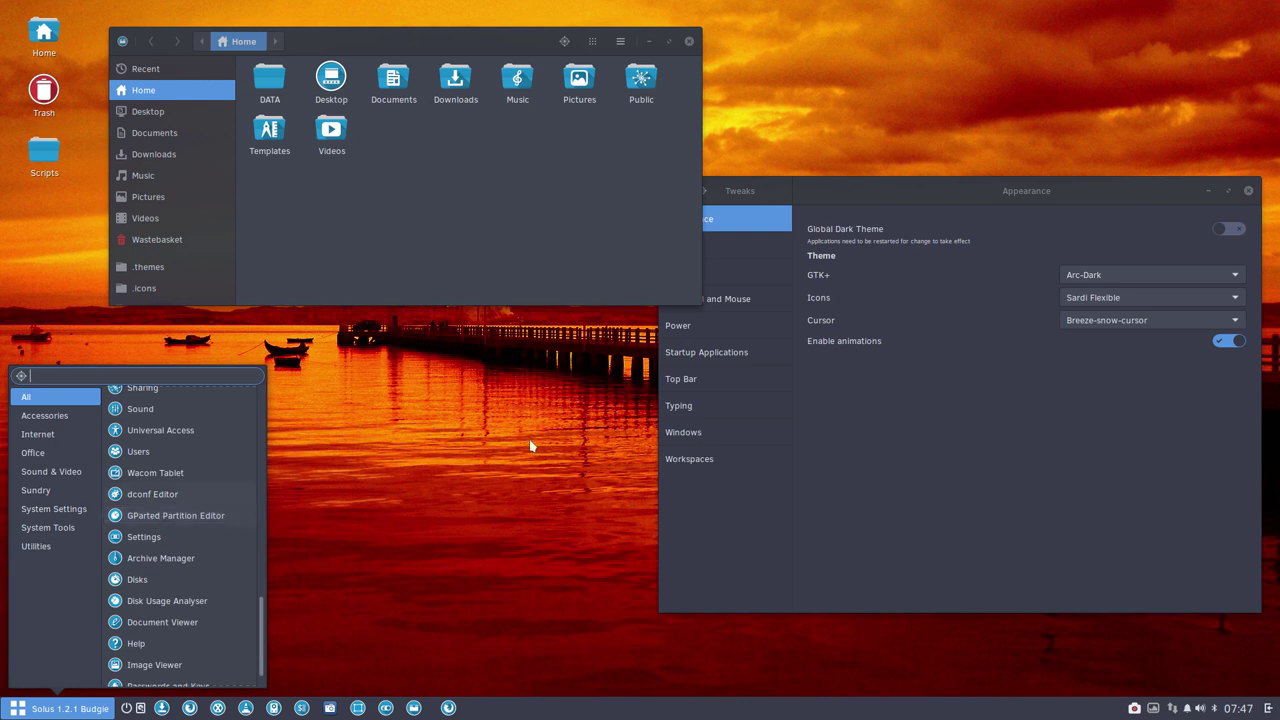
click(1025, 397)
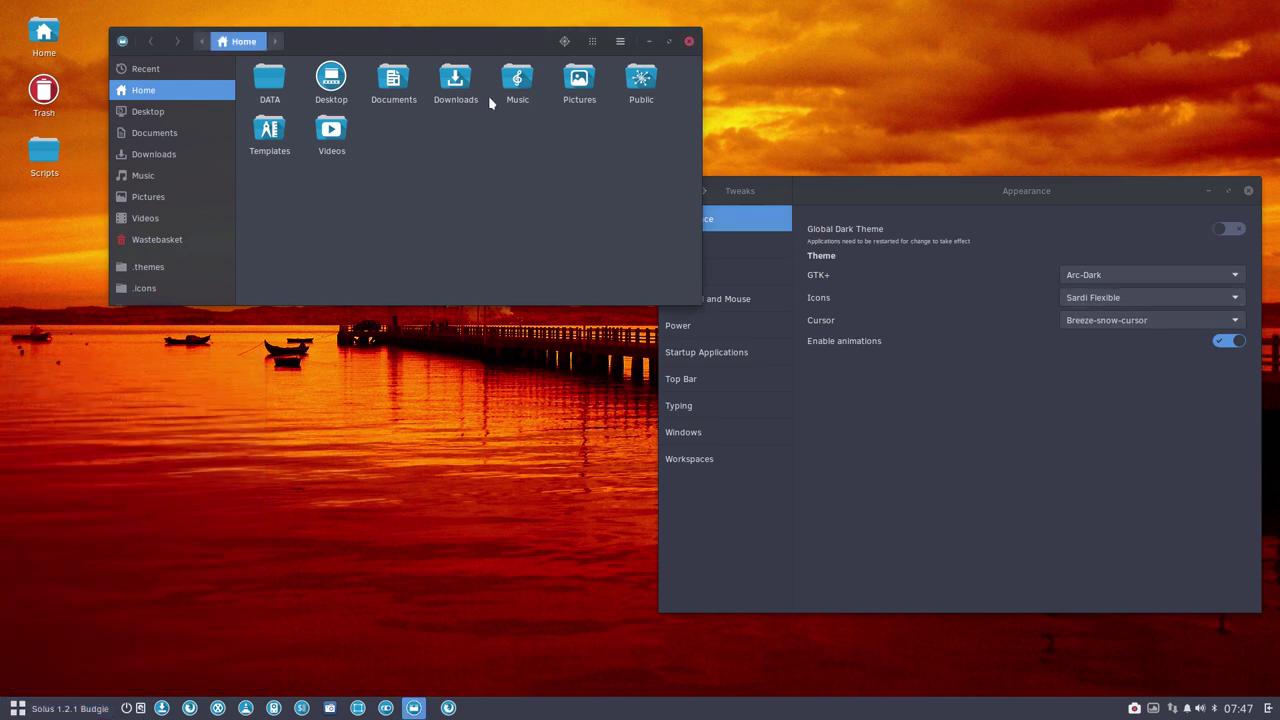
- Switch the icon theme to Sardi Flexible Arc and check the application menu icons
click(1099, 299)
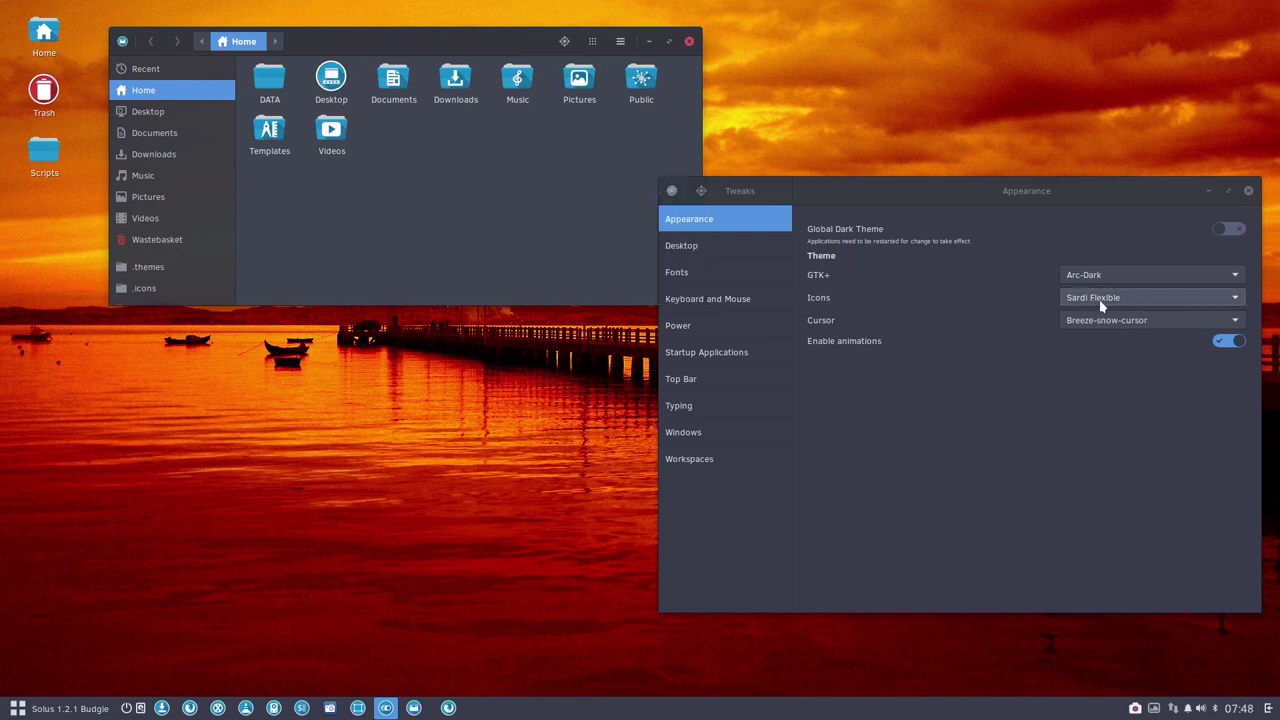
click(1115, 322)
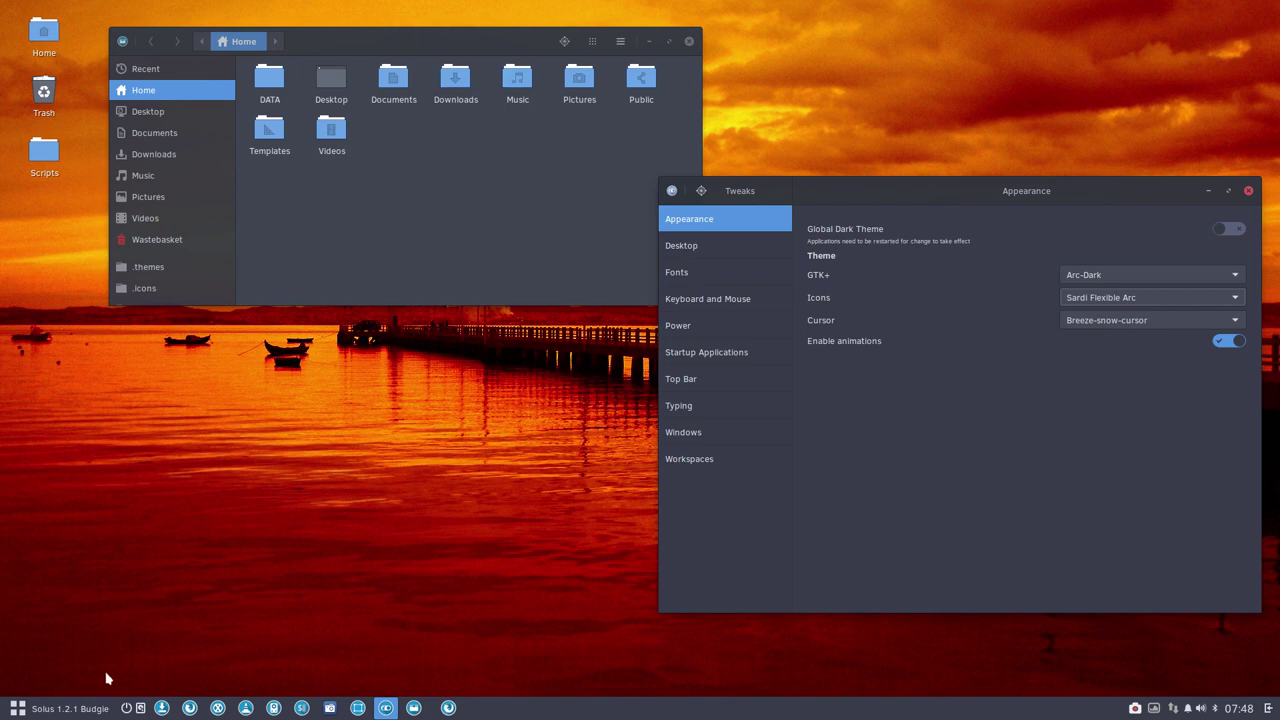
click(85, 708)
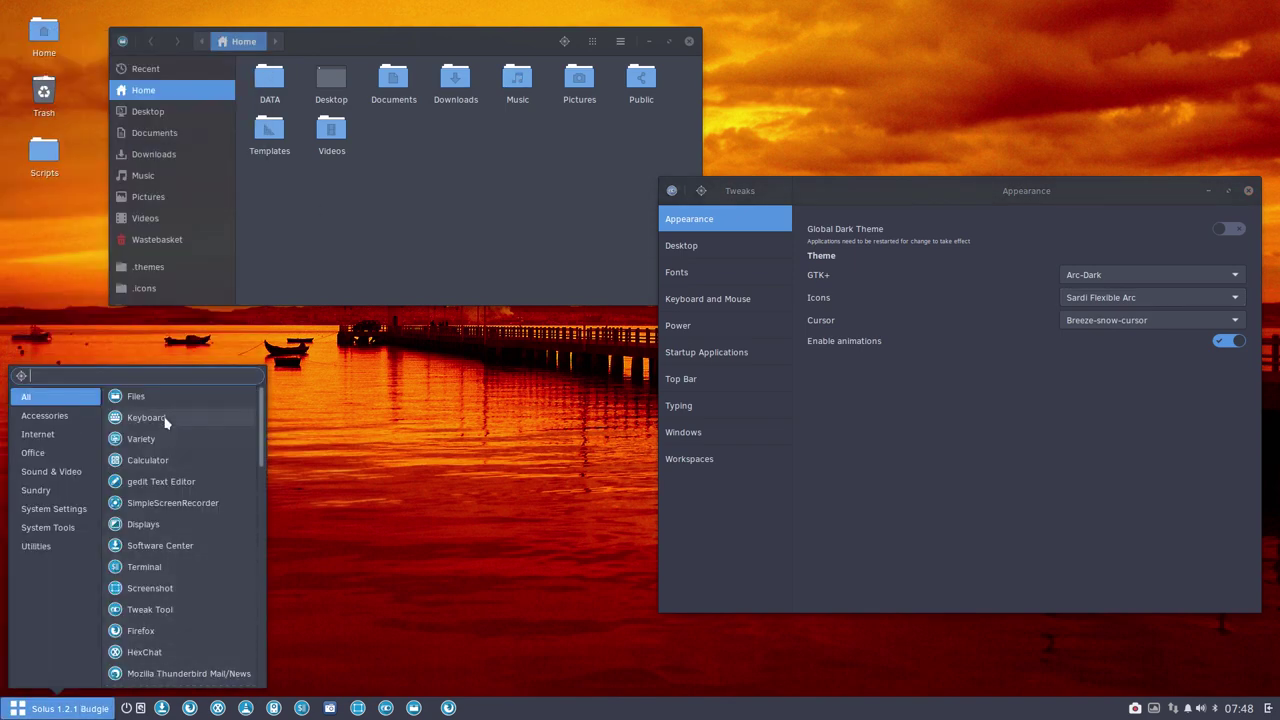
click(1102, 437)
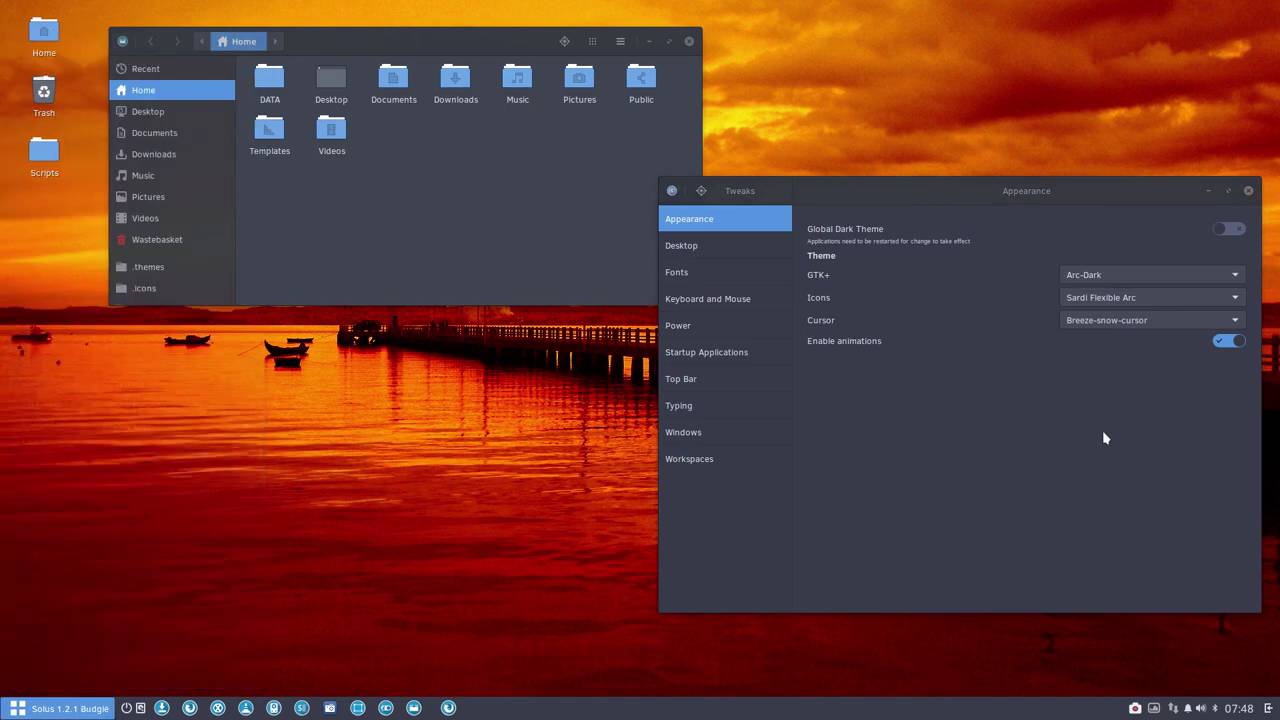
- Change the icon theme to Sardi Flexible Breeze Dark and inspect its icons in the application menu
click(1126, 297)
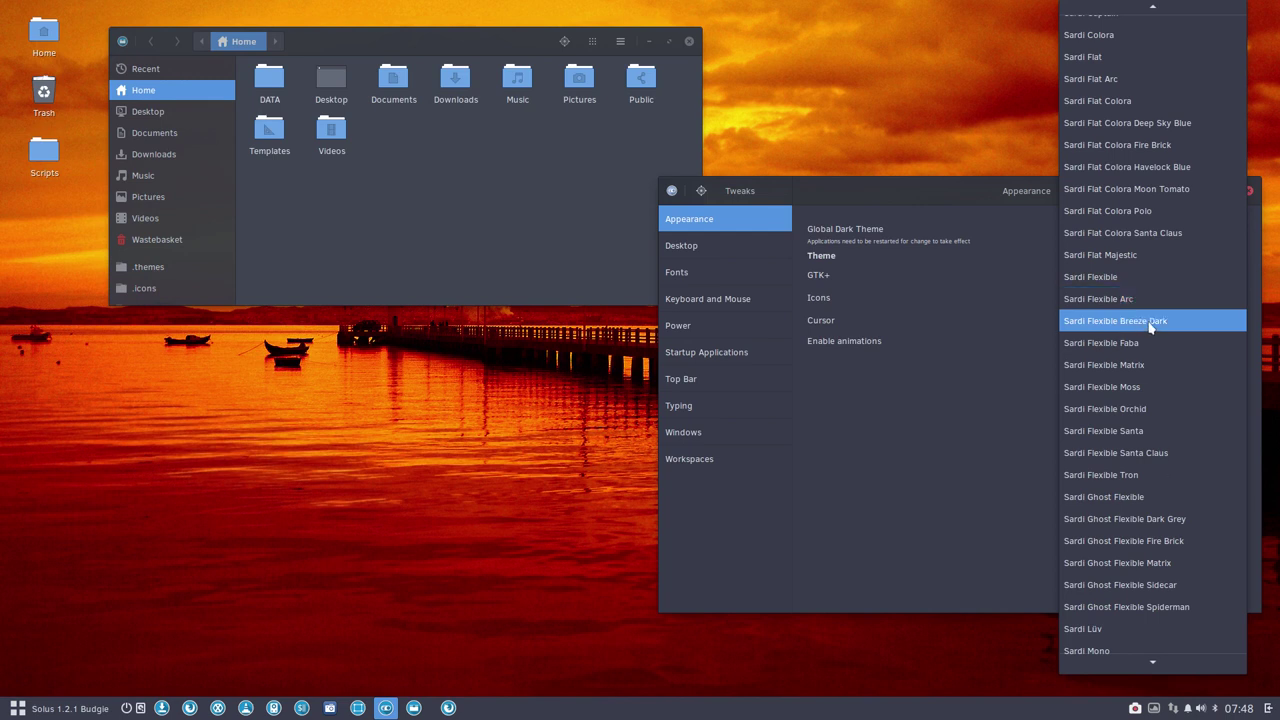
click(1149, 325)
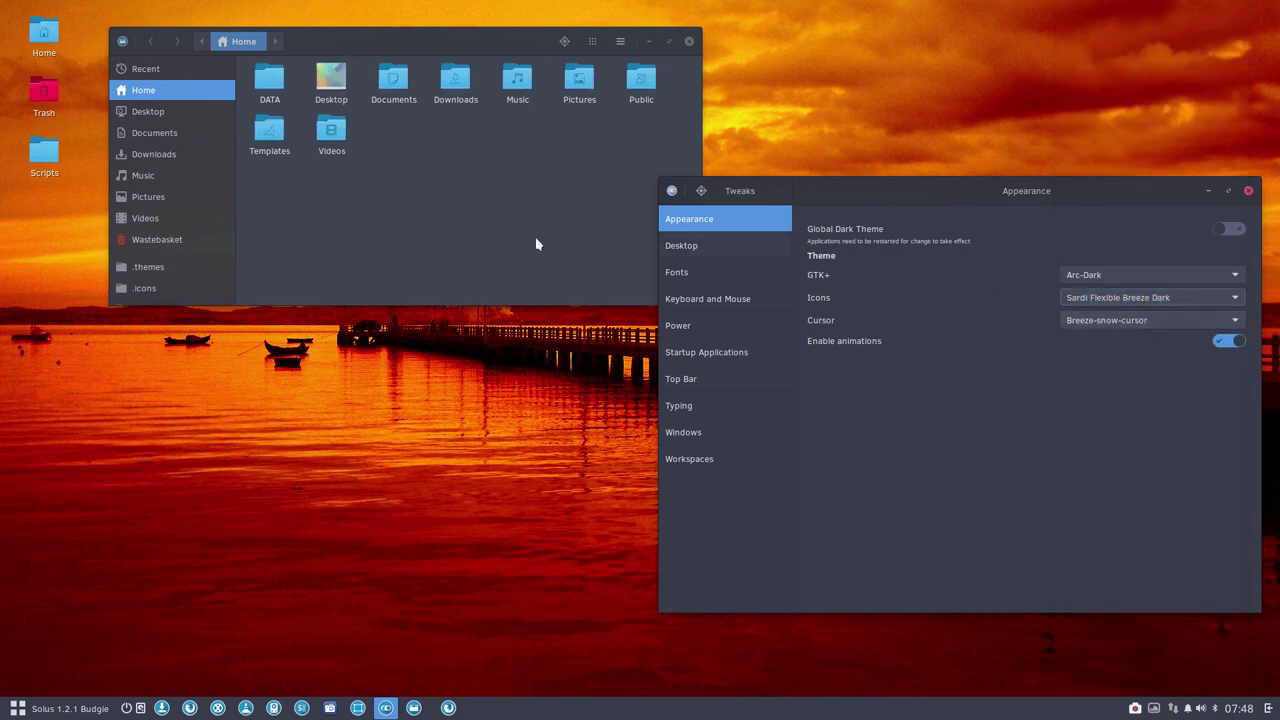
click(57, 708)
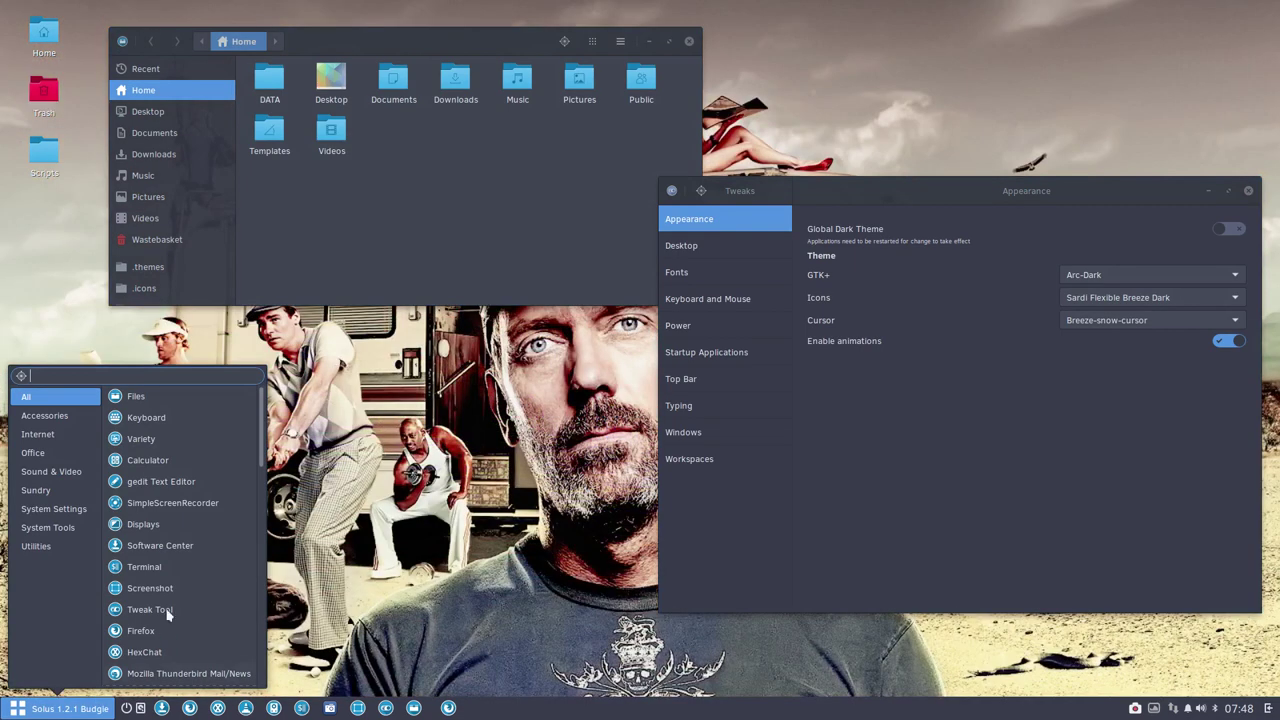
click(390, 160)
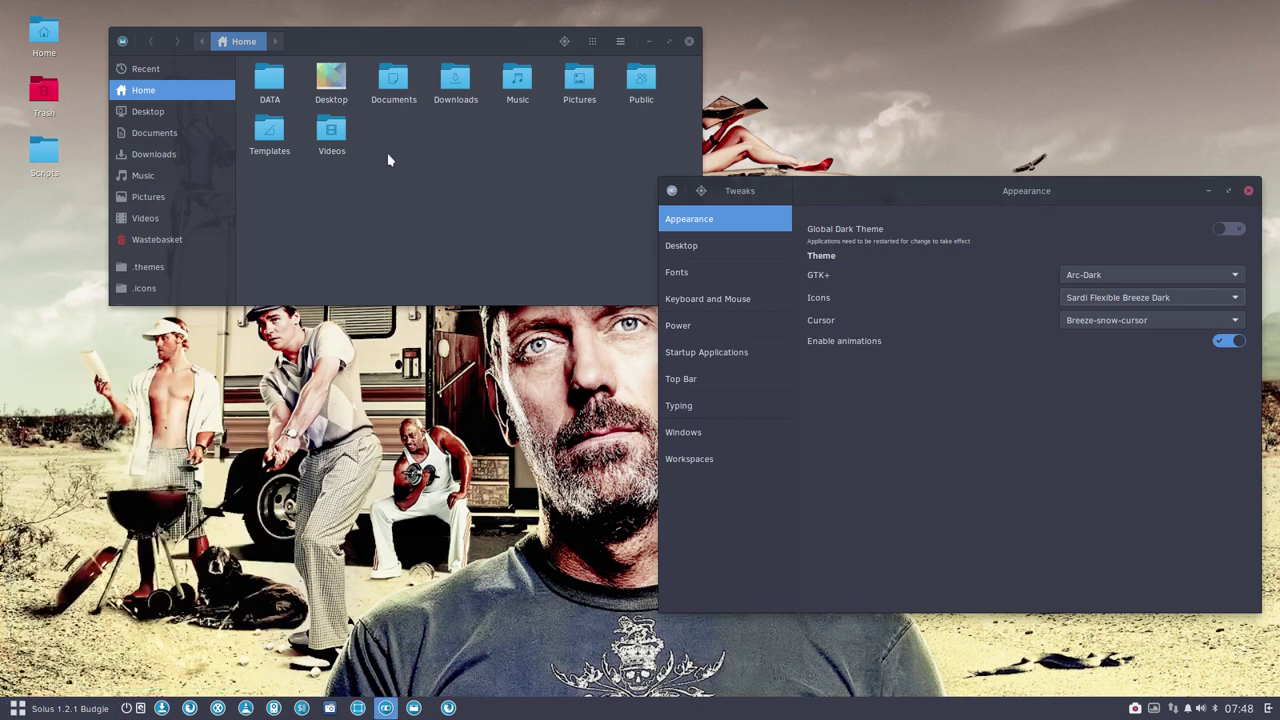
- Apply the Sardi Flexible Faba icon theme and check its icons in the application menu
click(1170, 296)
click(1165, 320)
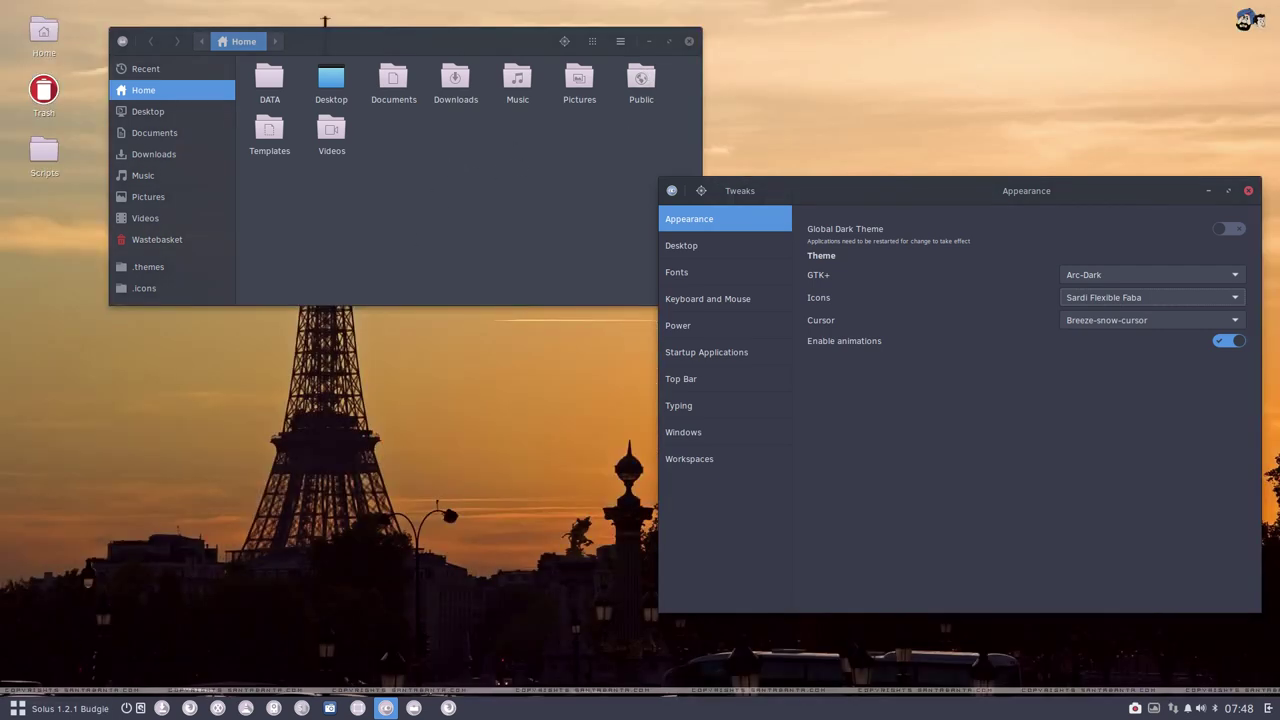
key(super)
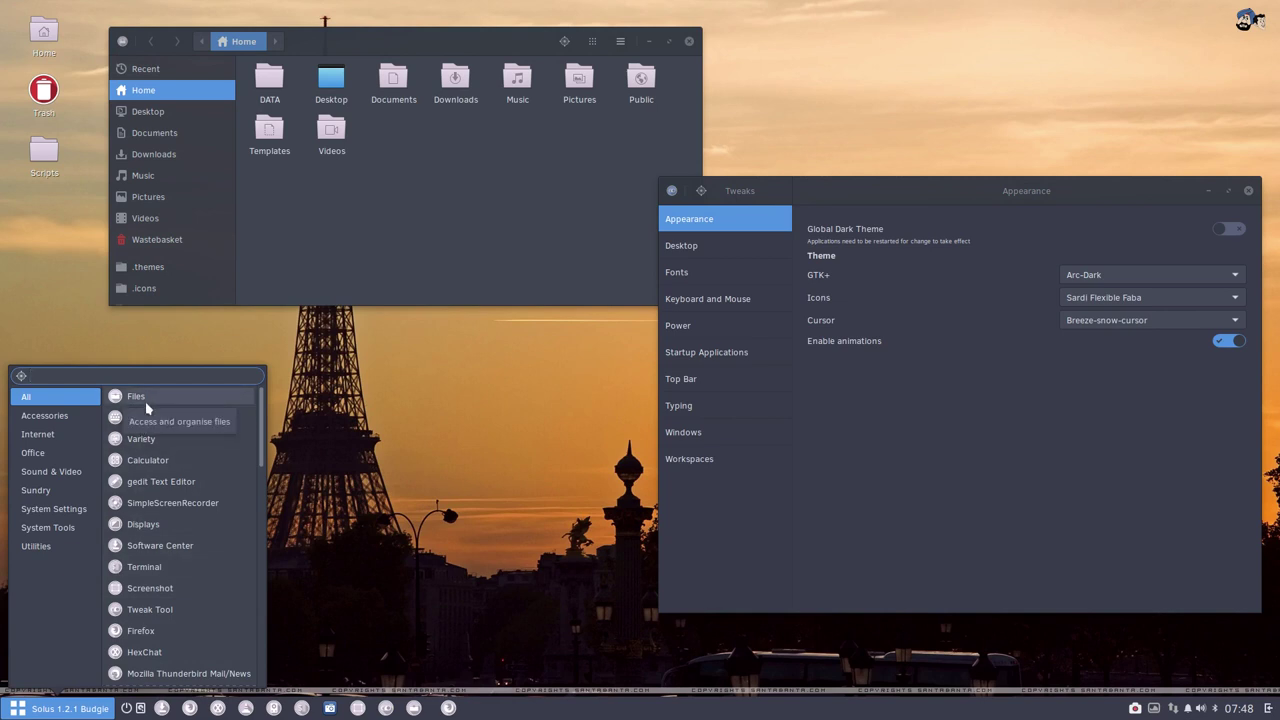
click(1185, 301)
- Set the icon theme to Sardi Flexible Matrix
click(1185, 301)
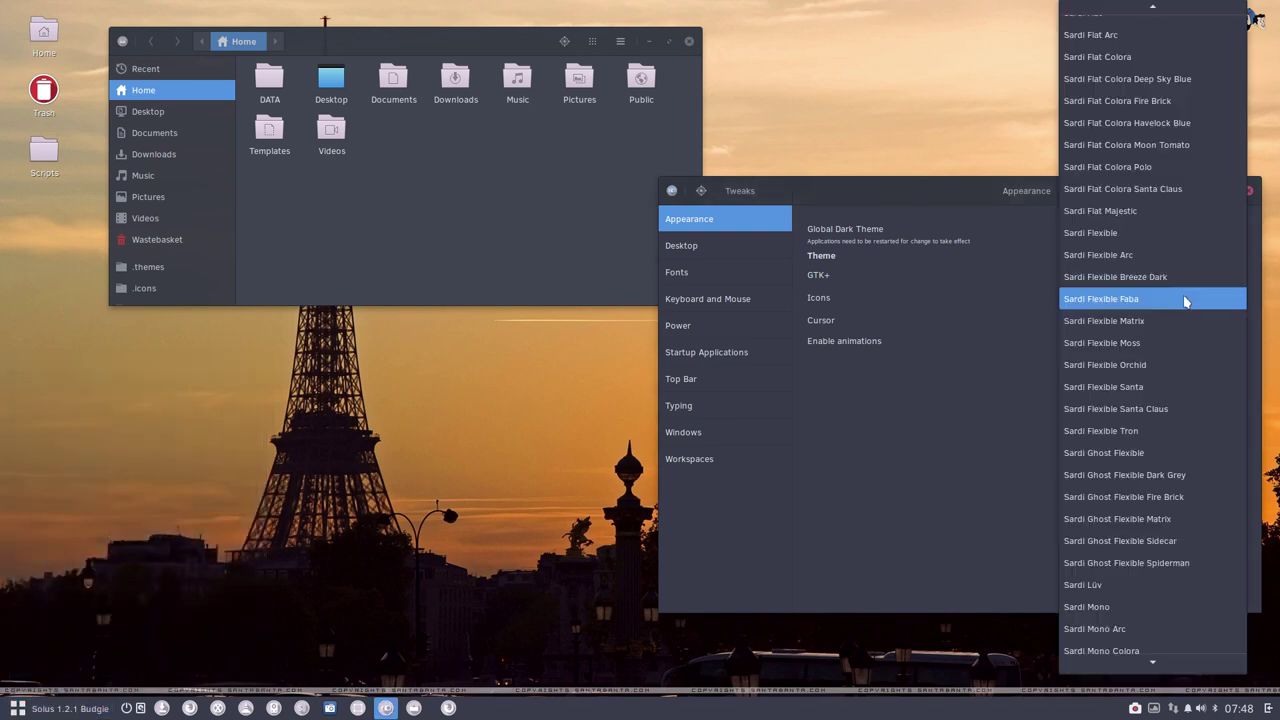
click(1171, 320)
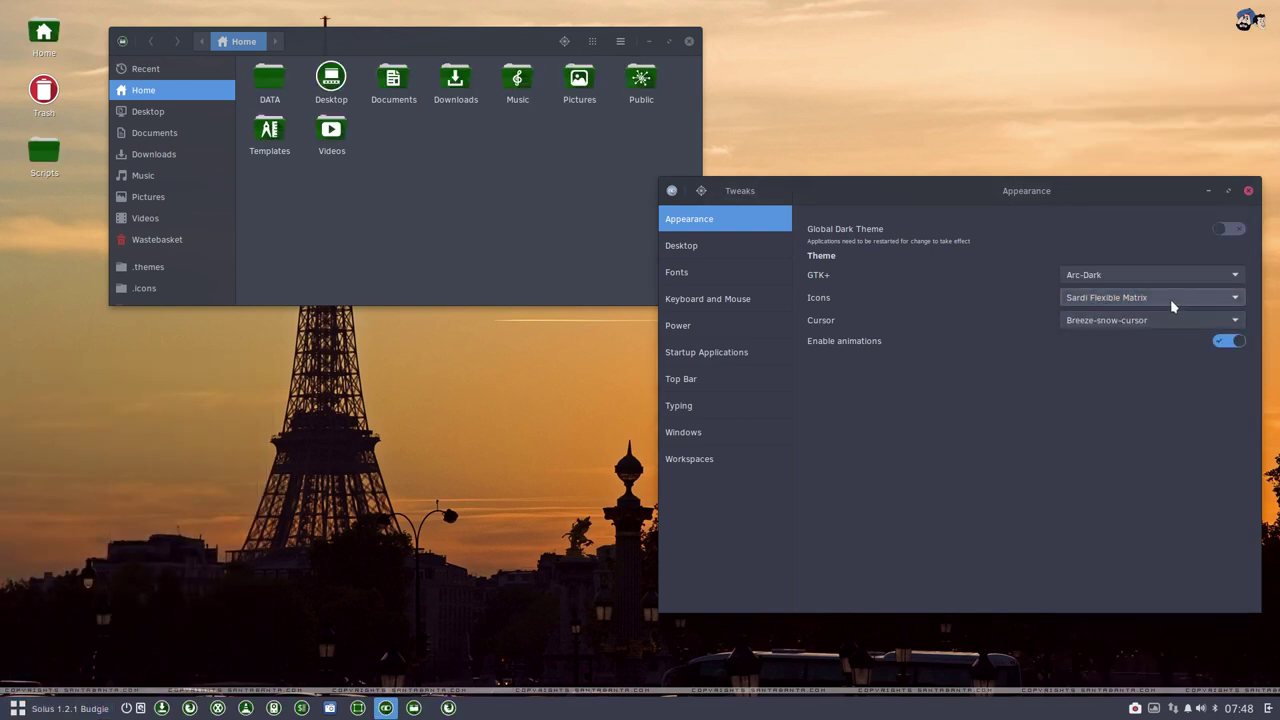
click(1170, 299)
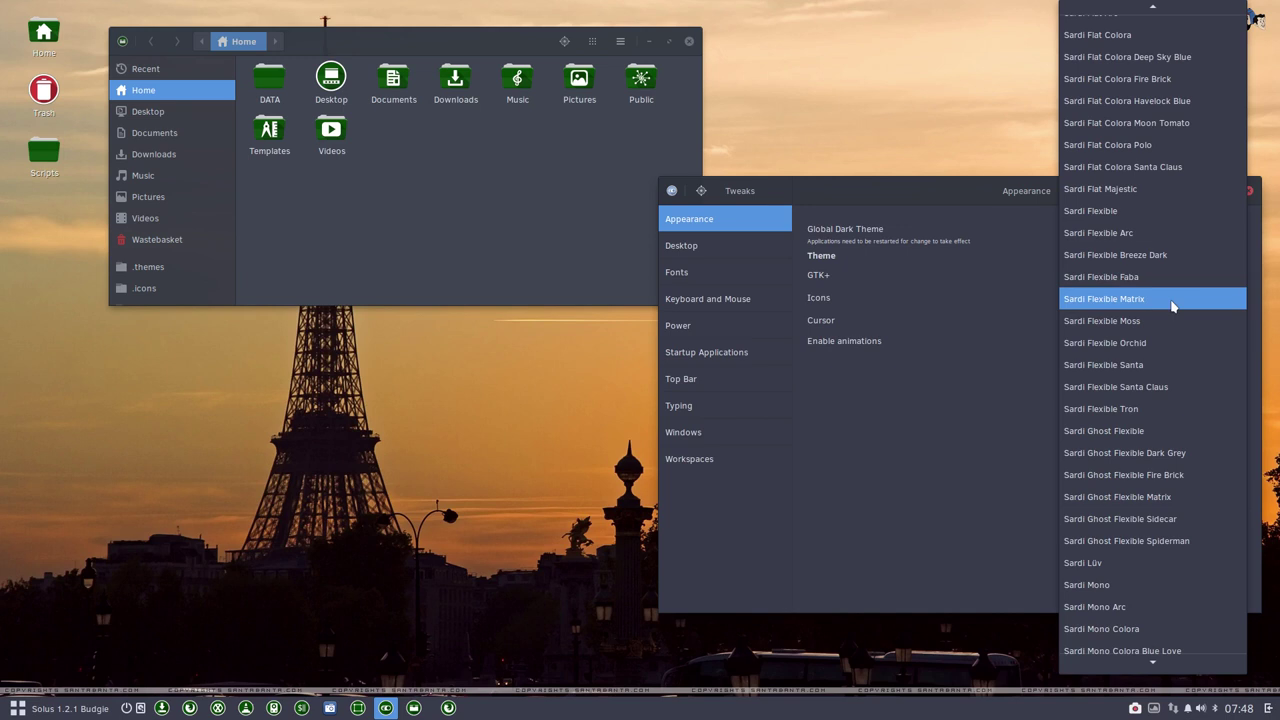
click(1172, 302)
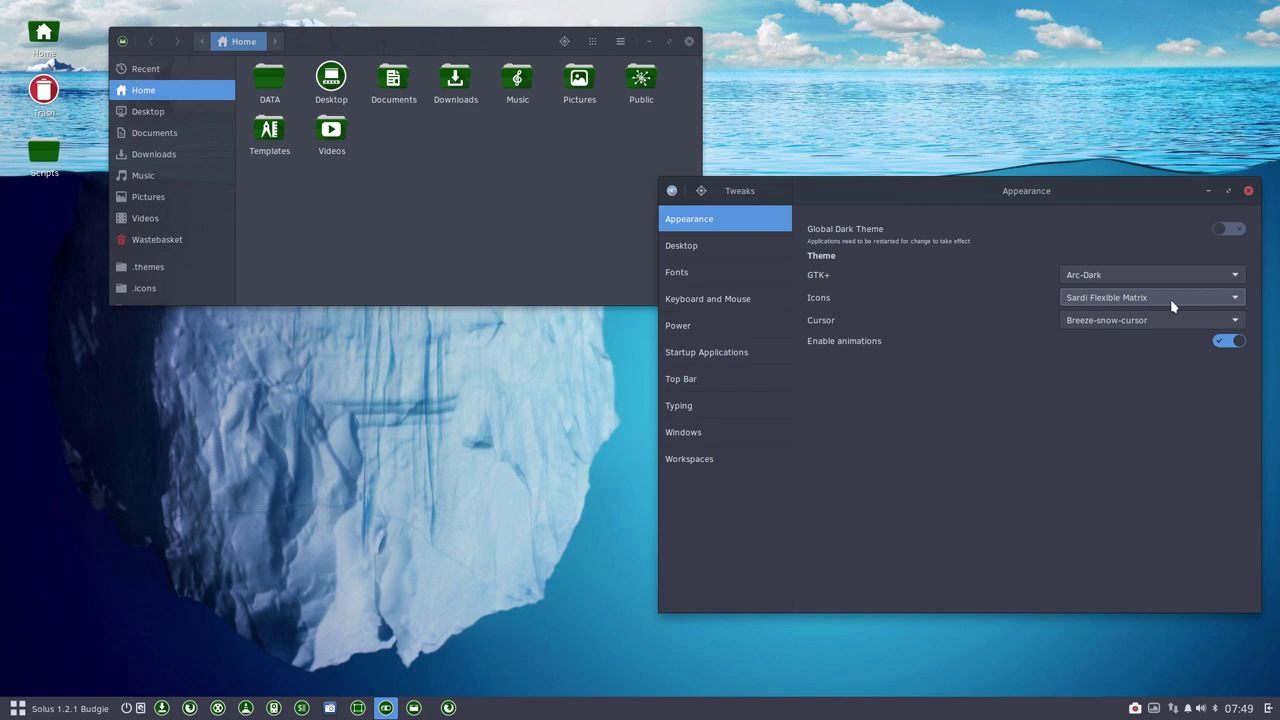
- Switch the icon theme to Sardi Flexible Moss and view its icons in the application menu
click(1190, 301)
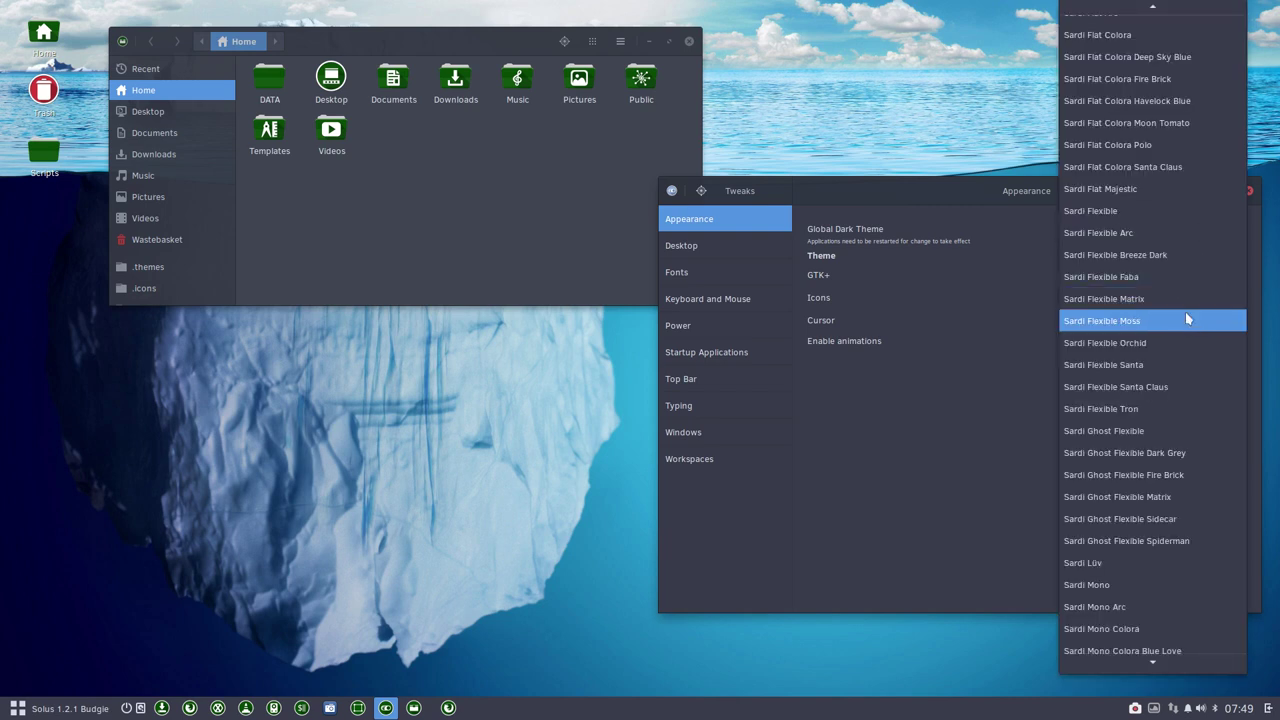
click(1186, 313)
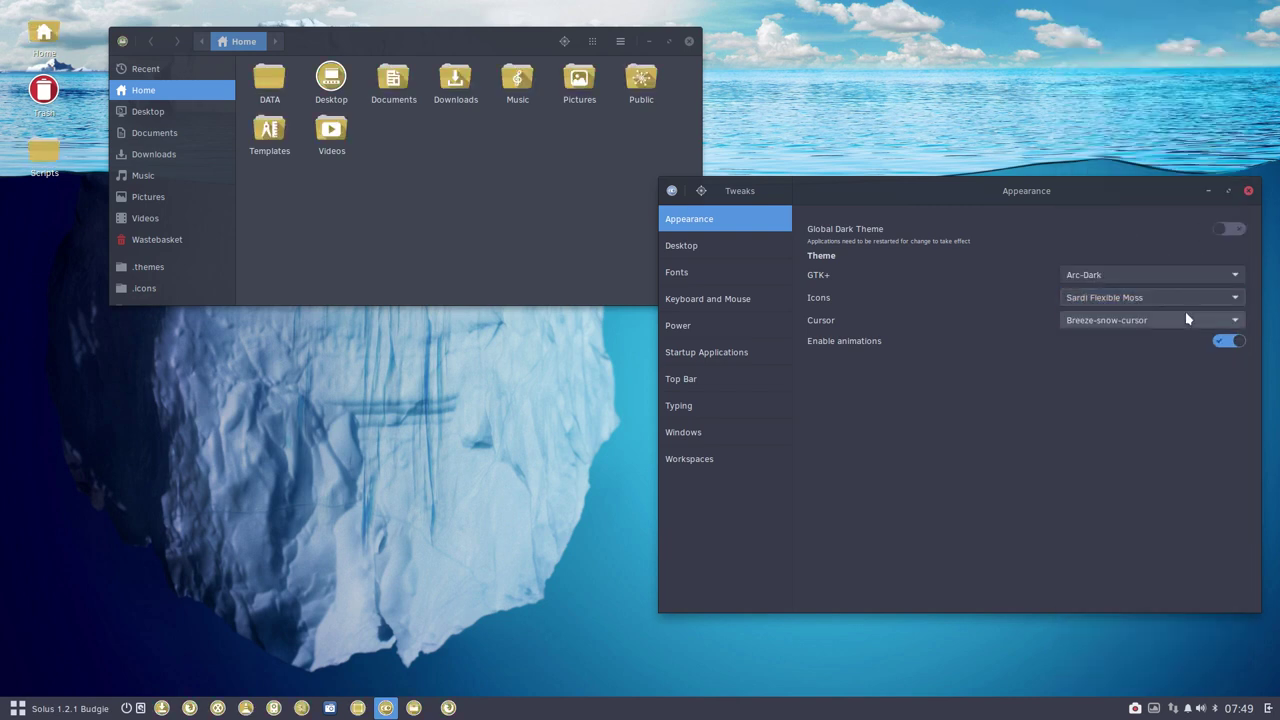
click(36, 711)
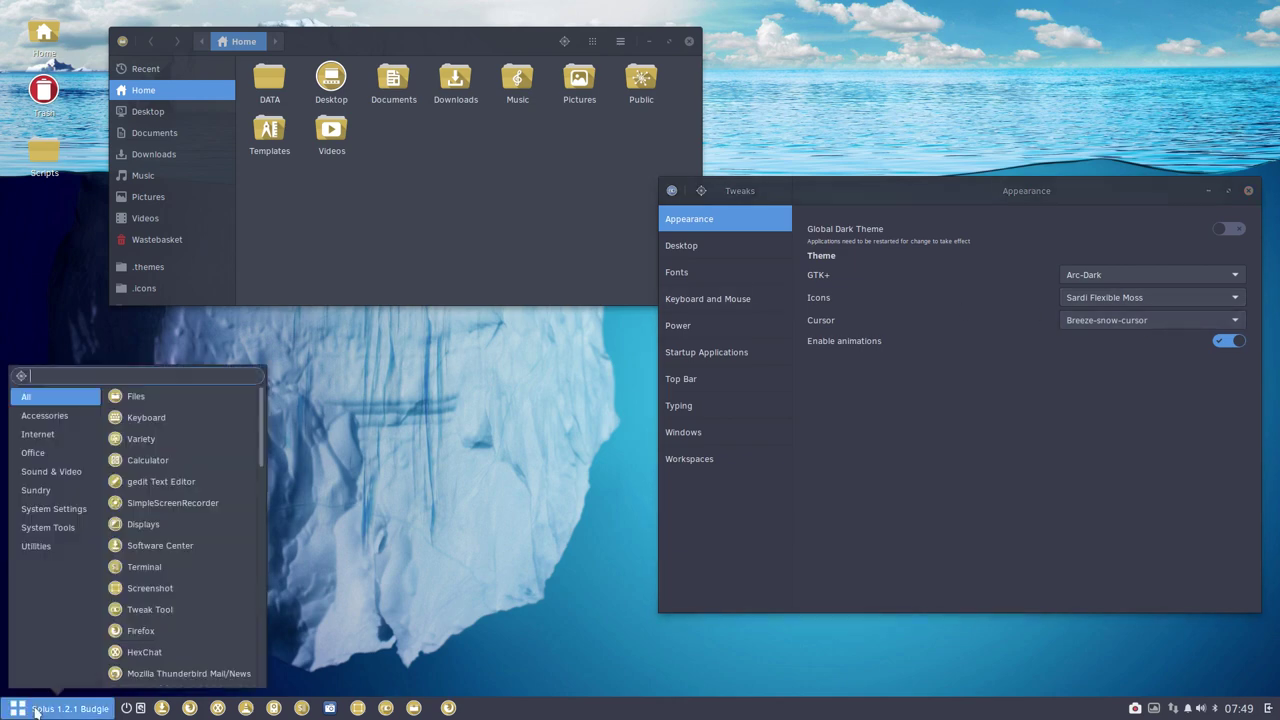
click(1110, 297)
- Apply the Sardi Flexible Orchid icon theme, followed by Sardi Flexible Santa
click(1110, 297)
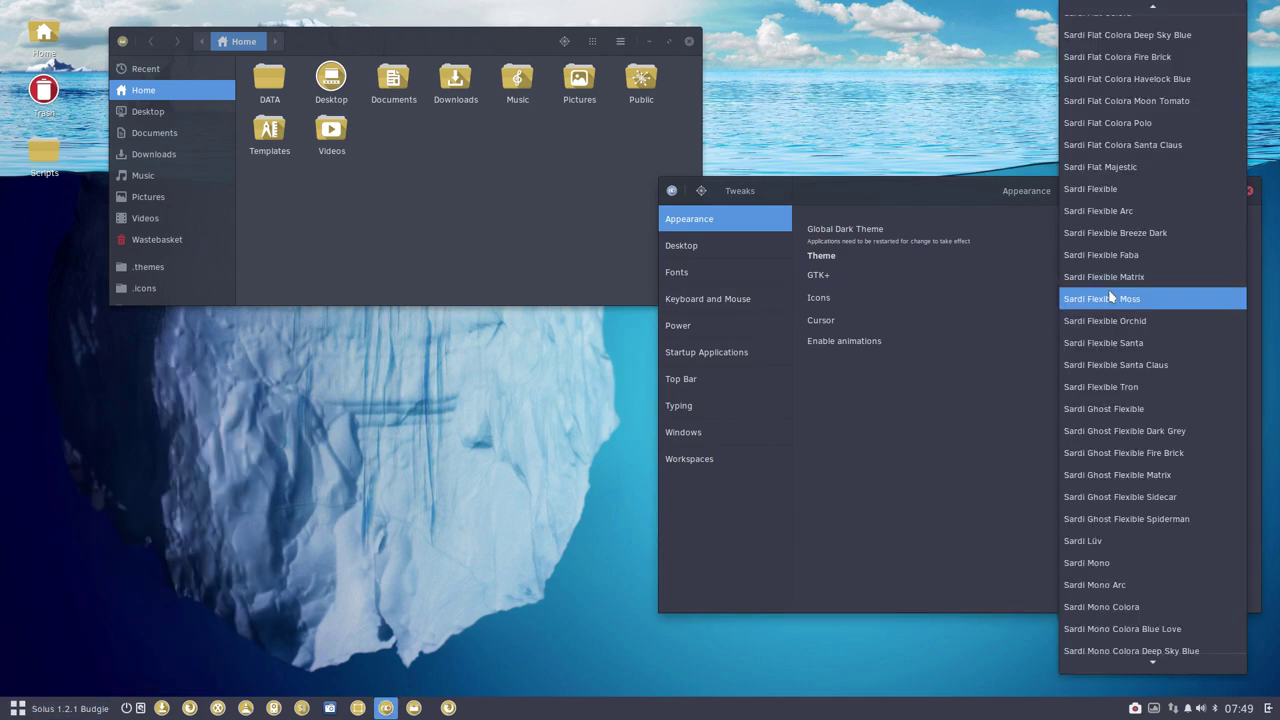
click(1110, 324)
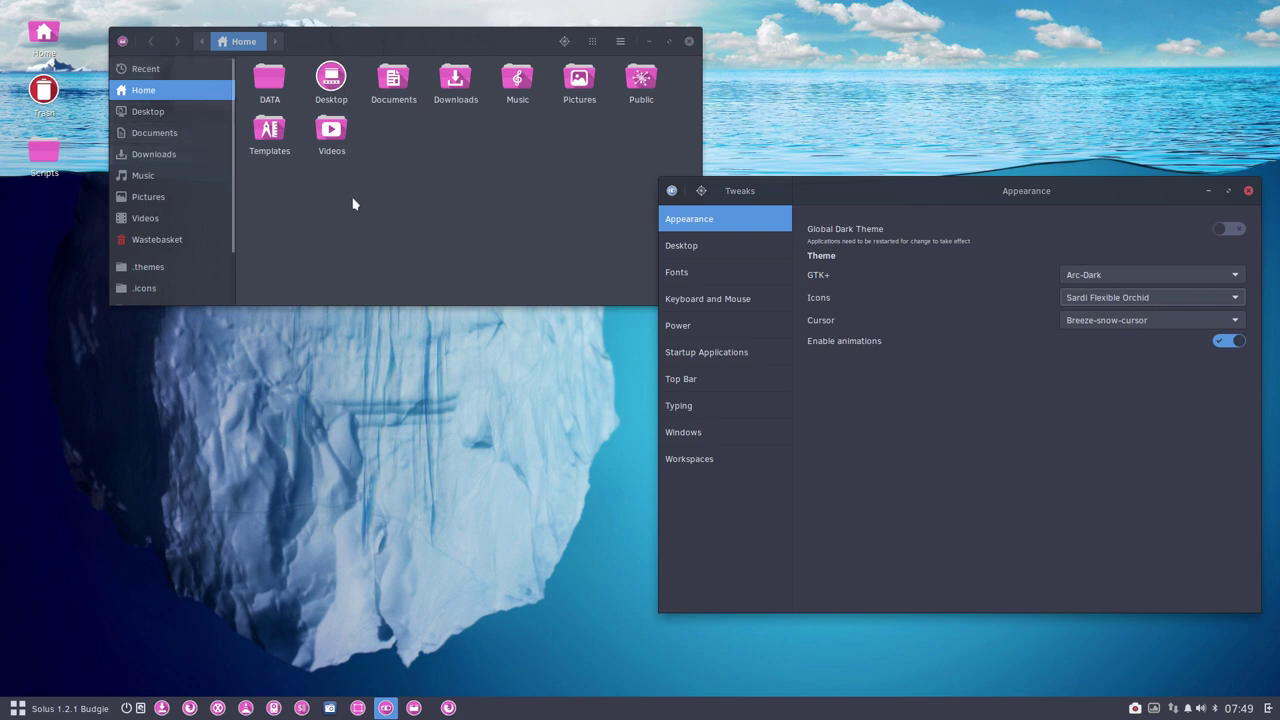
click(1122, 303)
click(1128, 320)
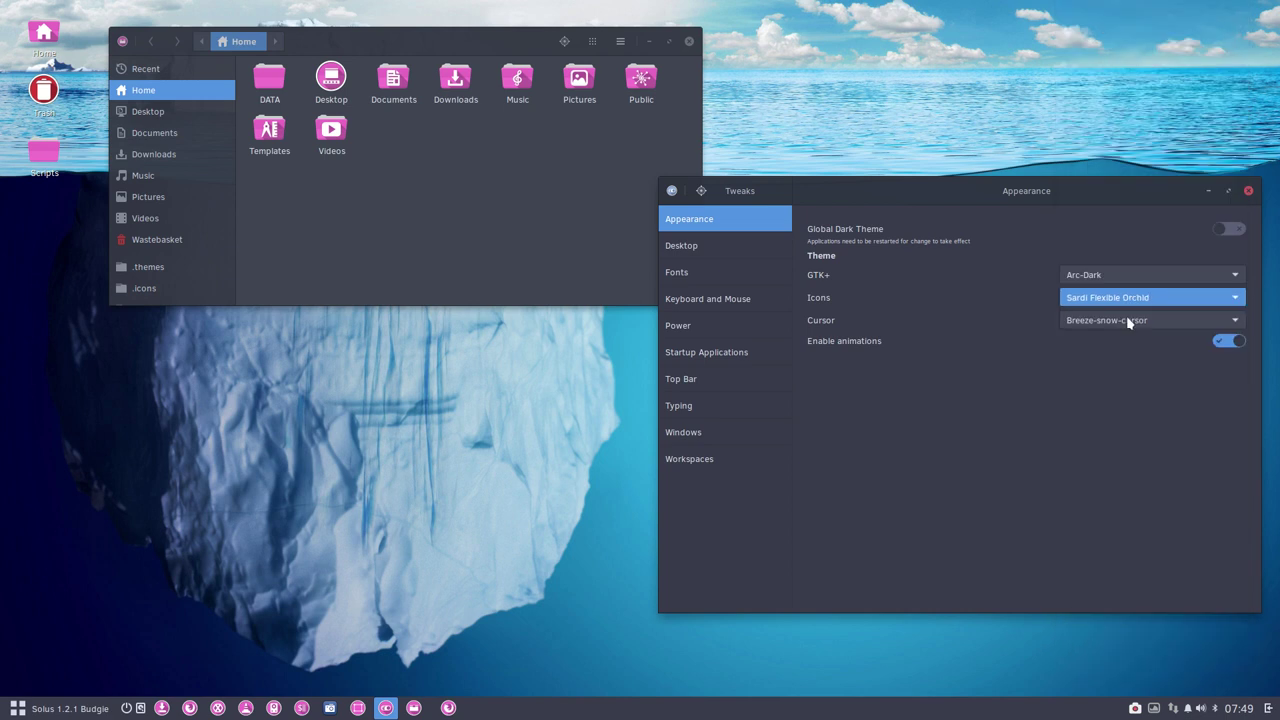
- Try the Sardi Flexible Santa Claus icon theme and return to Sardi Flexible Santa for comparison
click(1130, 297)
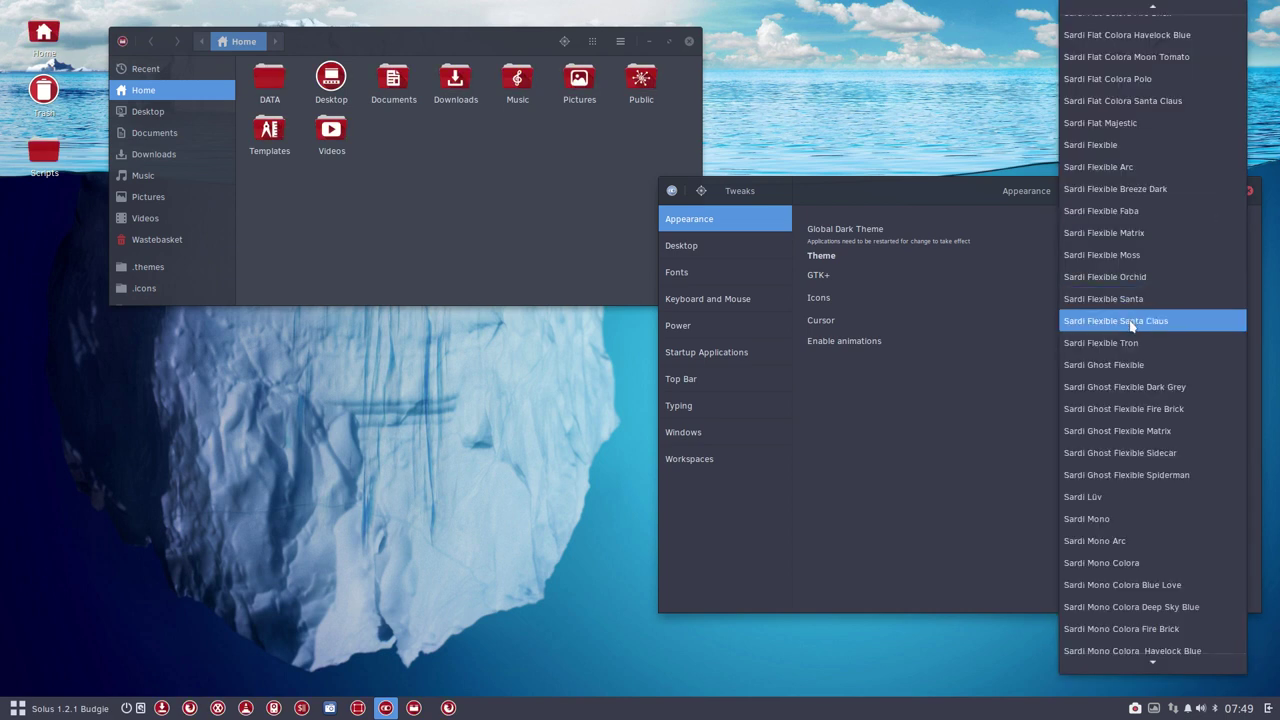
click(1131, 320)
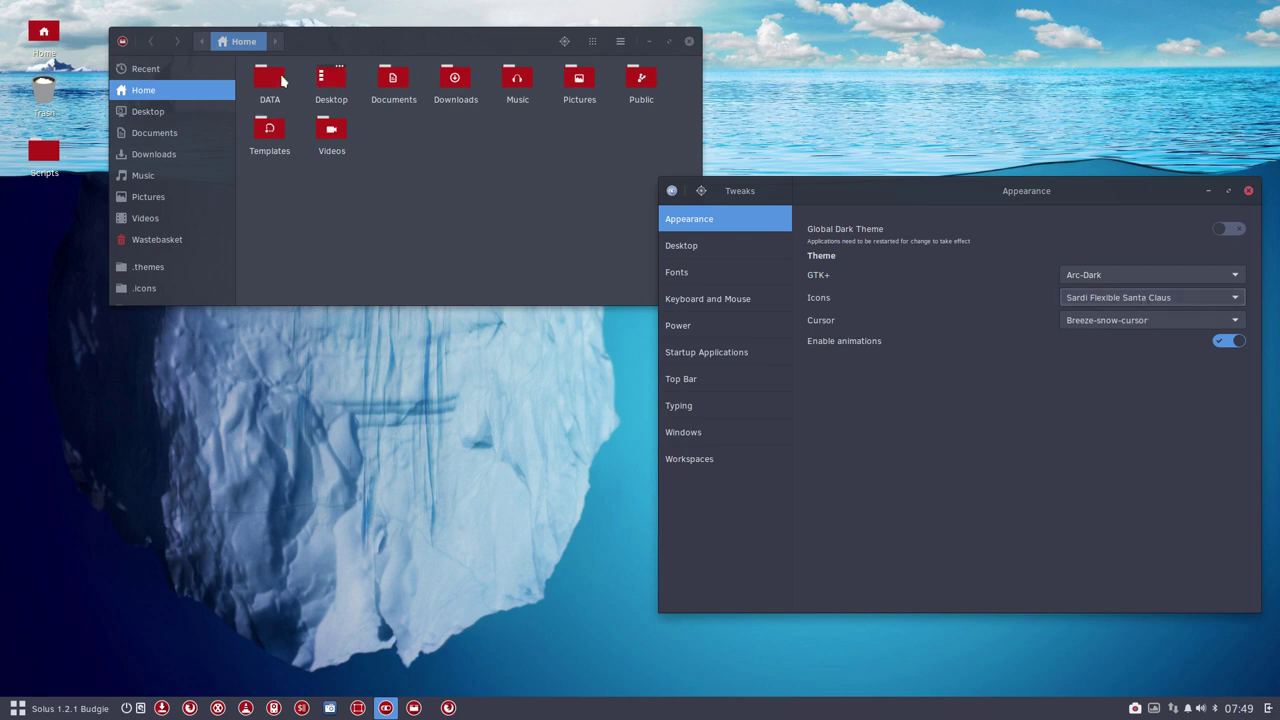
click(1190, 296)
click(1168, 288)
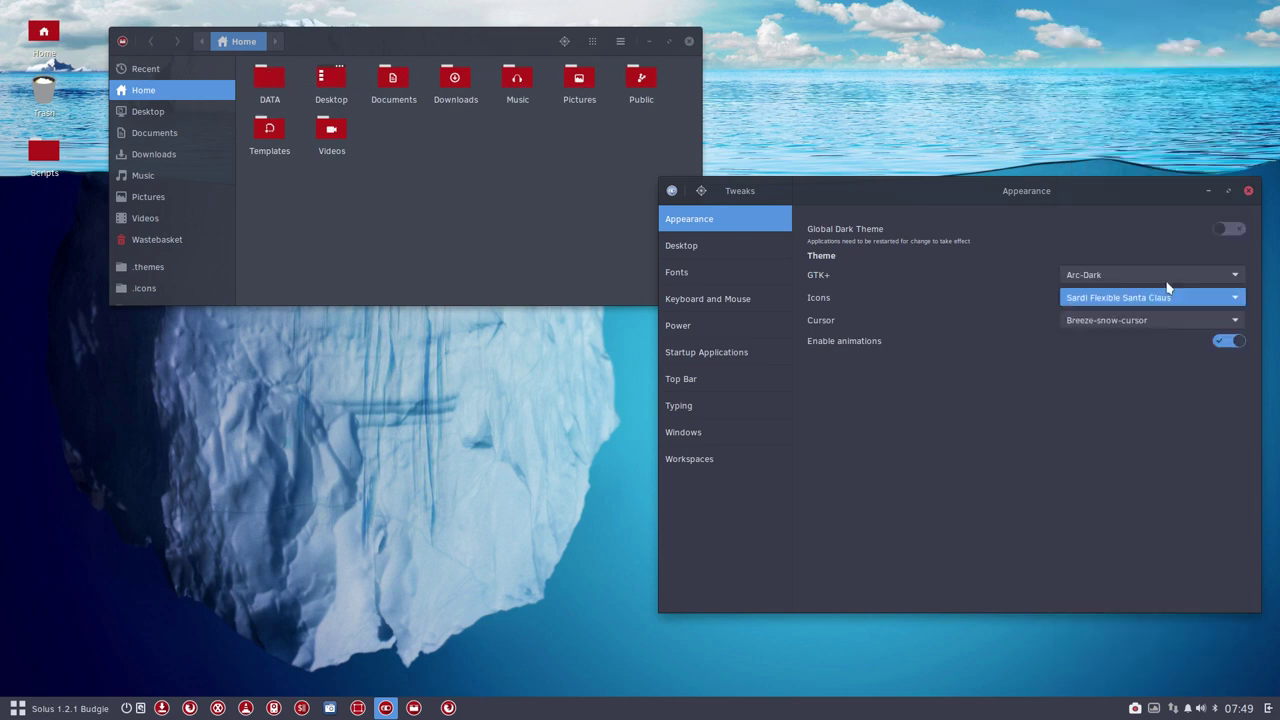
- Change the icon theme to Sardi Flexible Tron and check its icons in the application menu
click(1143, 298)
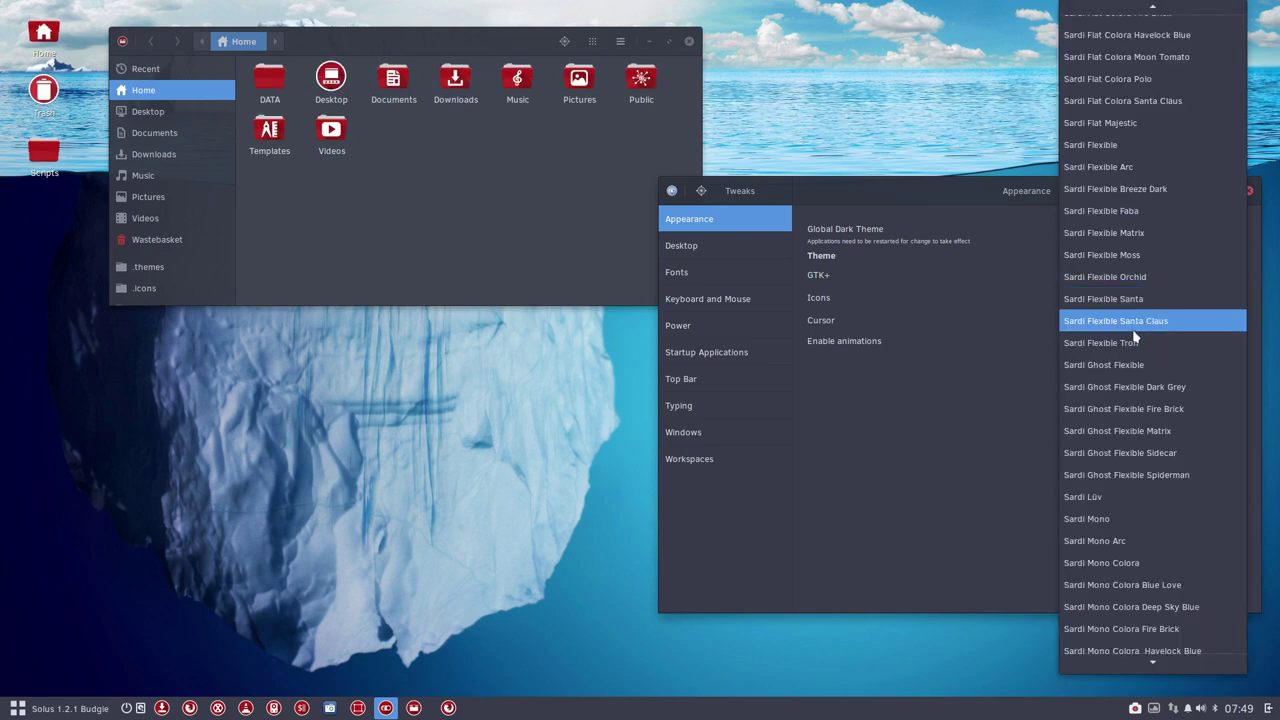
click(1133, 343)
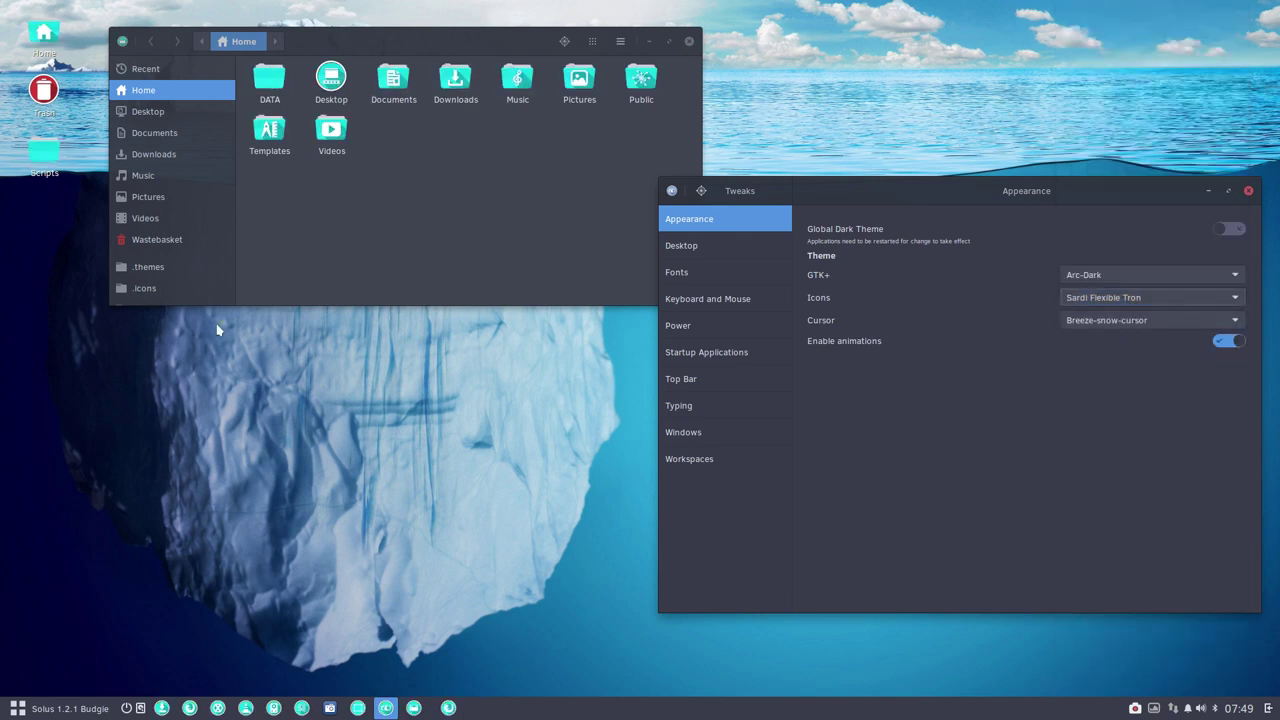
click(43, 709)
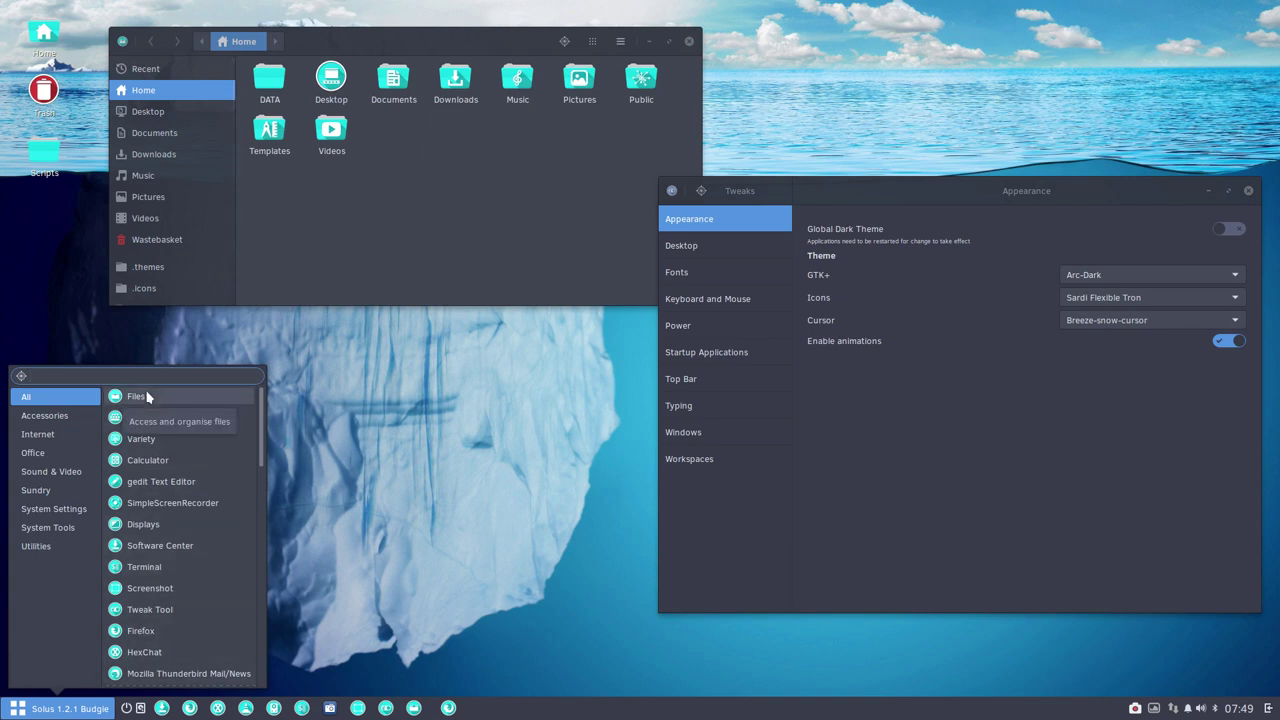
click(1157, 375)
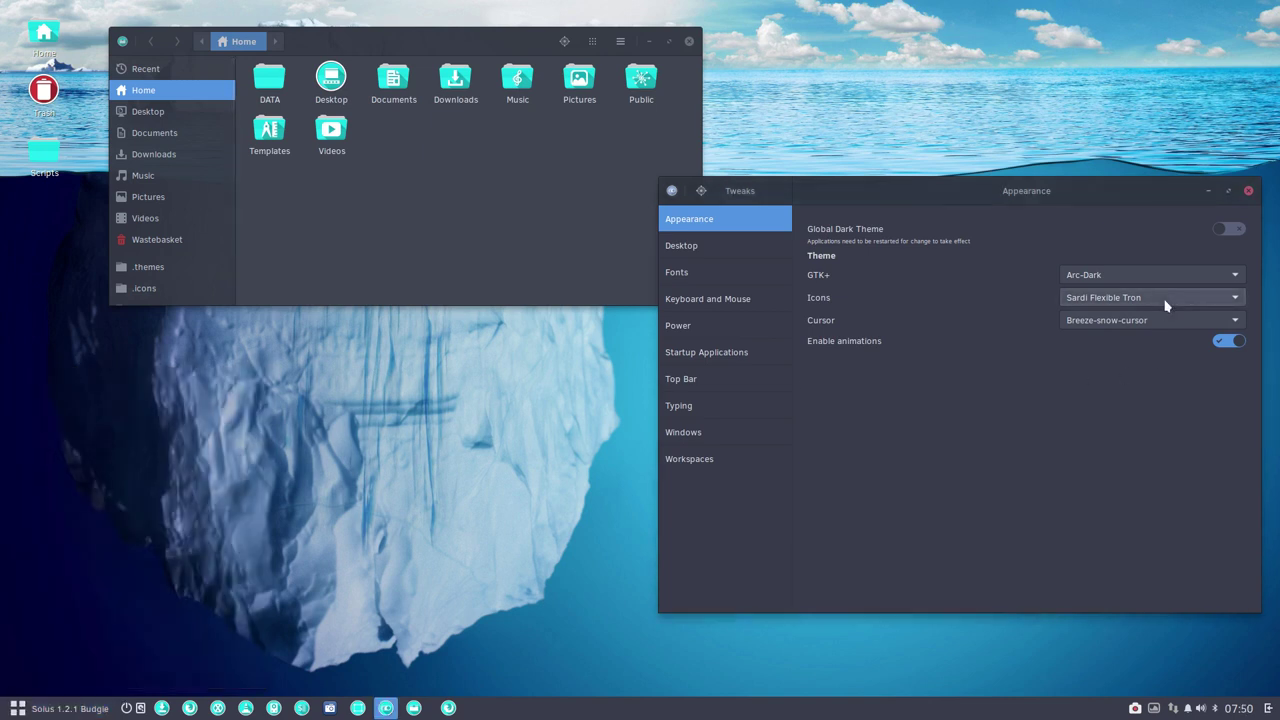
- Apply the Sardi Ghost Flexible icon theme and look through its icons across the full application menu
click(1165, 303)
click(1157, 320)
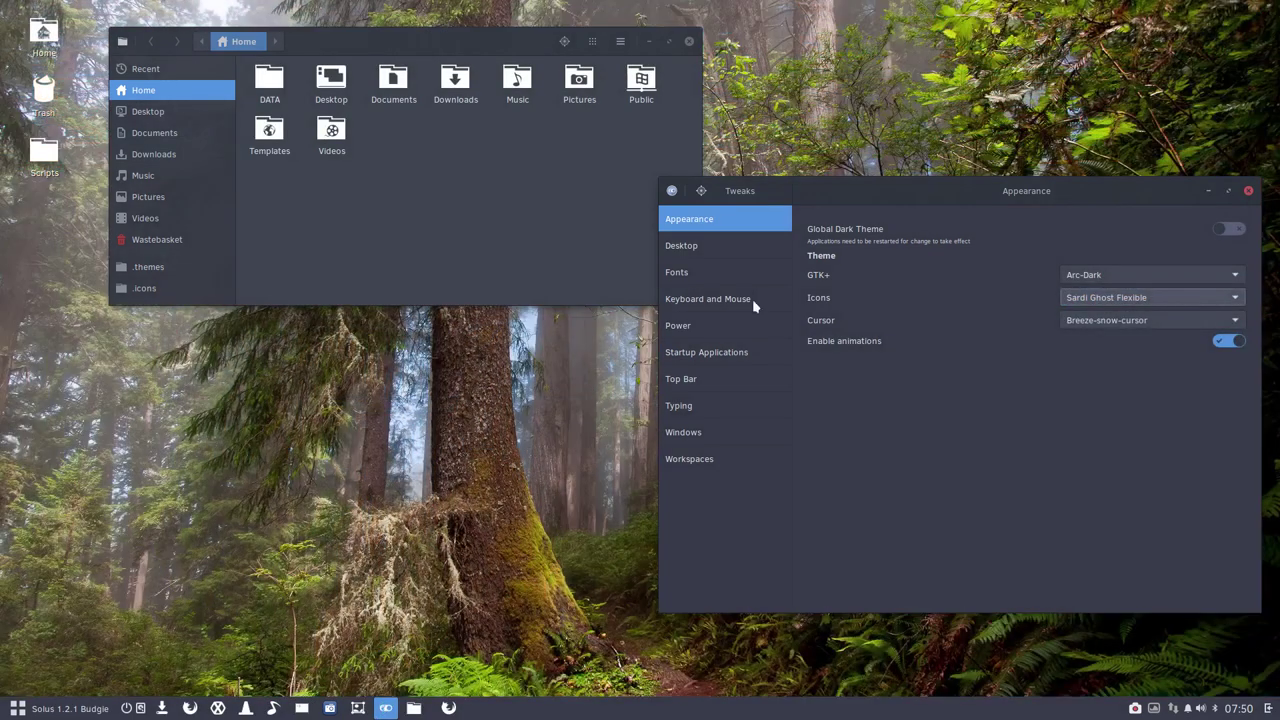
click(62, 708)
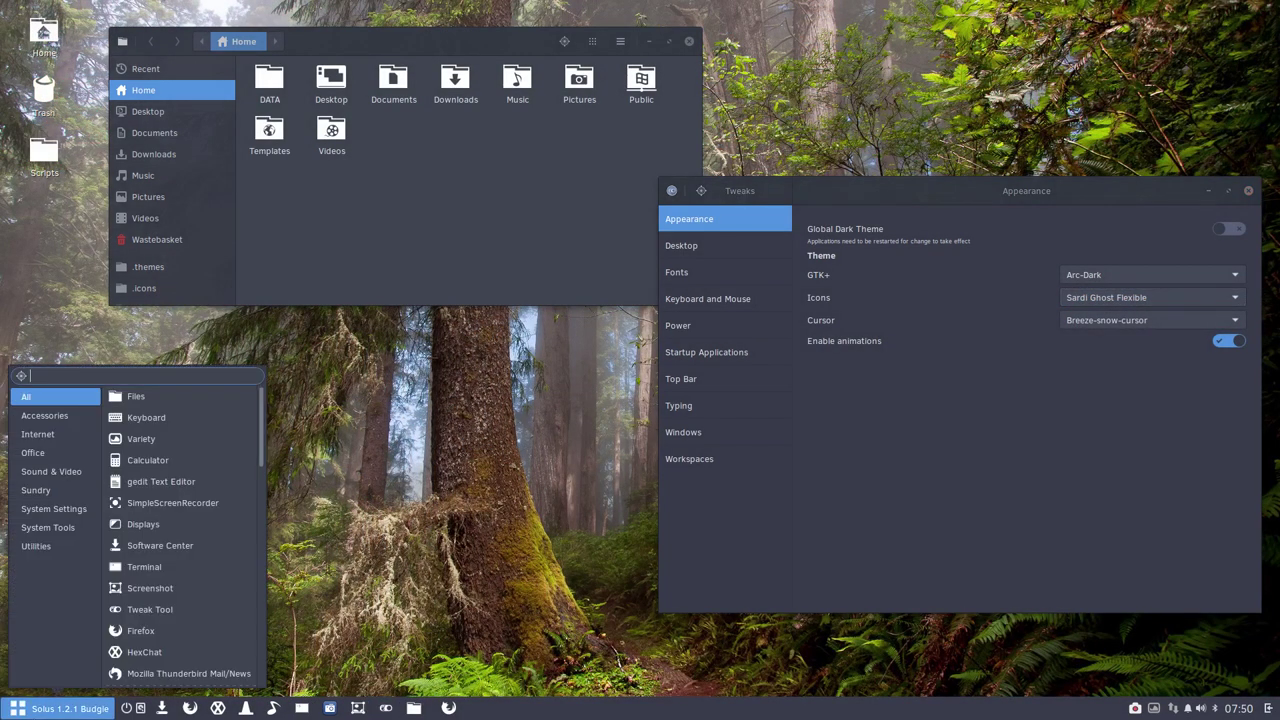
scroll(175, 532, down, 10)
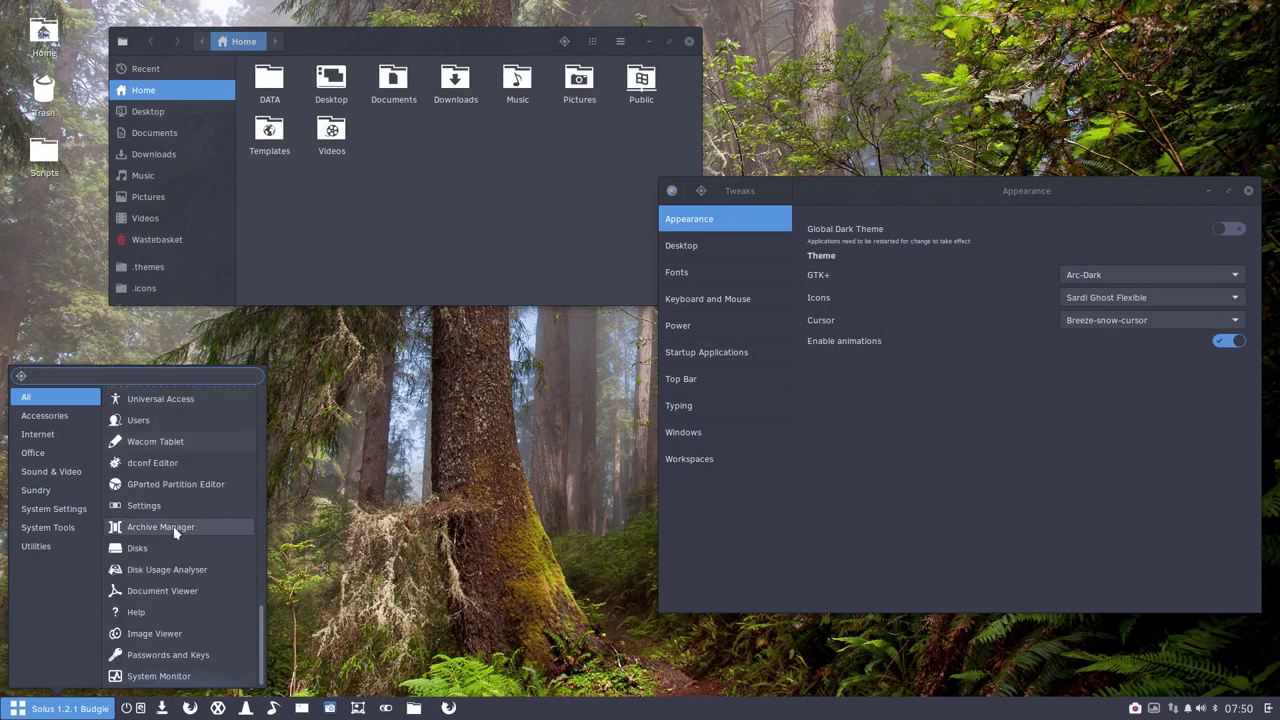
scroll(175, 532, up, 10)
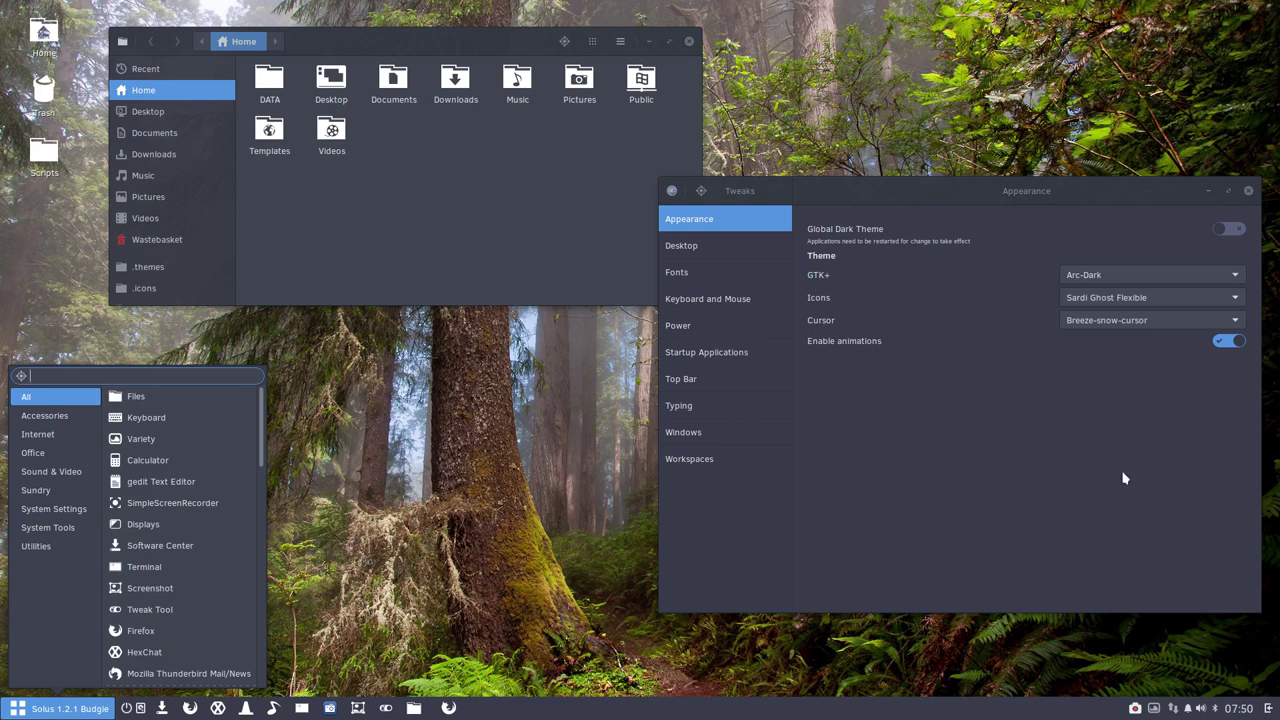
click(1135, 440)
- Set the icon theme to Sardi Ghost Flexible Dark Grey and inspect its icons in the application menu
click(1137, 307)
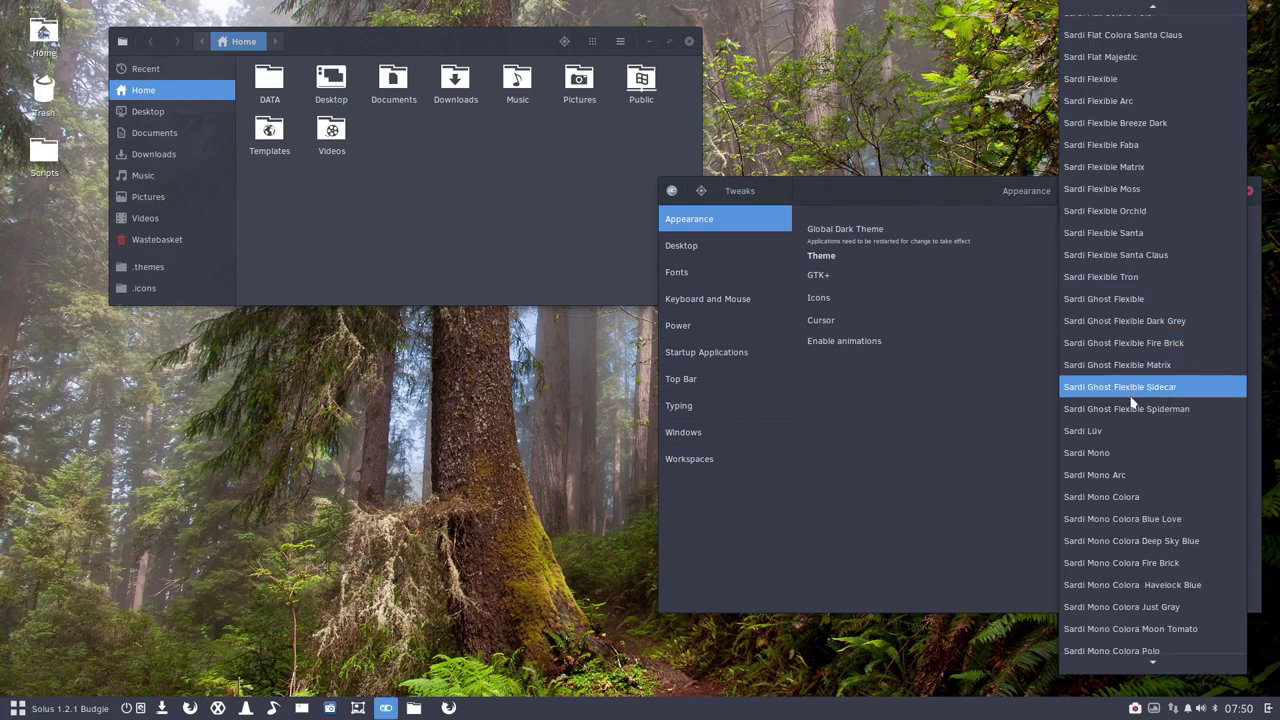
click(1152, 321)
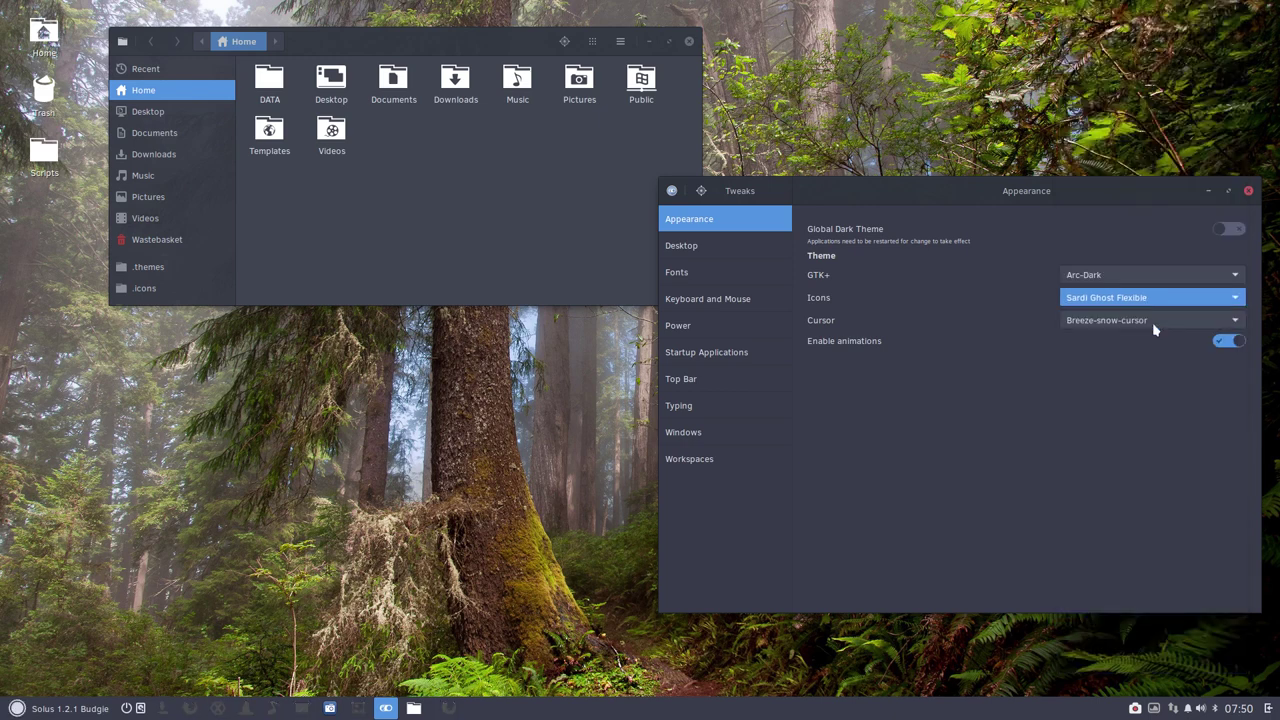
click(75, 712)
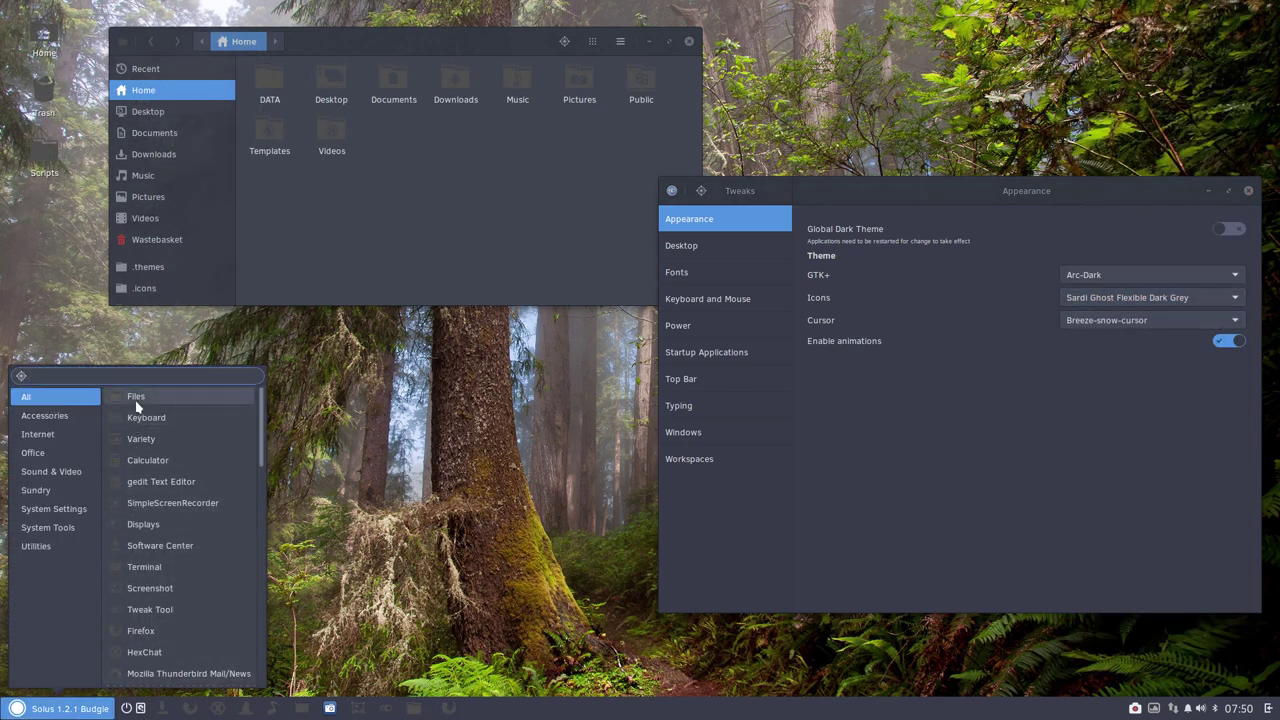
click(1127, 275)
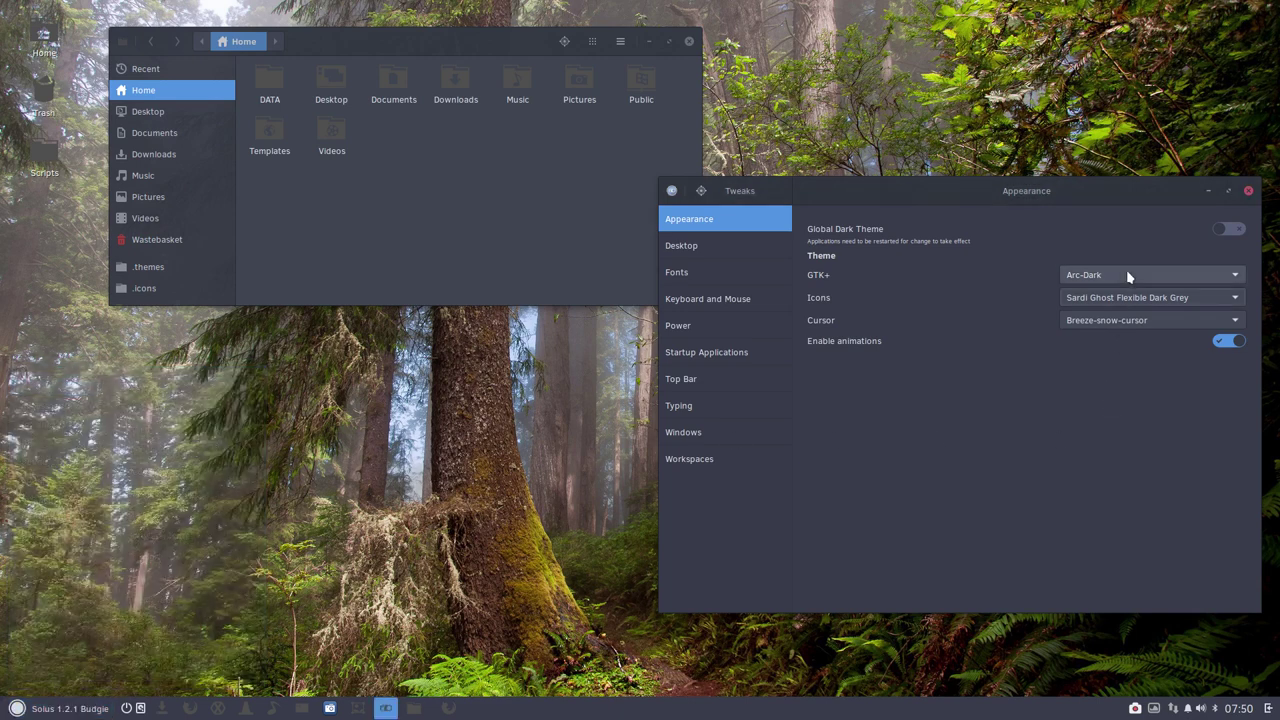
- Switch the GTK+ theme to Arc to view the dark grey icons in the application menu, and restore Arc-Dark
click(1127, 275)
click(1126, 256)
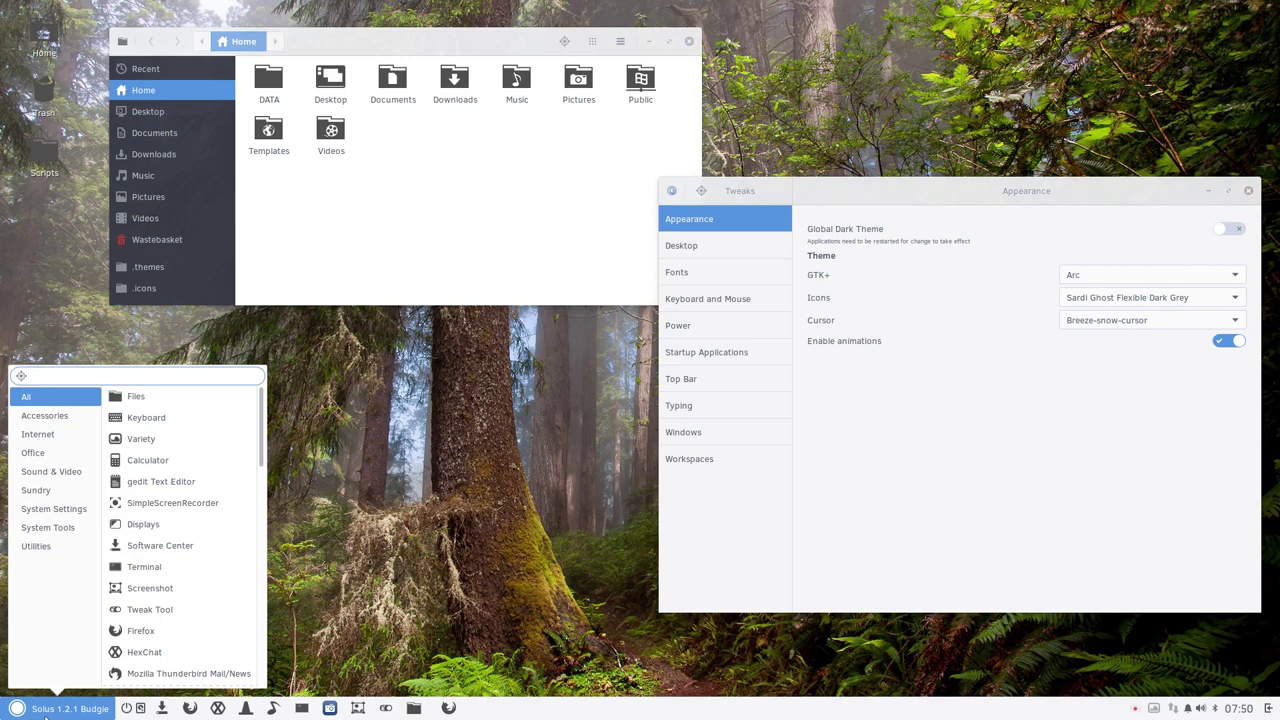
click(1100, 277)
click(1100, 277)
click(1103, 298)
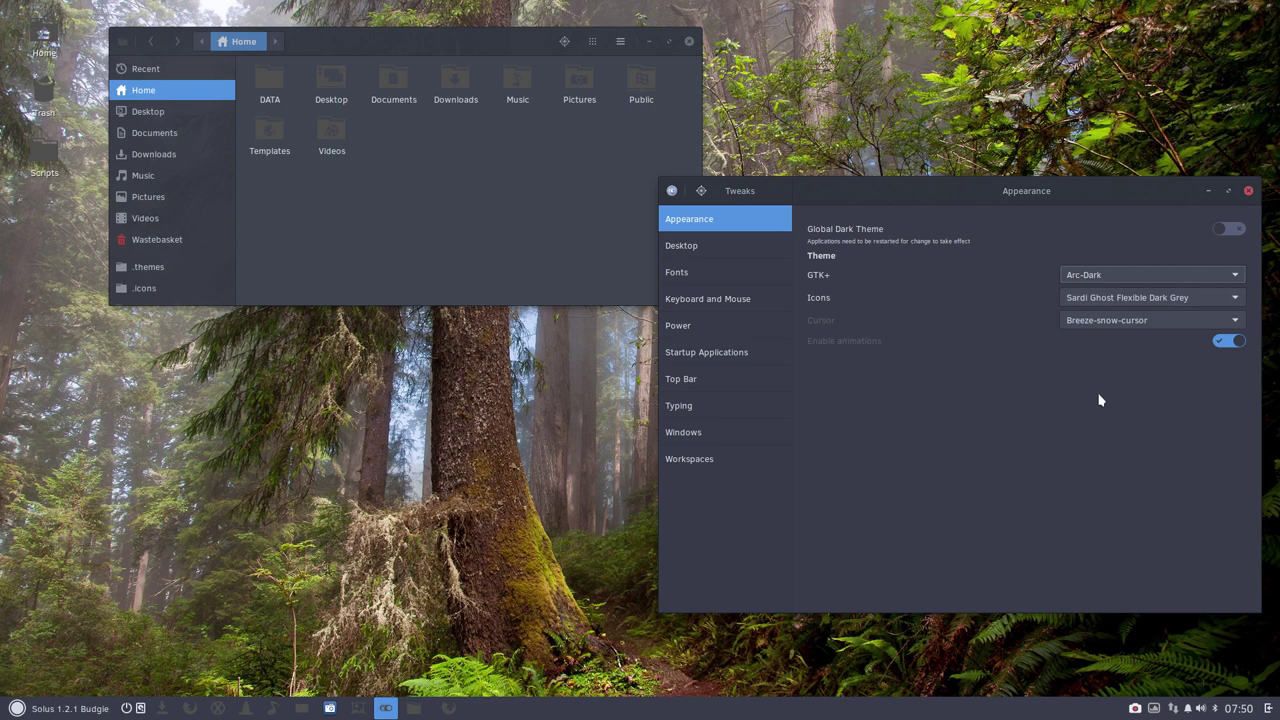
- Switch the icon theme to Sardi Ghost Flexible Fire Brick, followed by Sardi Ghost Flexible Matrix, and check the application menu icons
click(1146, 298)
click(1146, 320)
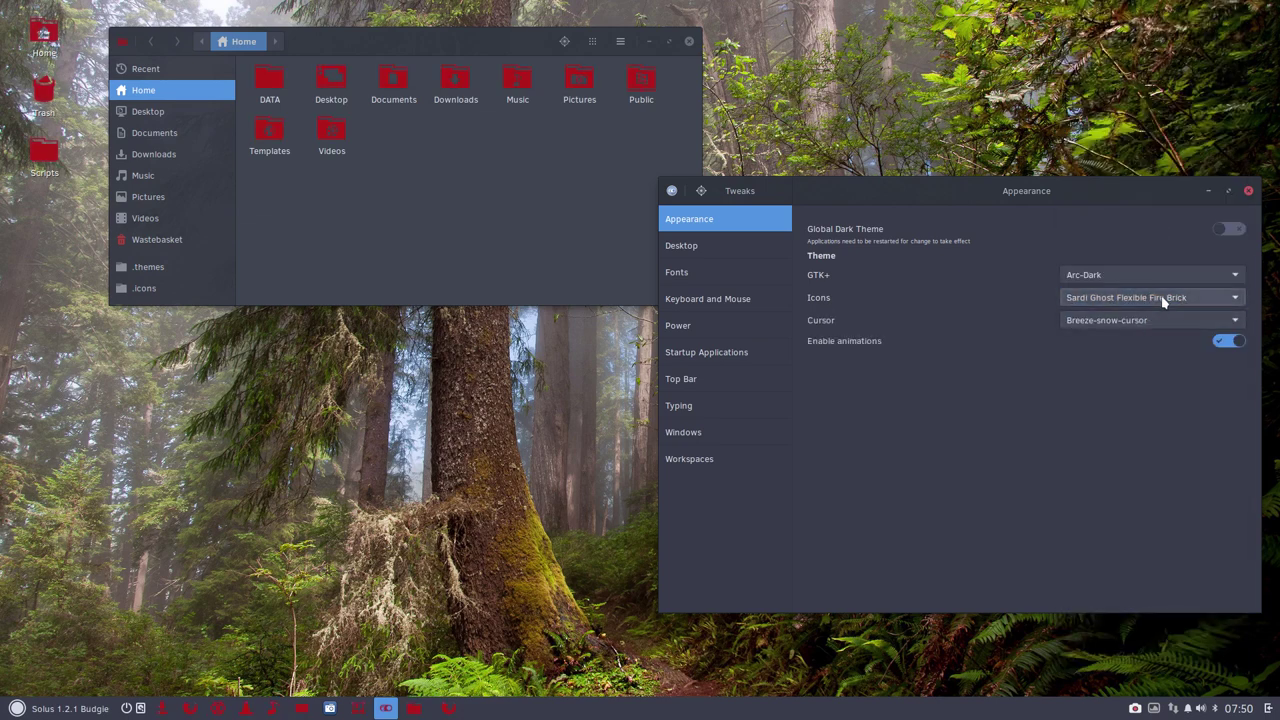
click(1160, 298)
click(1157, 321)
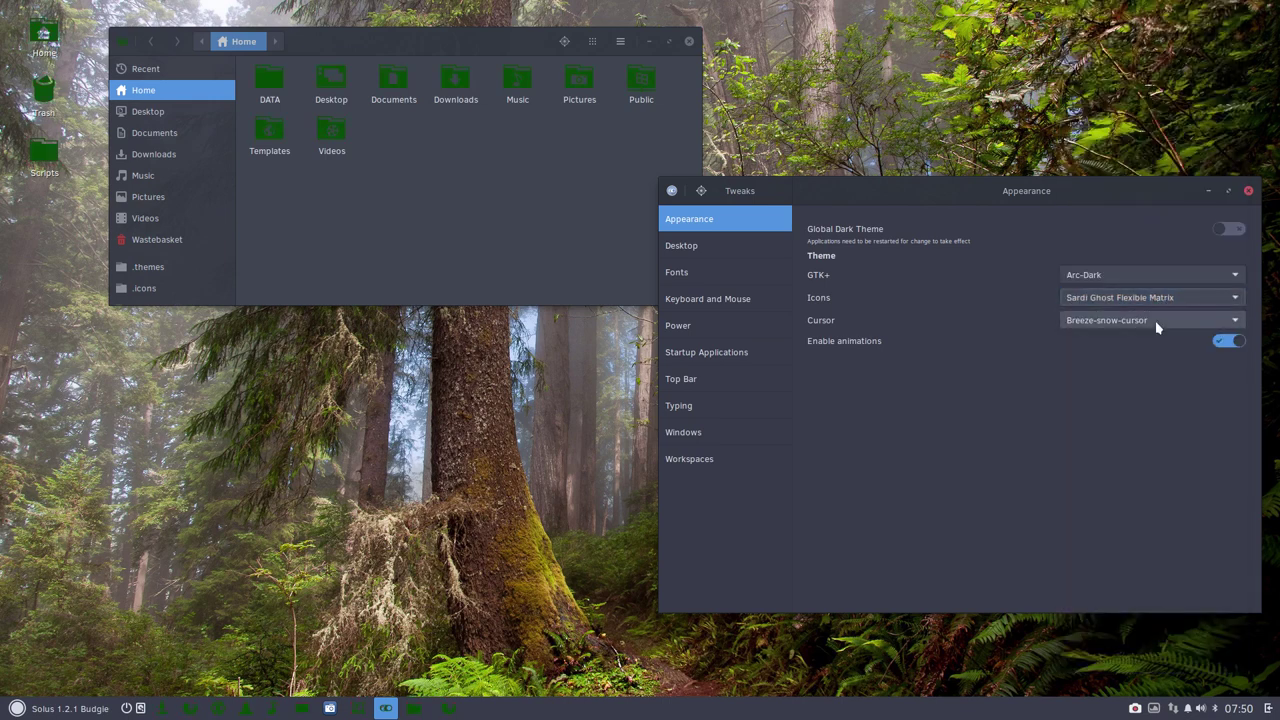
click(30, 706)
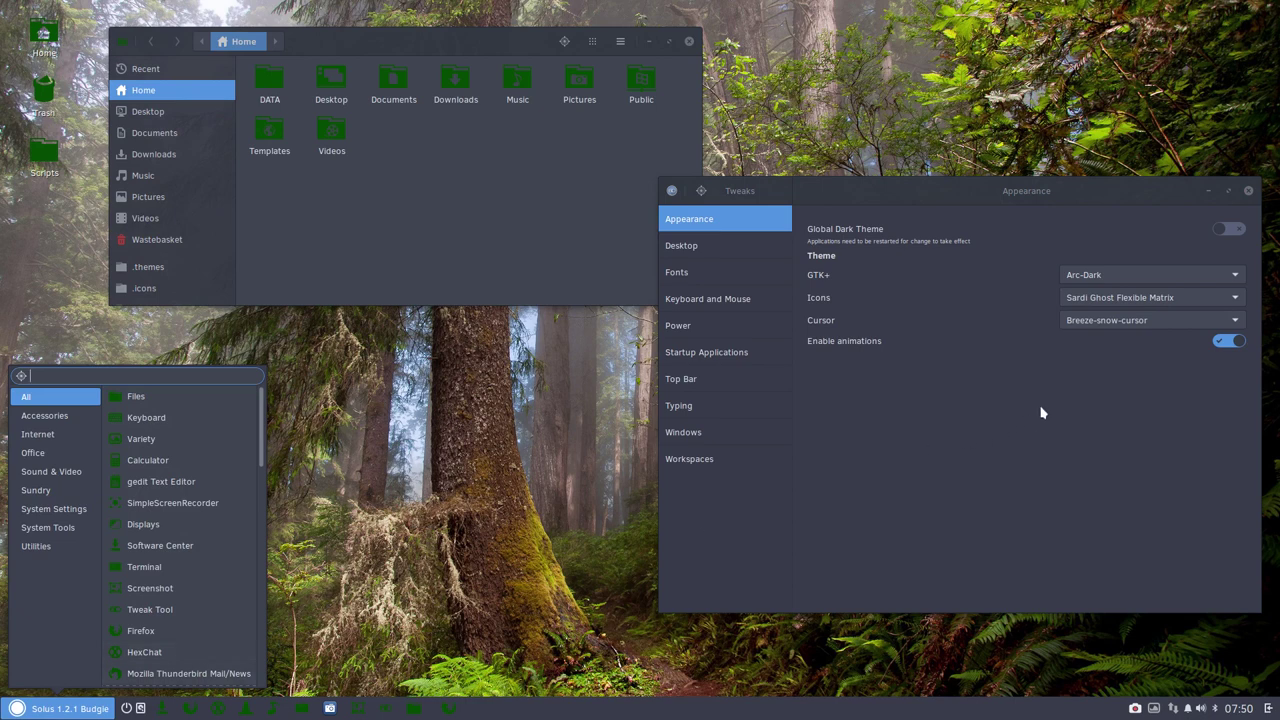
click(1100, 322)
- Switch the icon theme to Sardi Ghost Flexible Sidecar, followed by Sardi Ghost Flexible Spiderman
click(1110, 300)
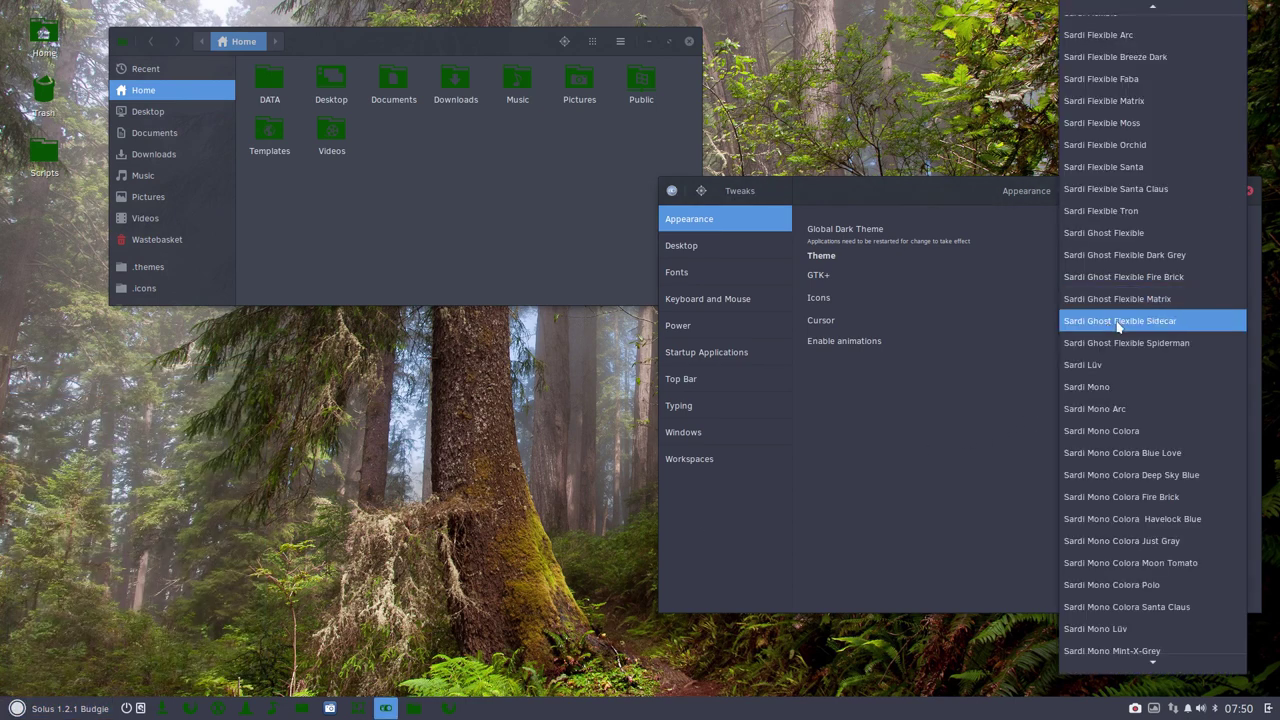
click(1118, 322)
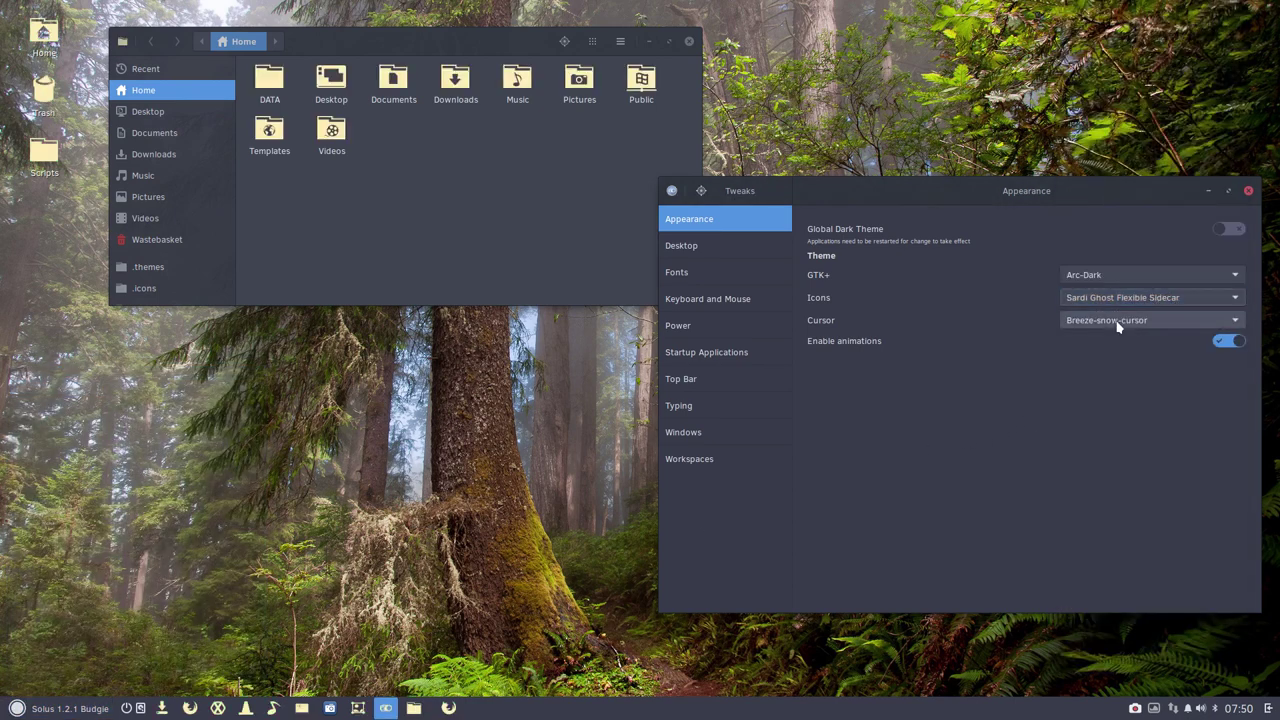
click(1124, 302)
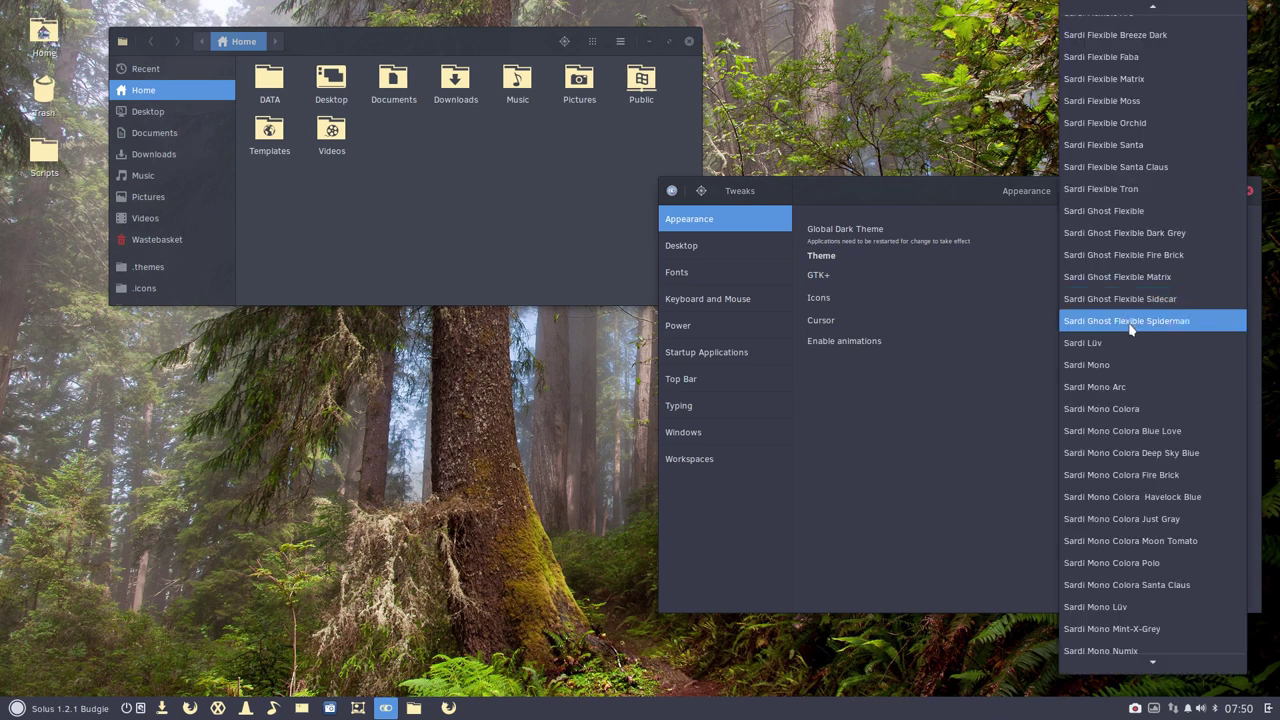
click(1129, 321)
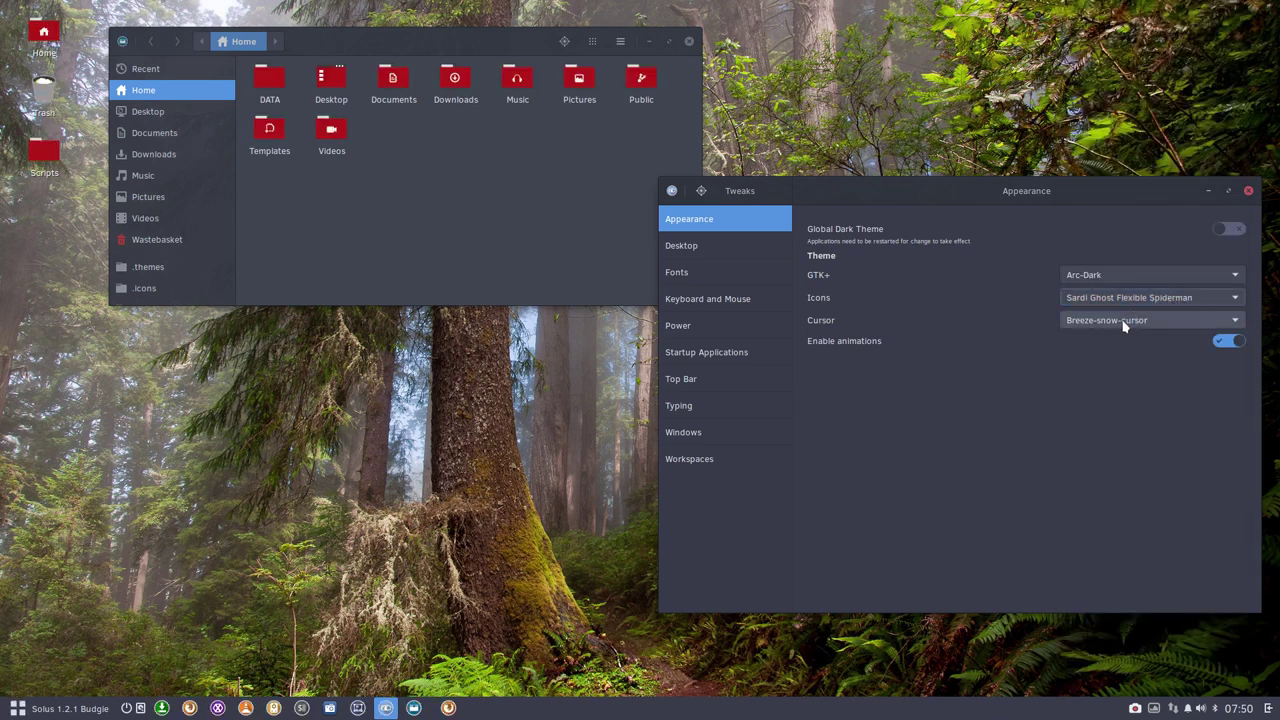
- Apply the Sardi Lüv icon theme and check its icons in the Home folder window and the application menu
click(1132, 302)
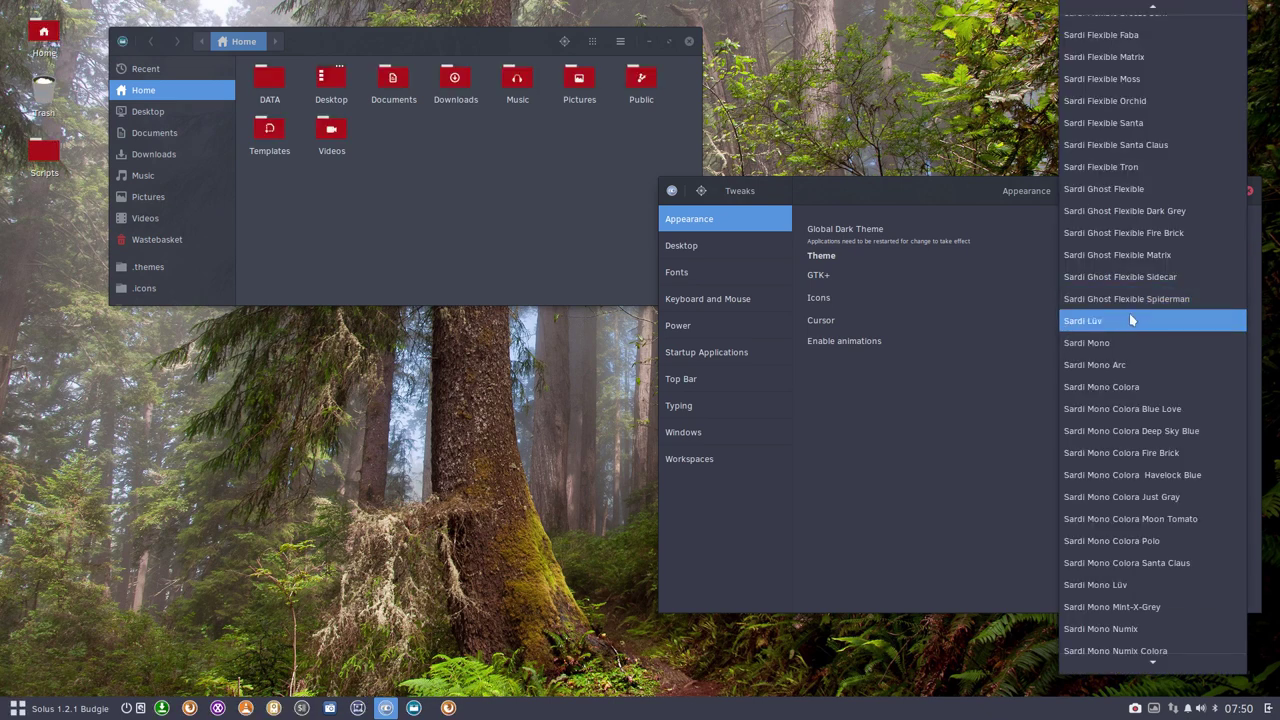
click(1130, 321)
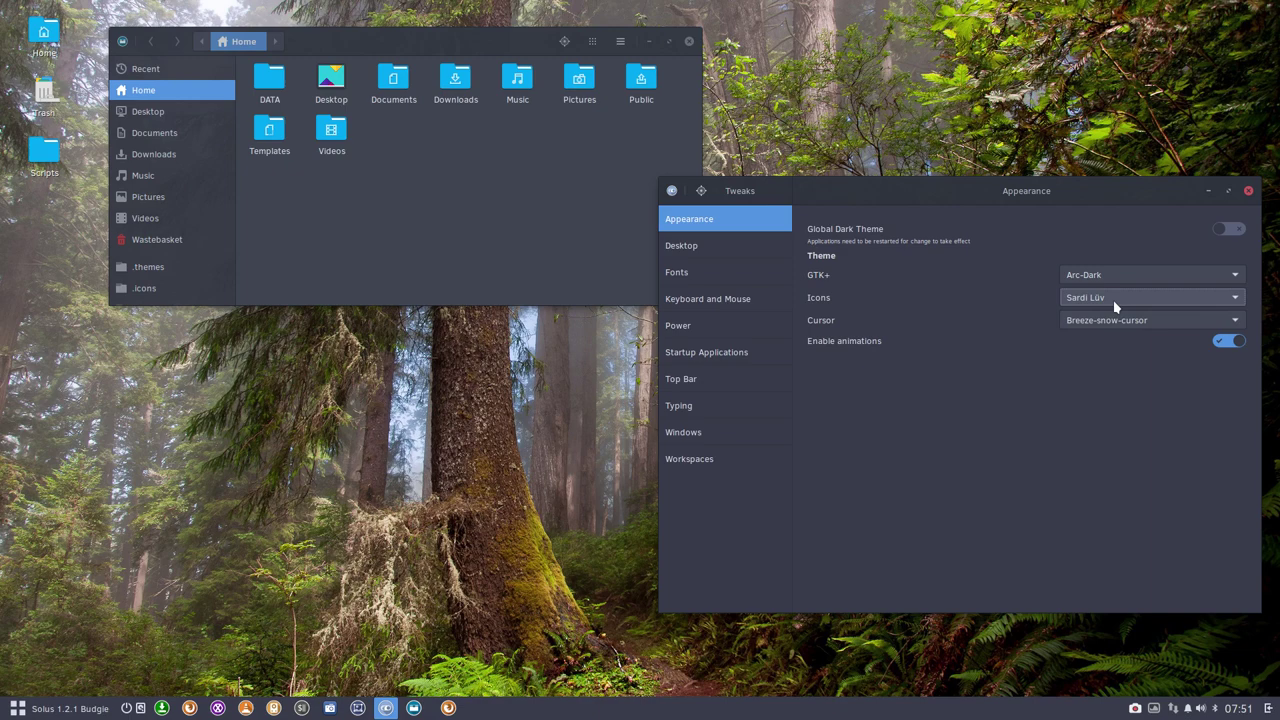
click(491, 205)
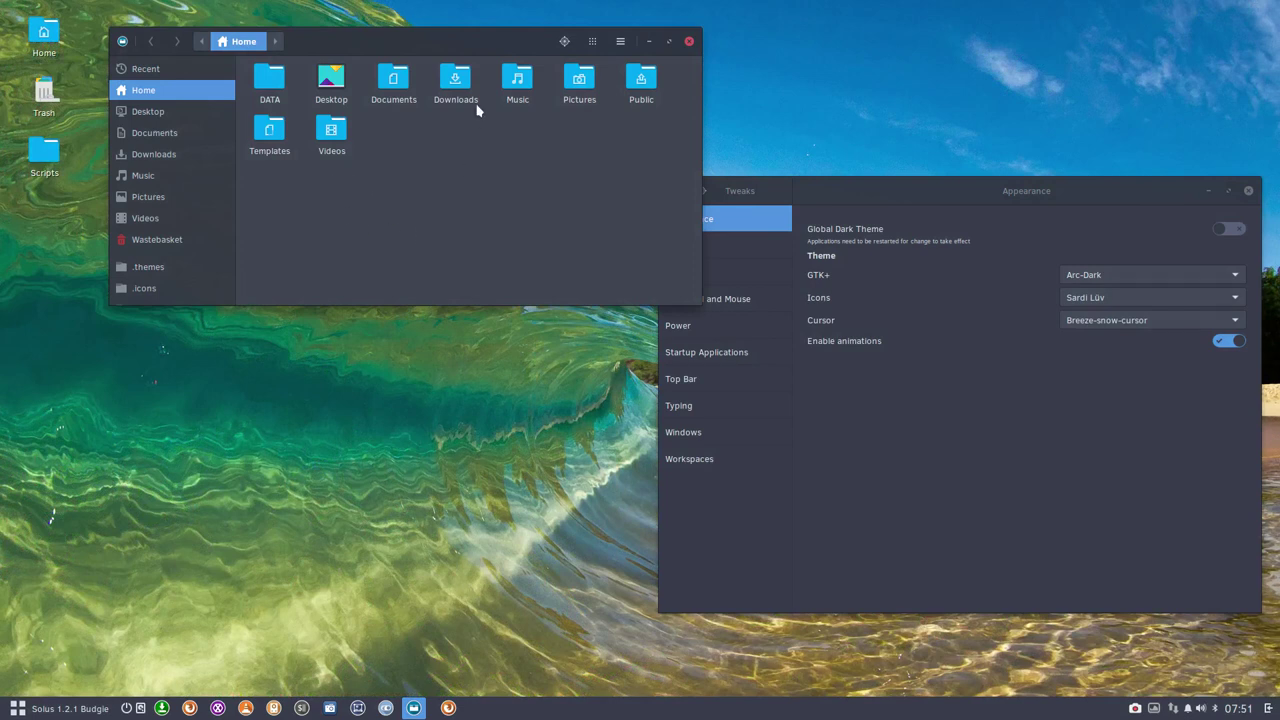
click(63, 713)
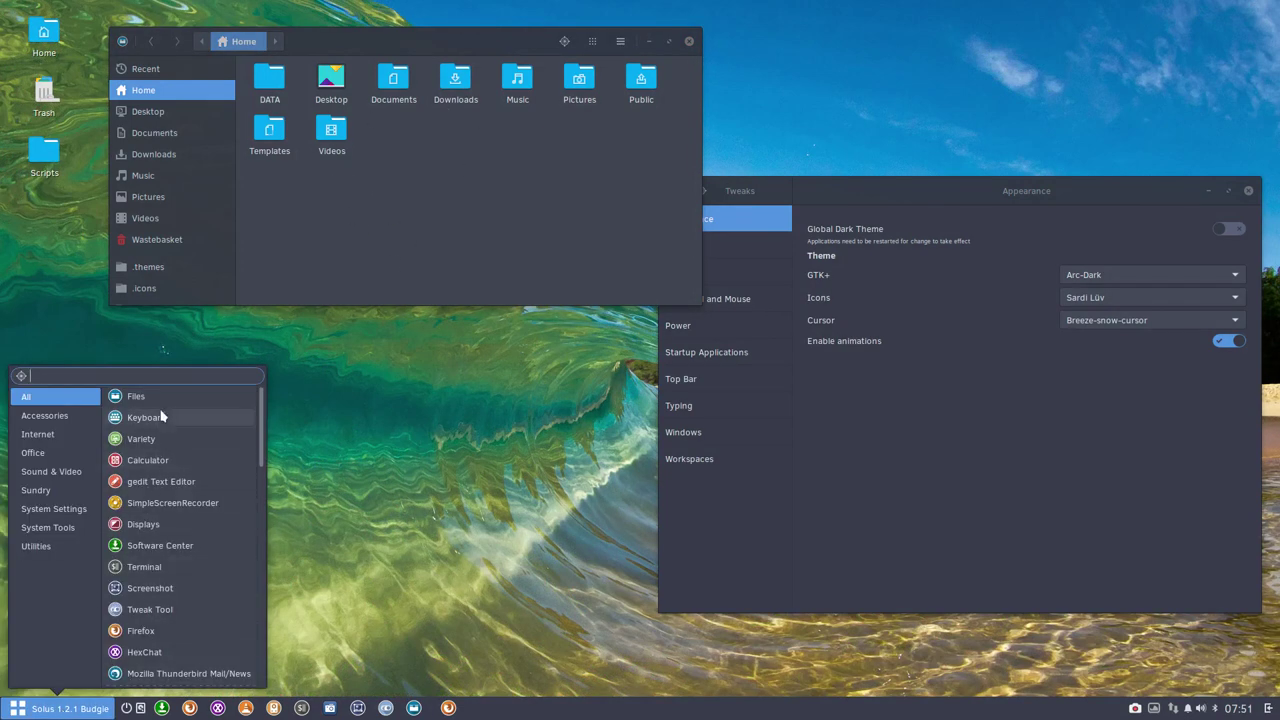
- Switch the icon theme to Sardi Mono, followed by Sardi Mono Arc
click(1135, 306)
click(1134, 303)
key(Escape)
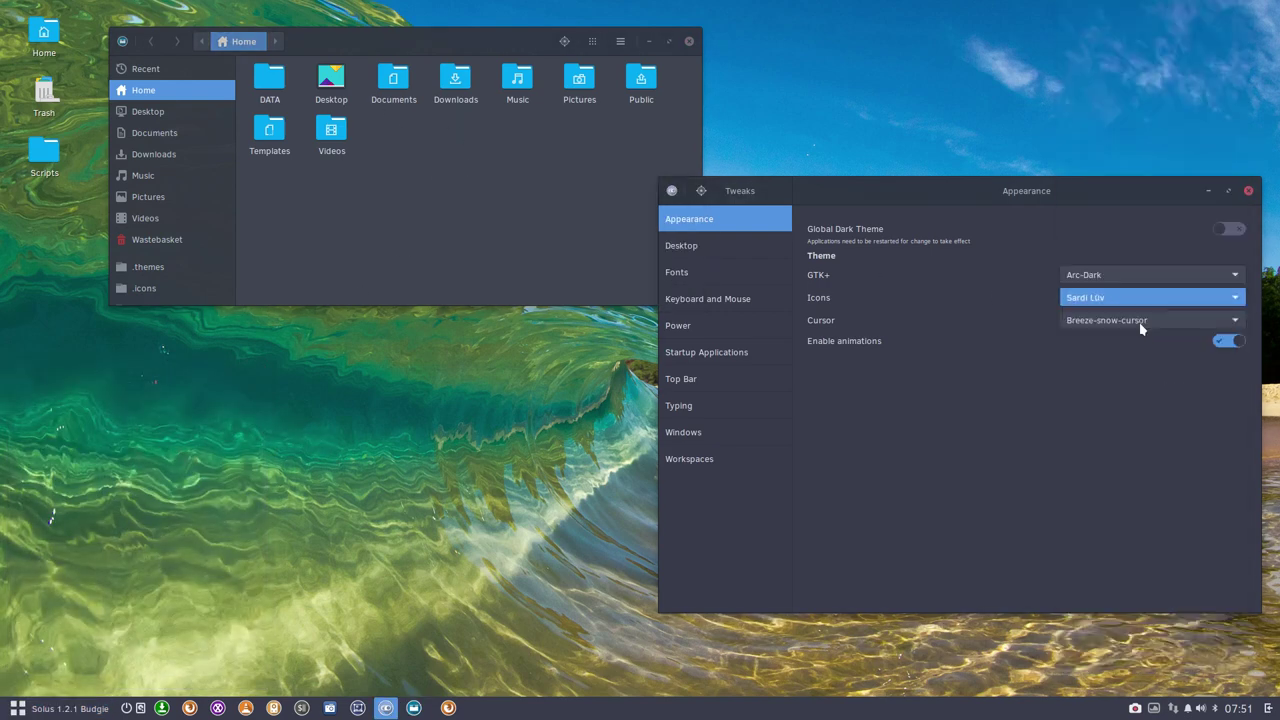
key(Down)
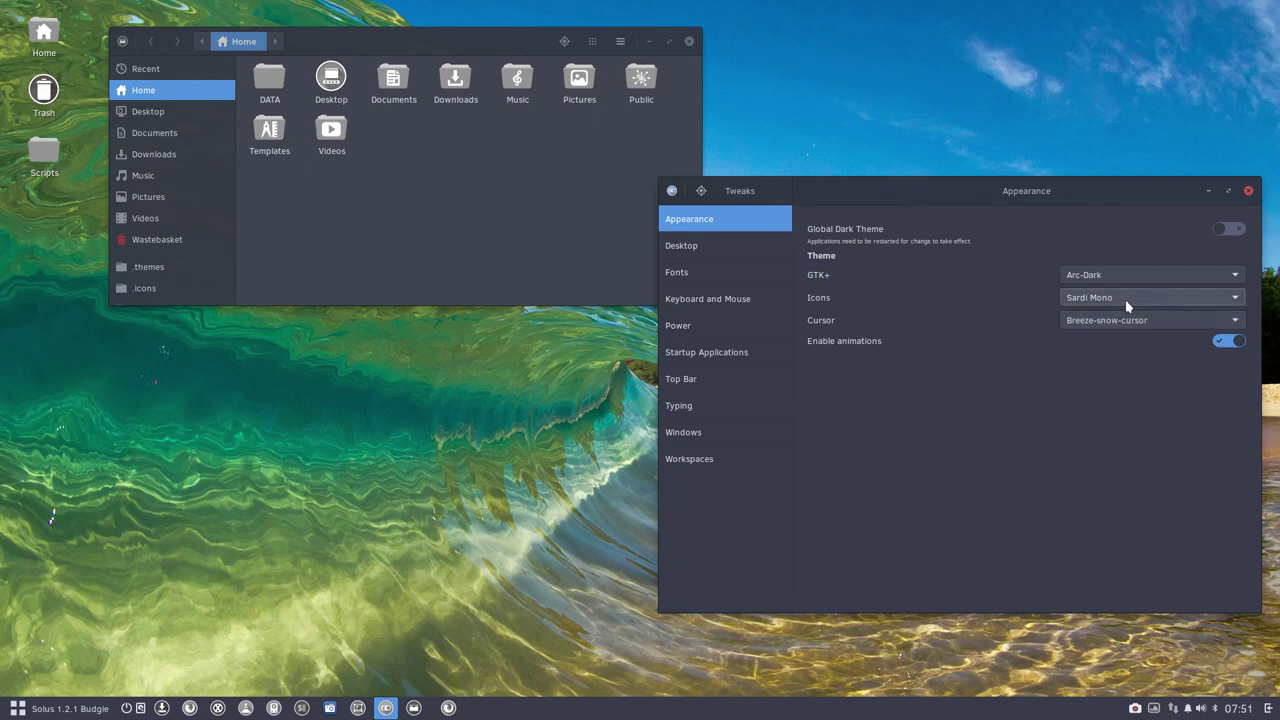
click(1125, 299)
click(1121, 324)
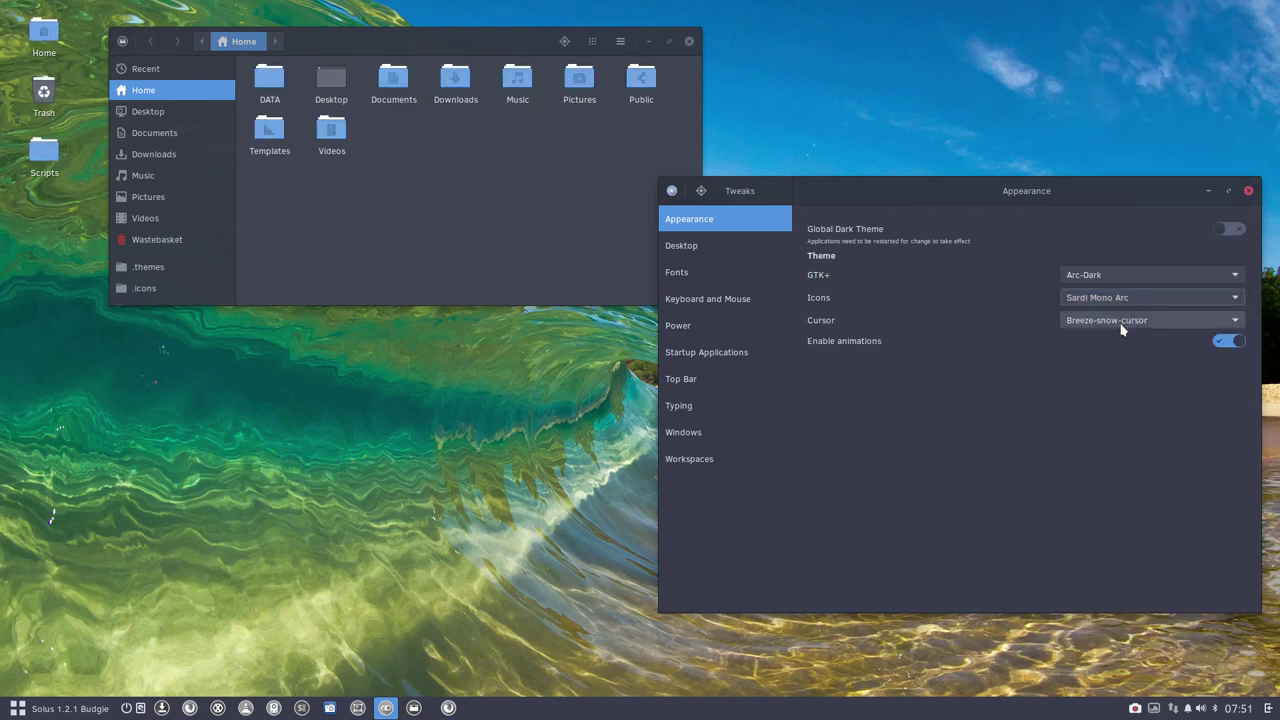
- Preview the Sardi Mono Colora icon theme and apply Sardi Mono Colora Blue Love after it
click(1146, 300)
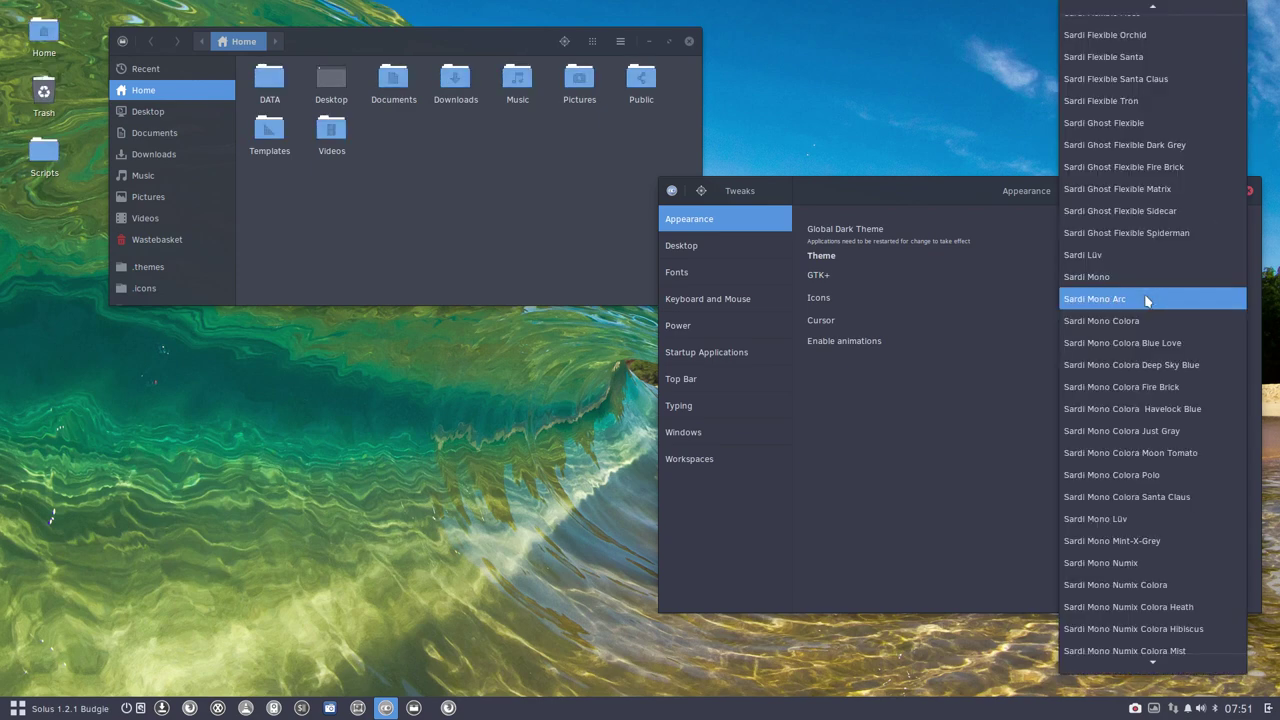
click(1142, 322)
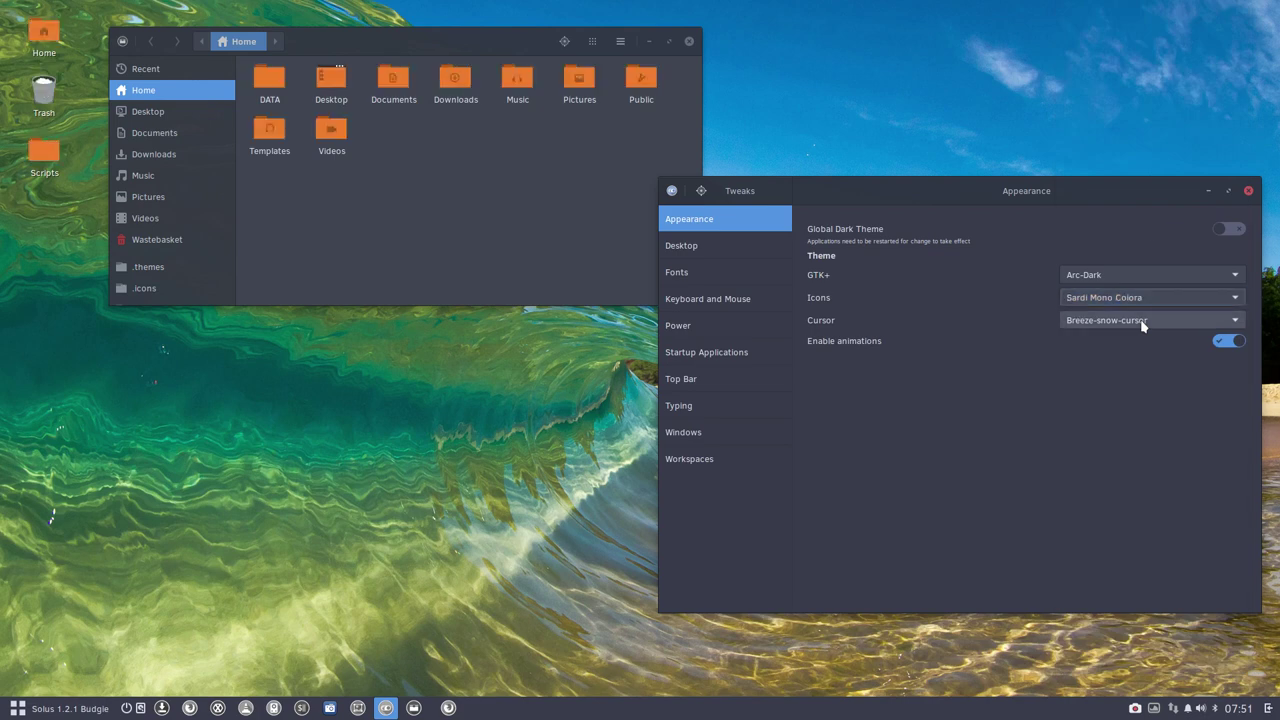
click(1142, 298)
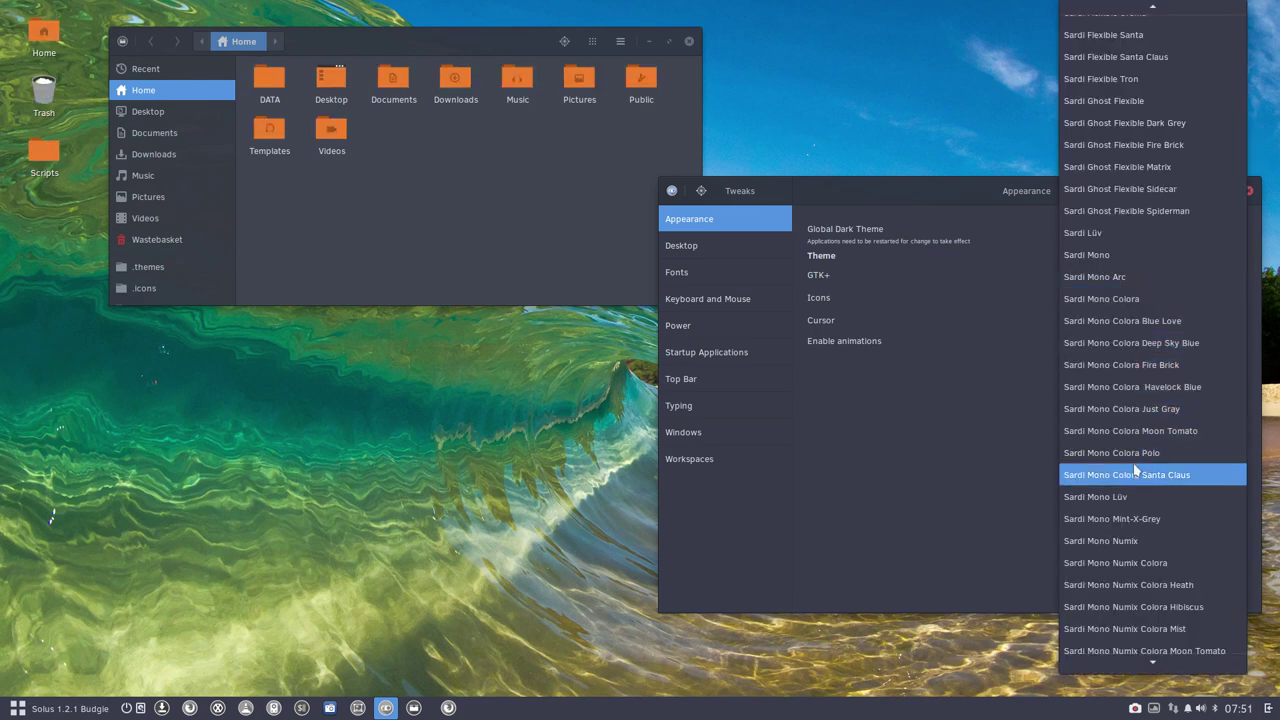
key(Escape)
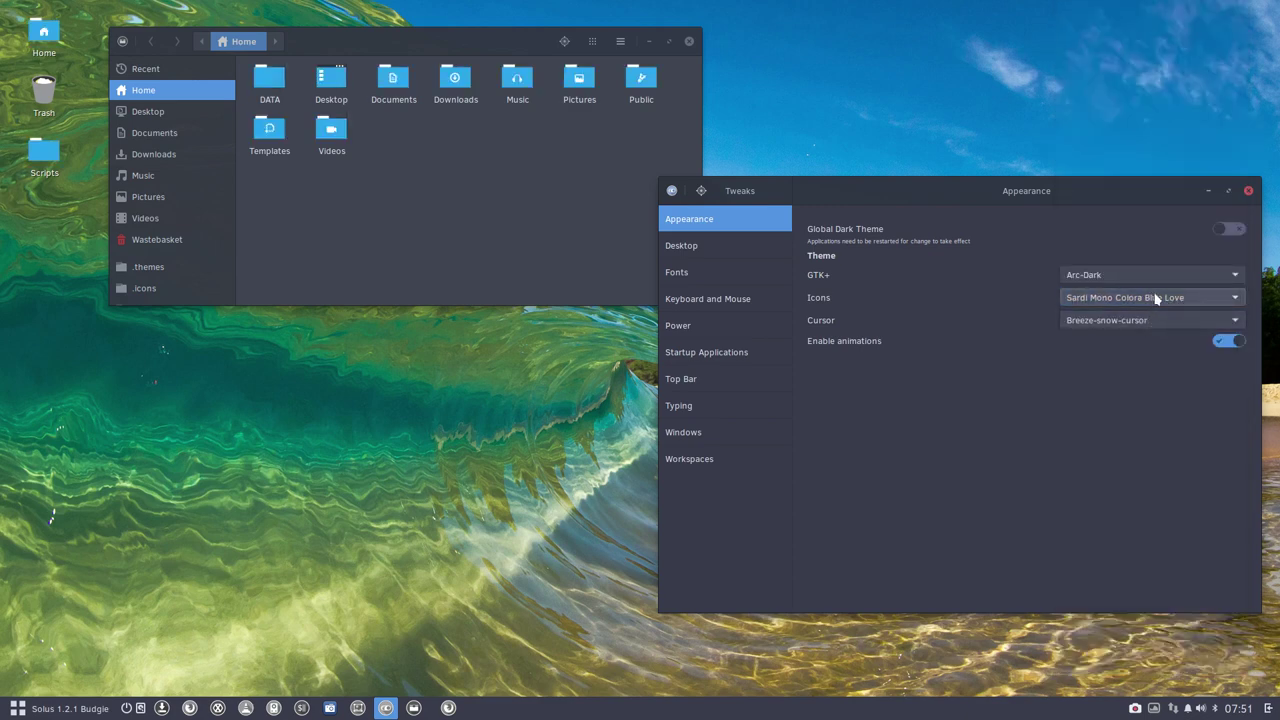
- Return to the Sardi Lüv icon theme to compare its folders, and reapply Sardi Mono Colora Blue Love
click(1155, 298)
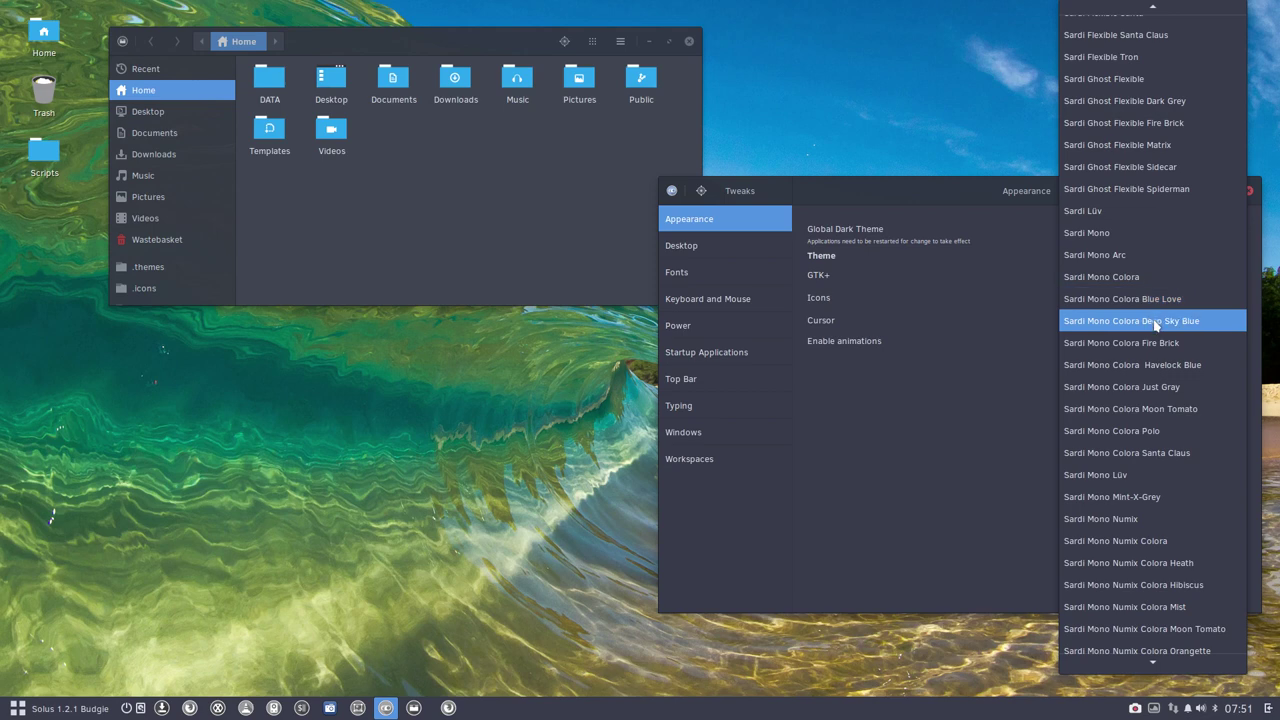
click(1131, 213)
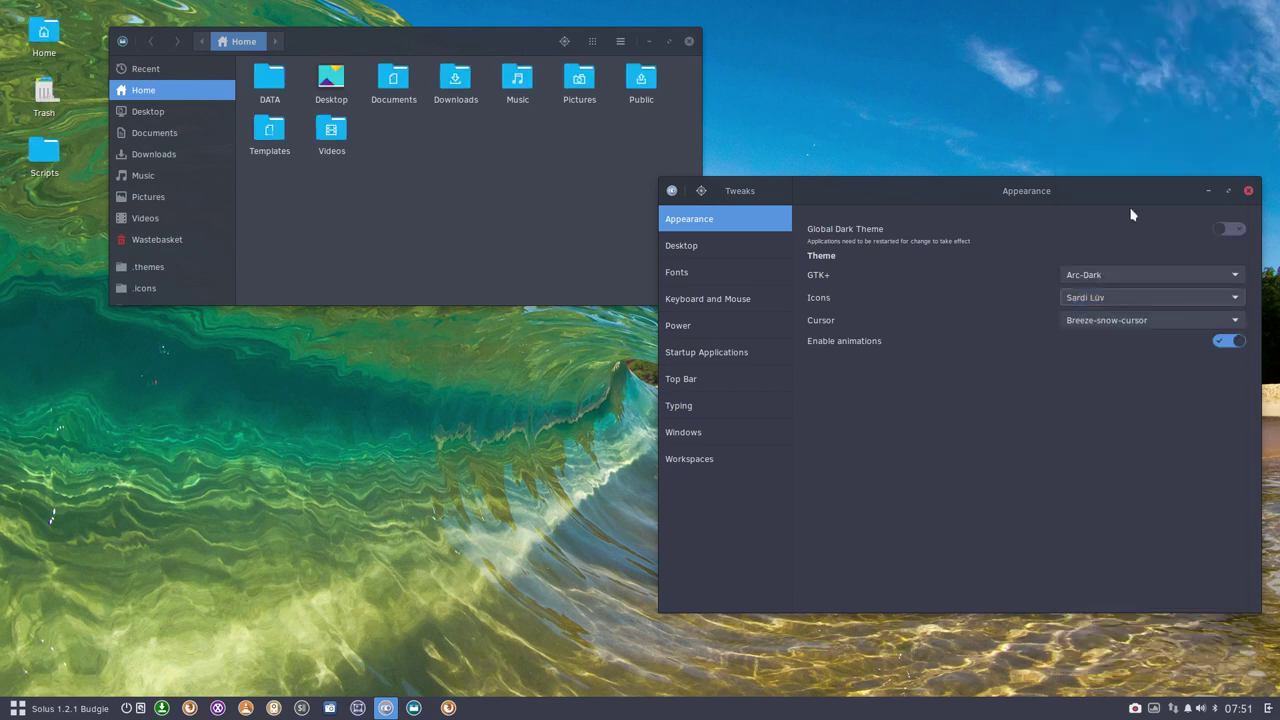
click(1119, 298)
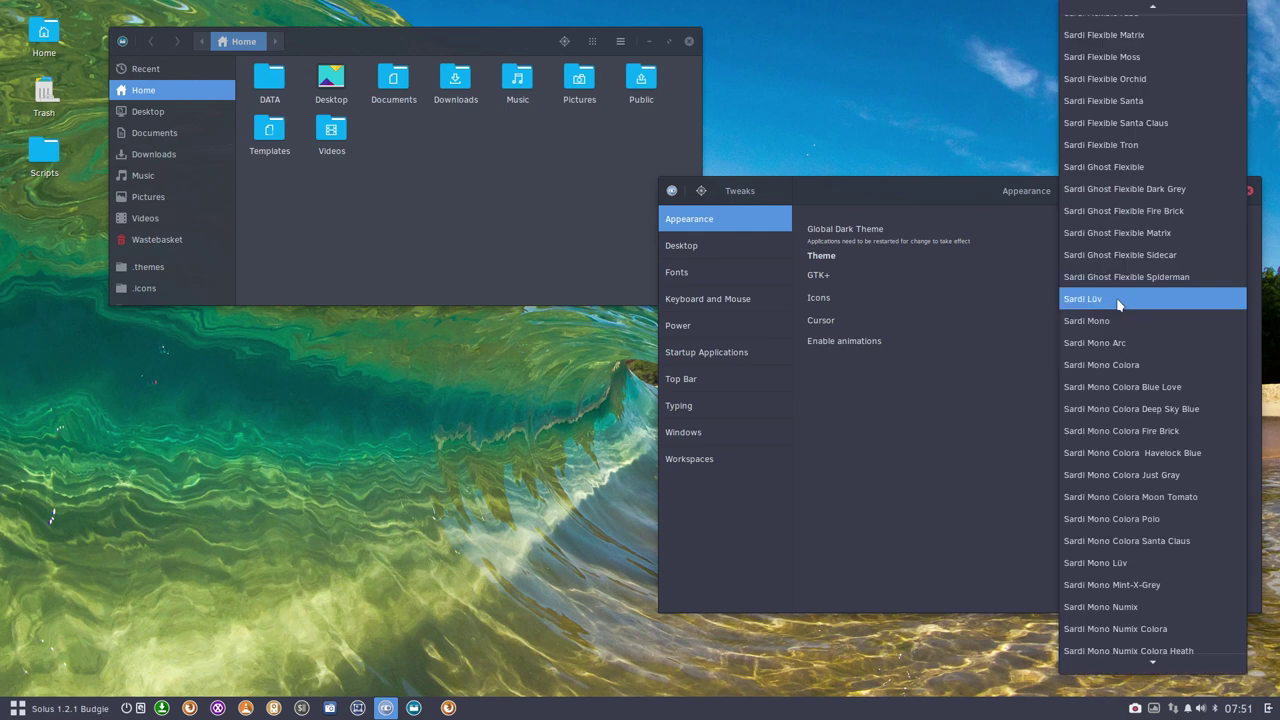
click(1151, 390)
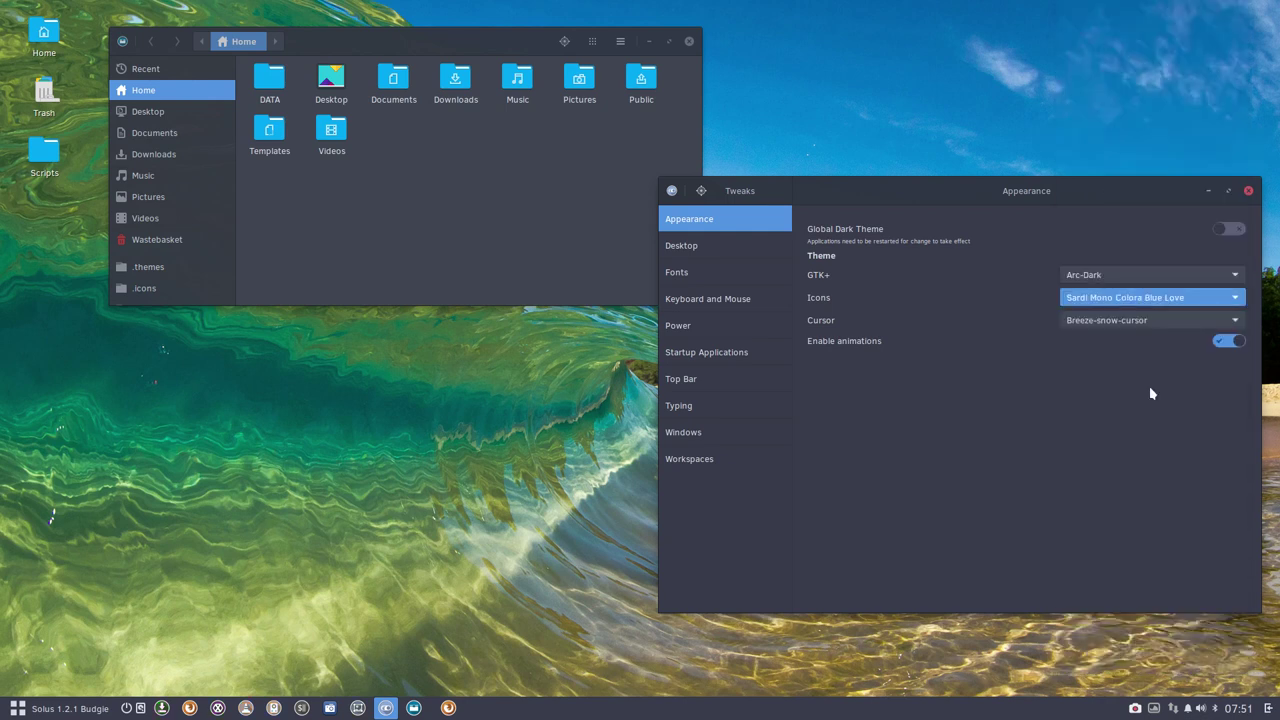
- Switch the icon theme to Sardi Mono Colora Deep Sky Blue, followed by Sardi Mono Colora Fire Brick
click(1166, 298)
click(1165, 321)
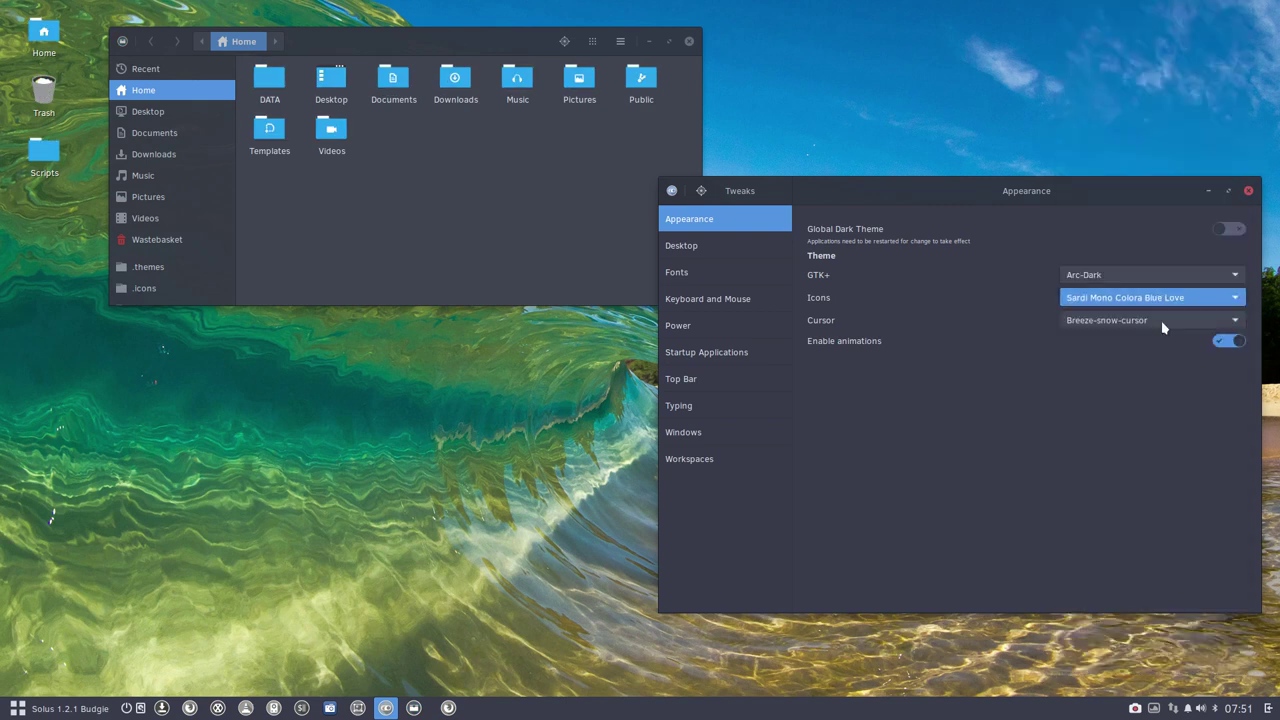
click(1164, 299)
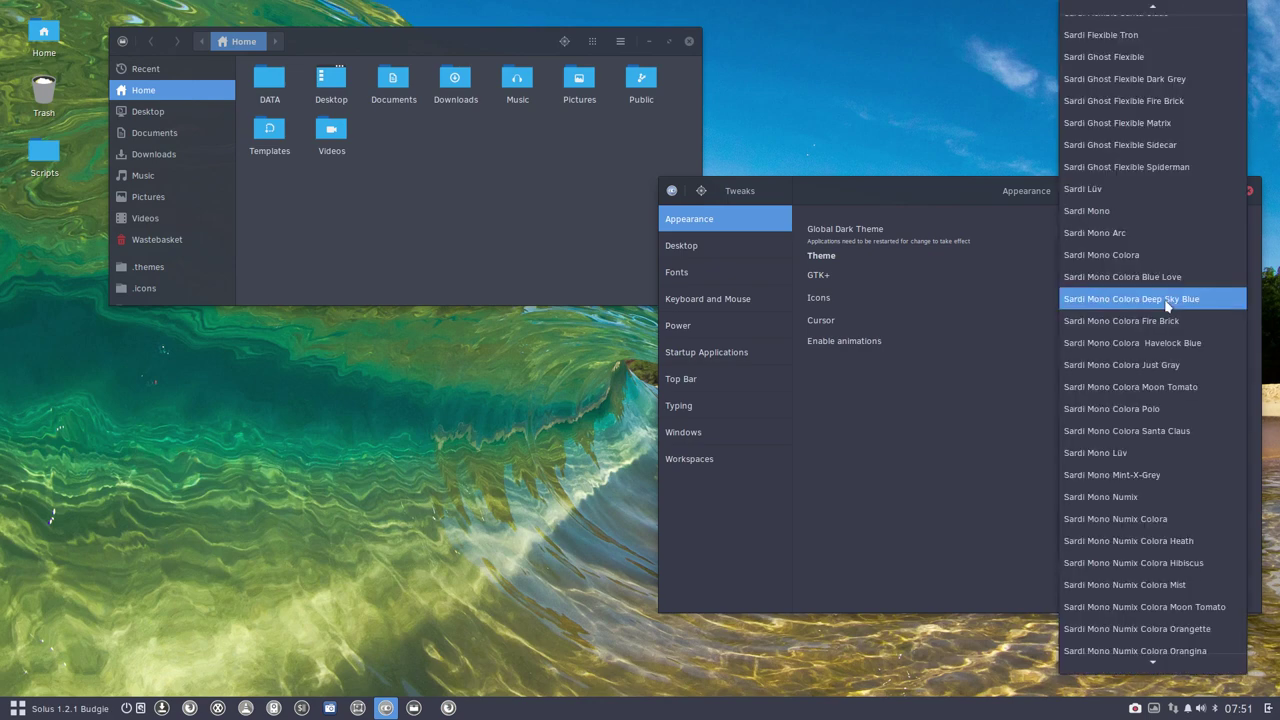
click(1165, 320)
- Switch the icon theme to Sardi Mono Colora Havelock Blue, followed by Sardi Mono Colora Just Gray
click(1171, 300)
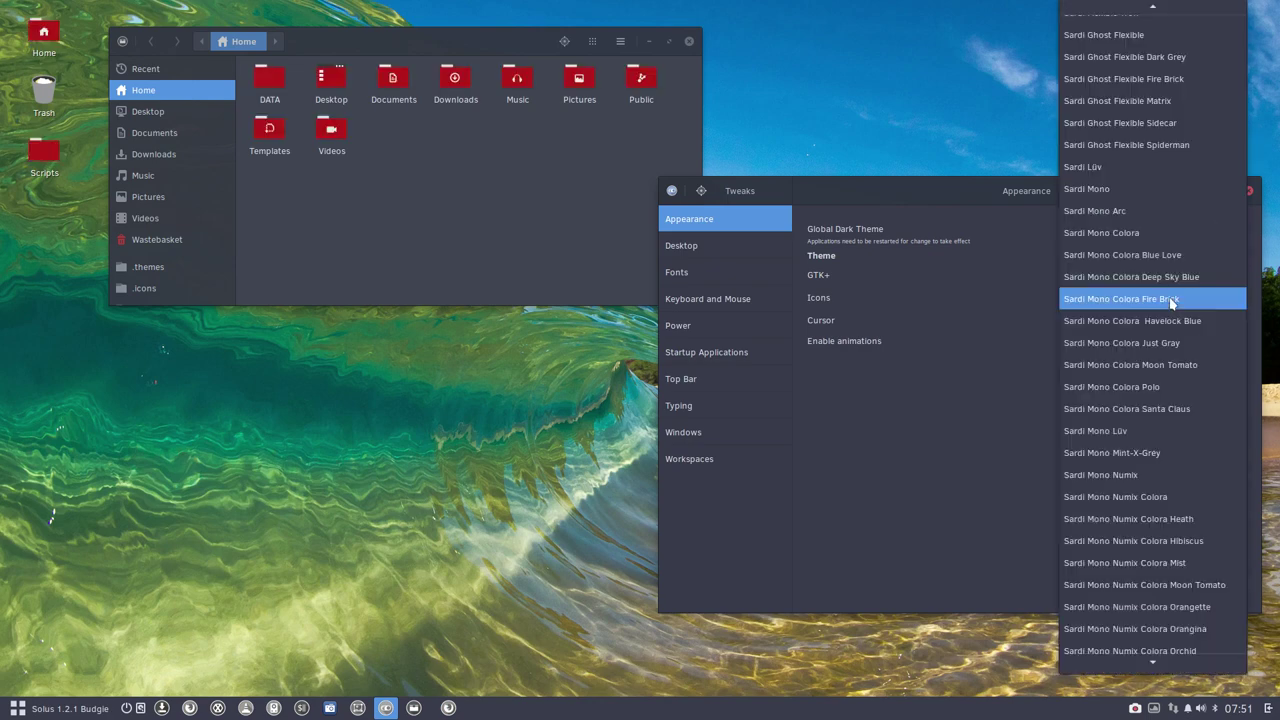
key(Escape)
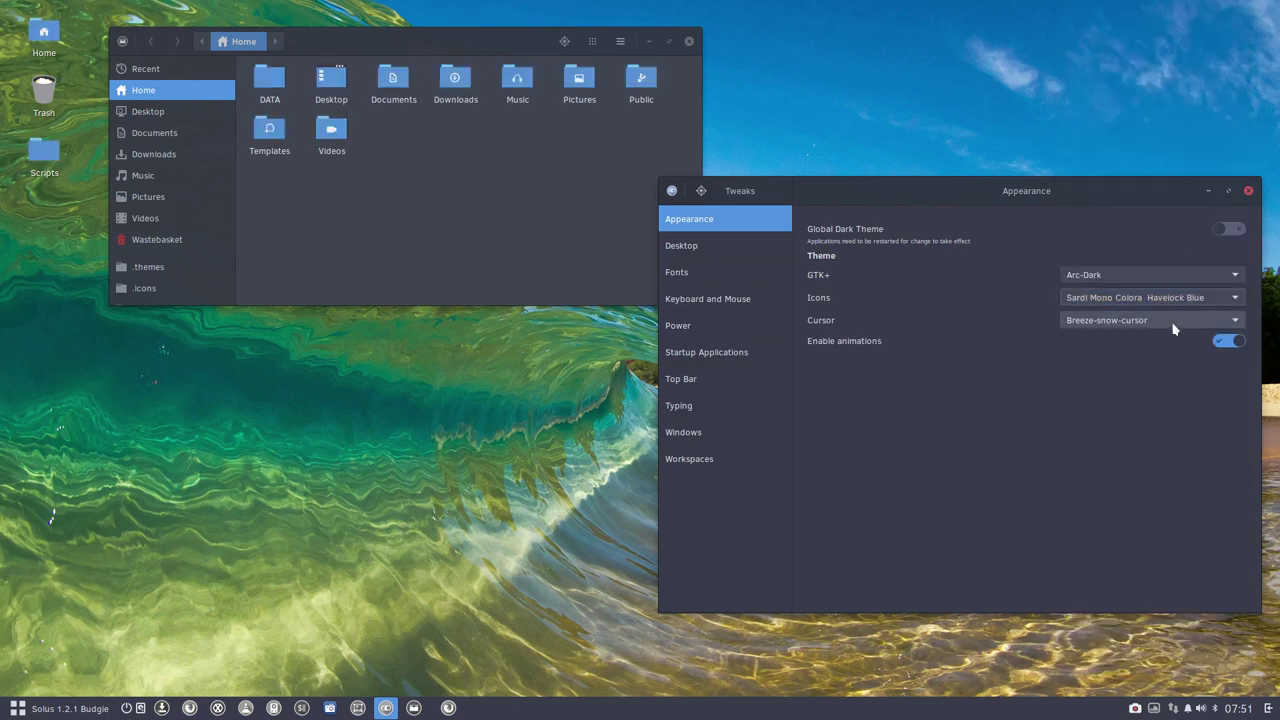
click(1167, 303)
click(1168, 327)
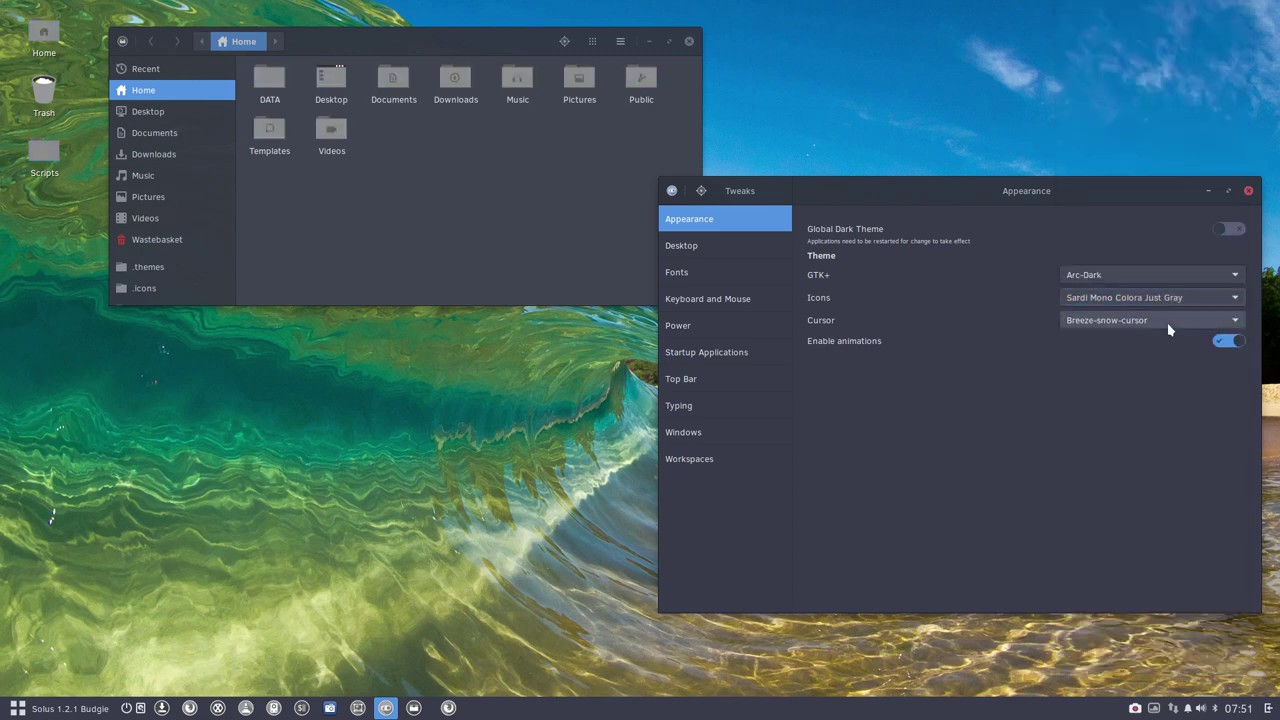
- Set the icon theme to Sardi Mono Colora Moon Tomato
click(1168, 305)
click(1169, 326)
click(1168, 300)
click(1166, 319)
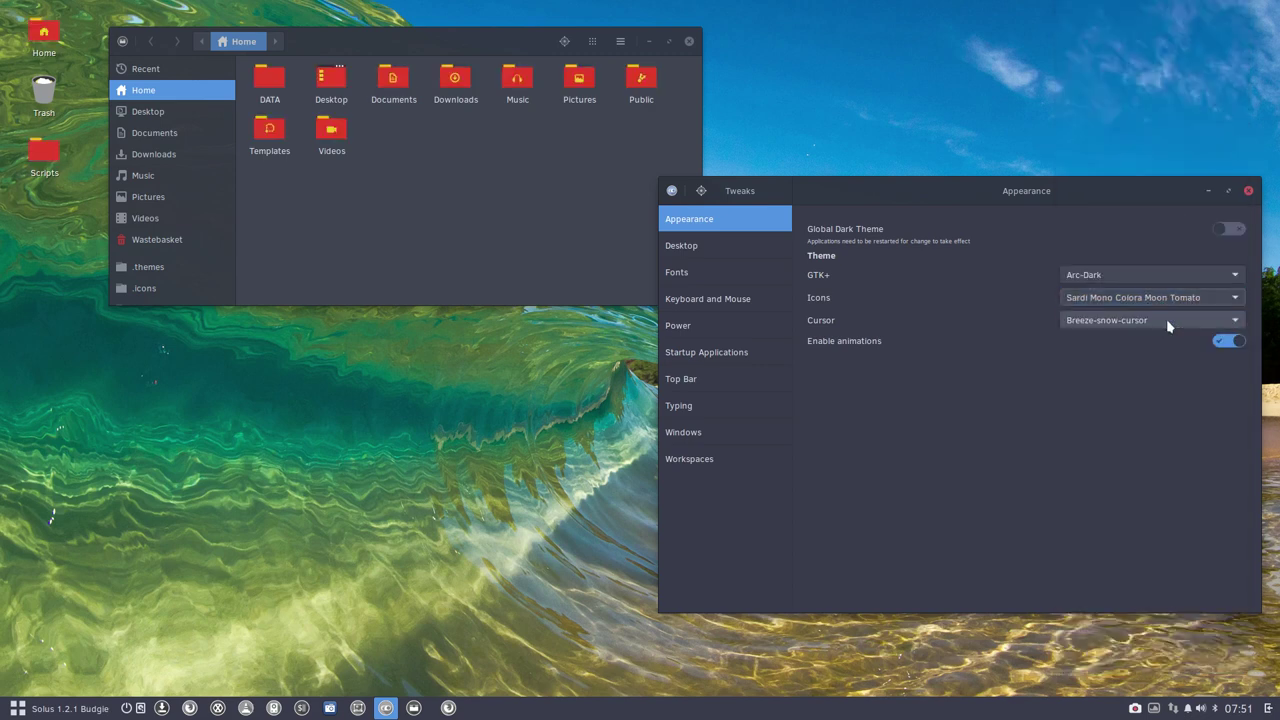
- Apply the Sardi Mono Colora Polo icon theme and inspect its icons in the application menu
click(1171, 303)
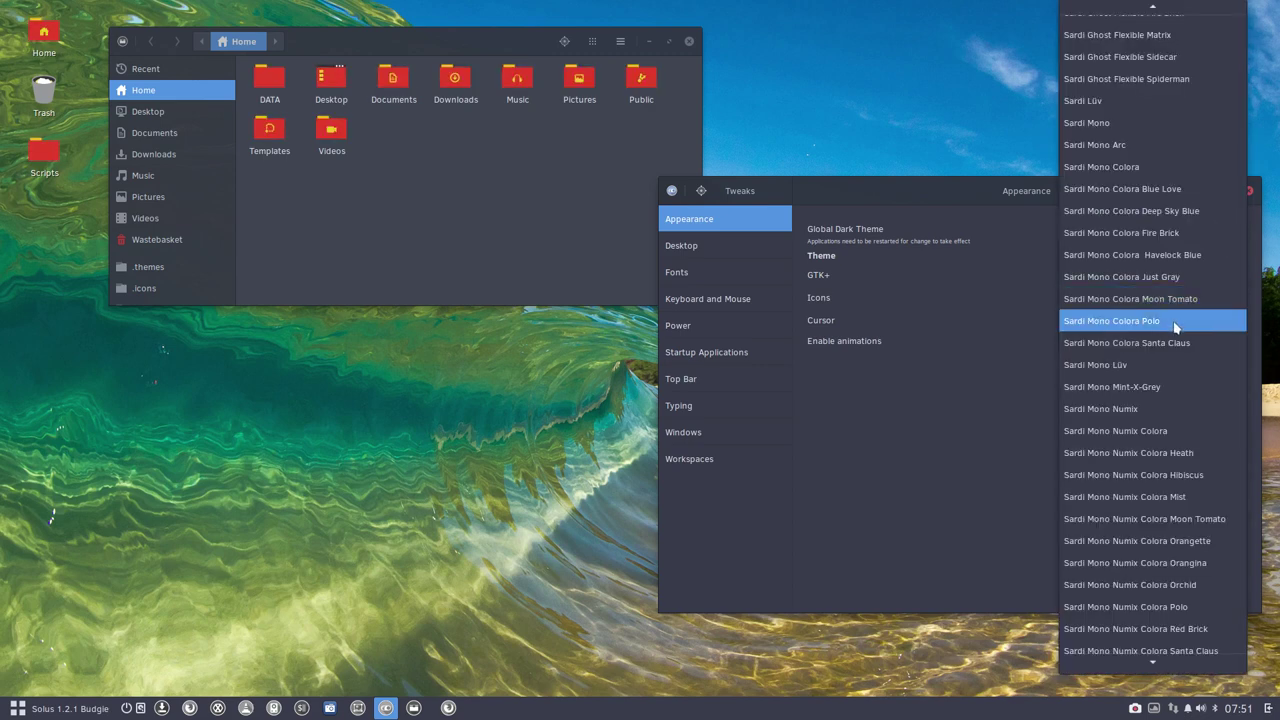
click(1168, 321)
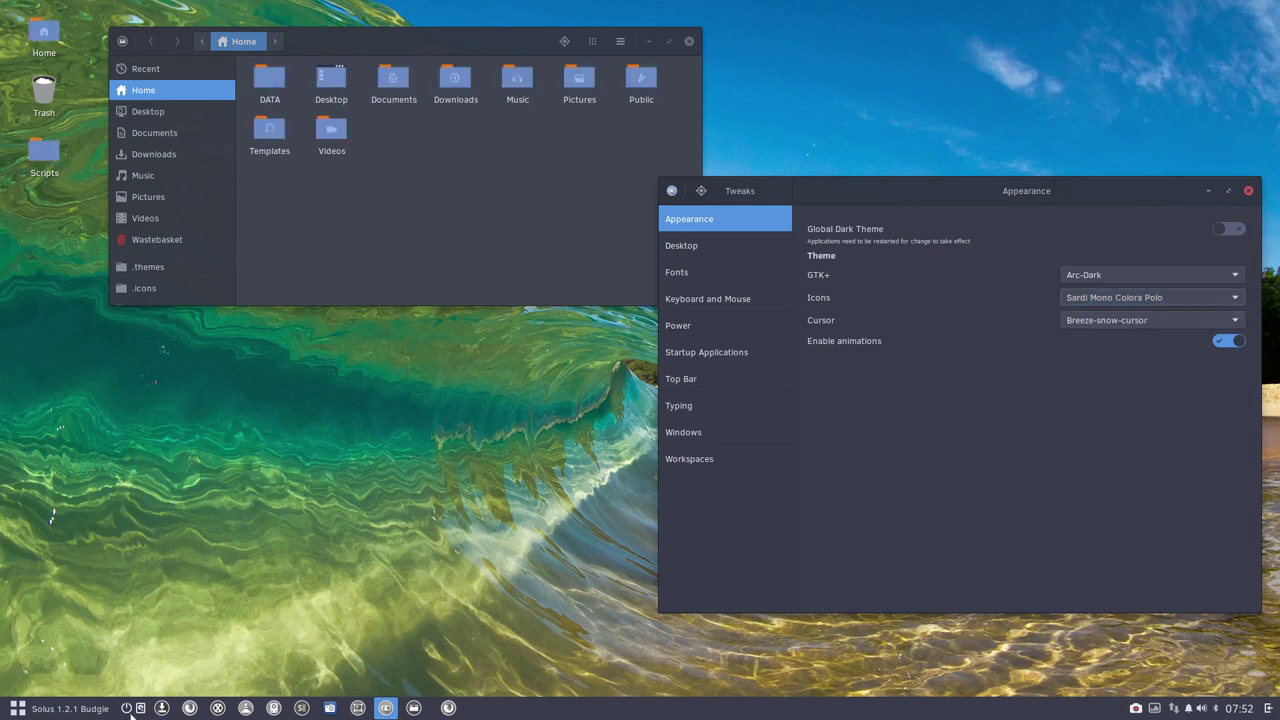
click(60, 708)
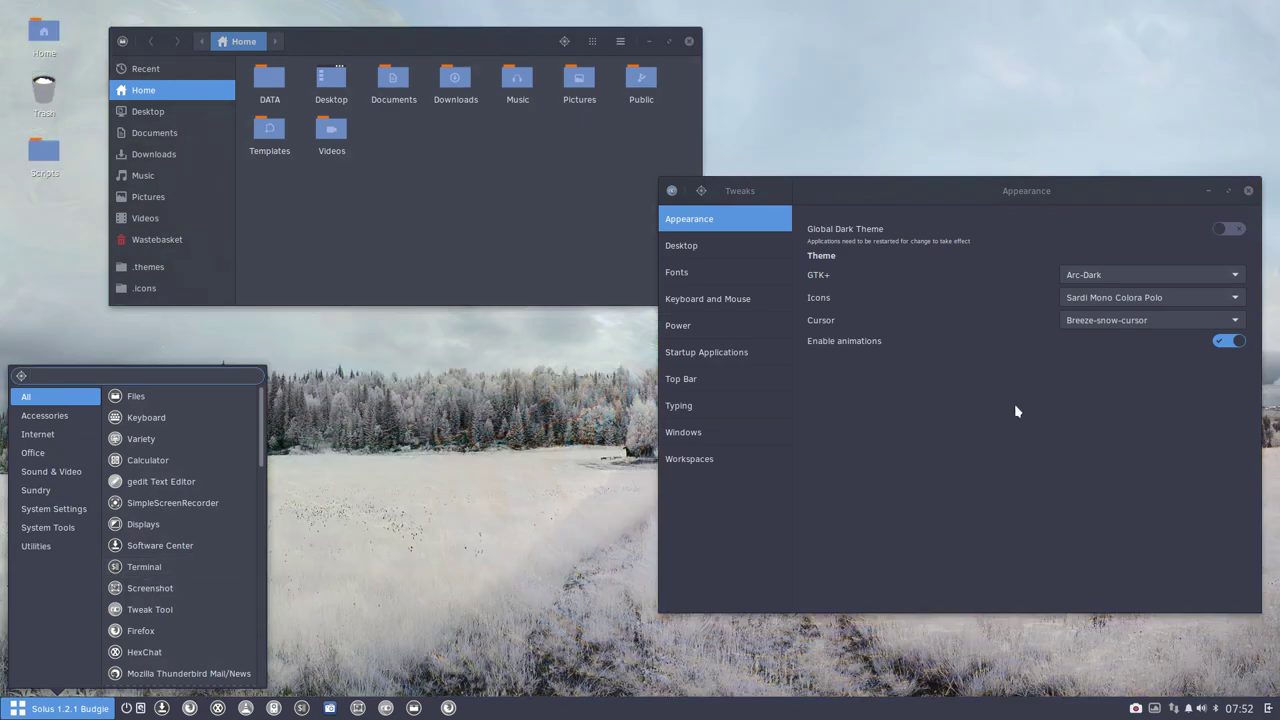
click(1134, 320)
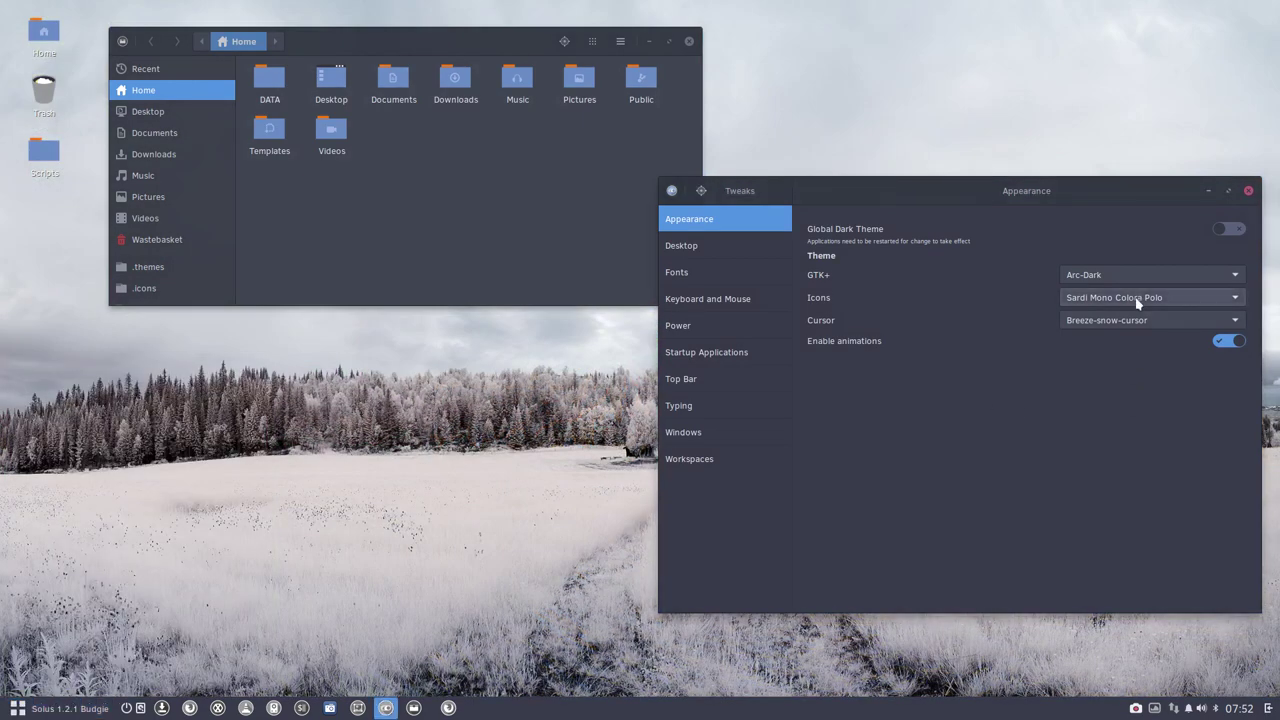
- Set the icon theme to Sardi Mono Colora Santa Claus and check the application menu icons
click(1134, 297)
click(1143, 322)
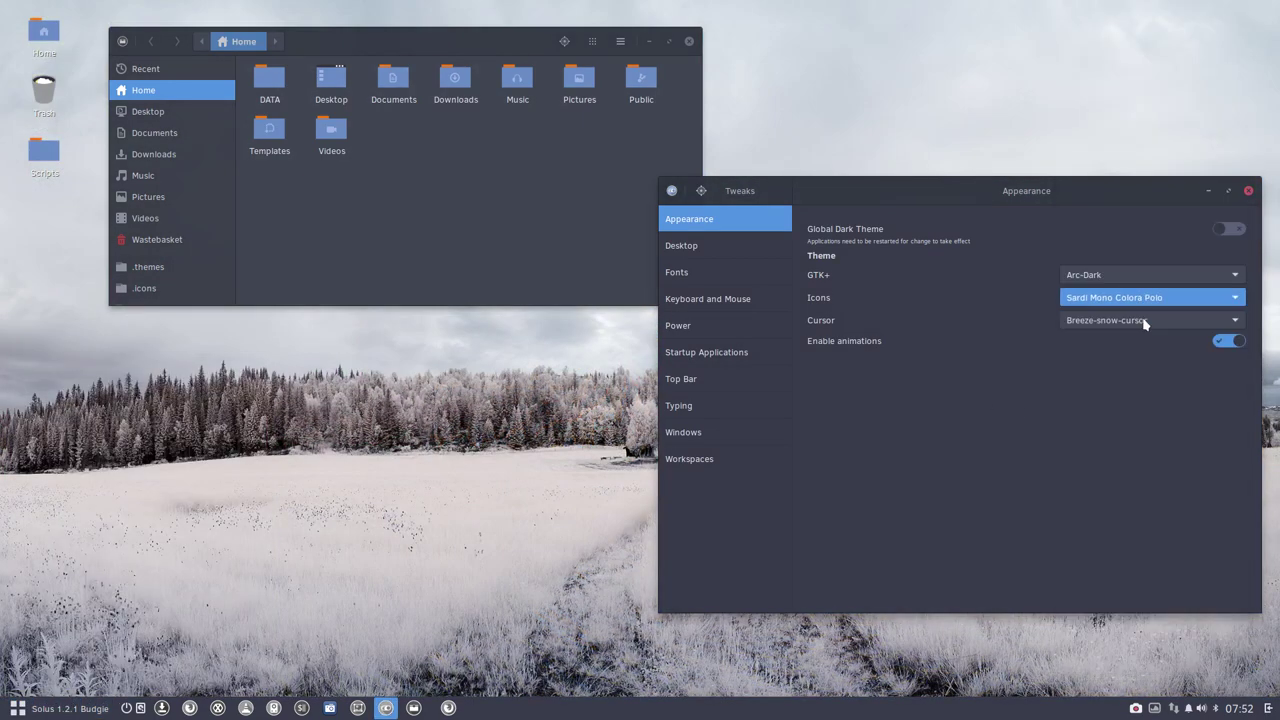
click(80, 709)
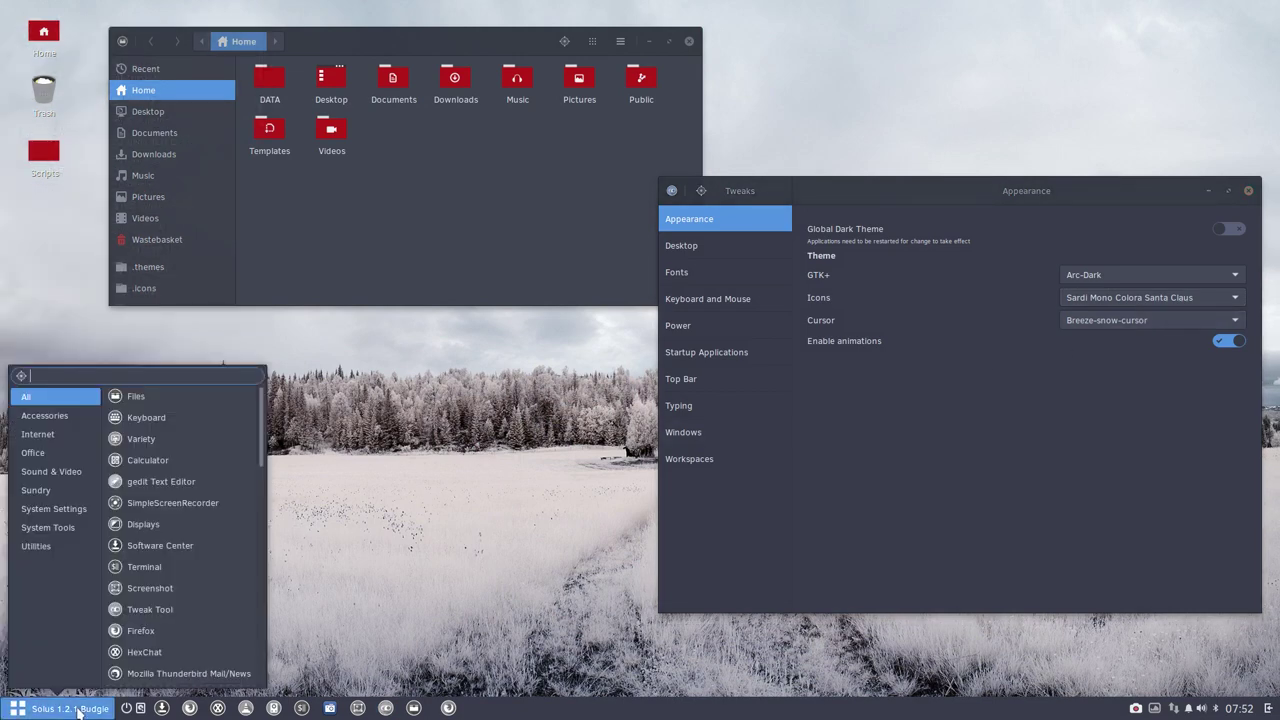
click(1022, 421)
- Apply the Sardi Mono Lüv icon theme and view its icons in the Home folder window and application menu
click(1120, 298)
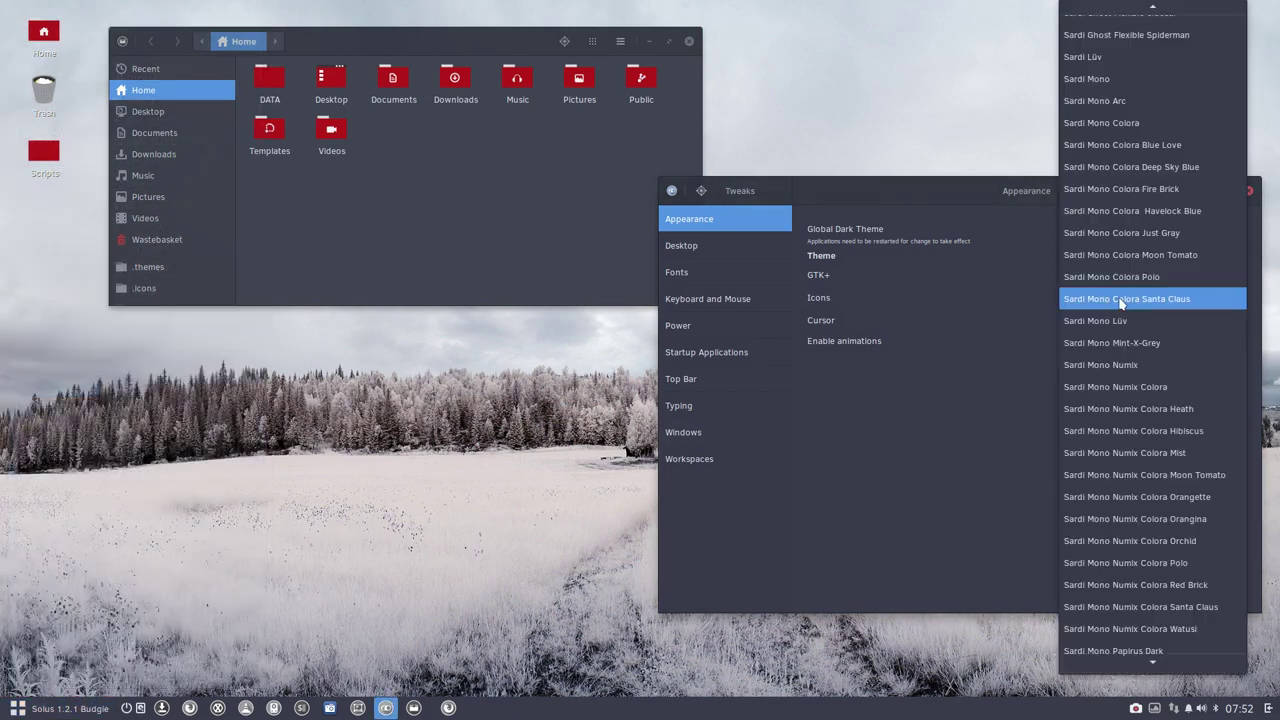
click(1123, 318)
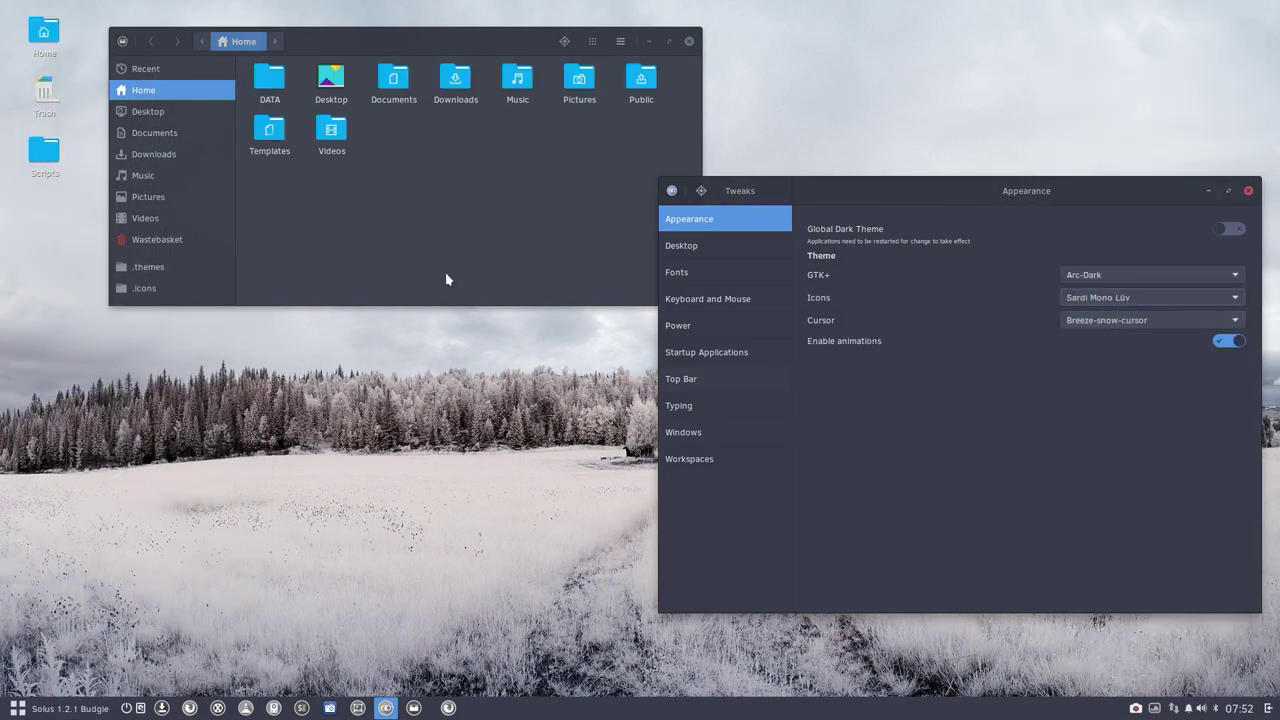
click(389, 190)
click(70, 709)
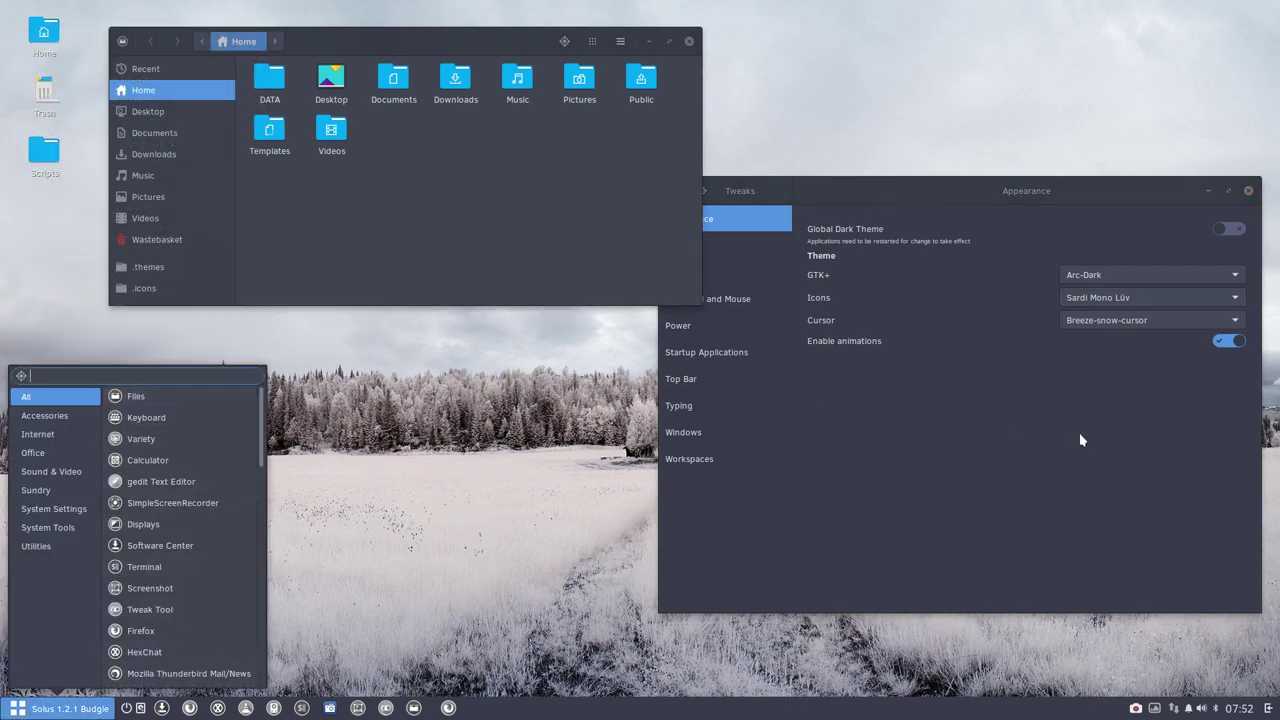
- Set the icon theme to Sardi Mono Mint-X-Grey
click(1108, 340)
click(1117, 297)
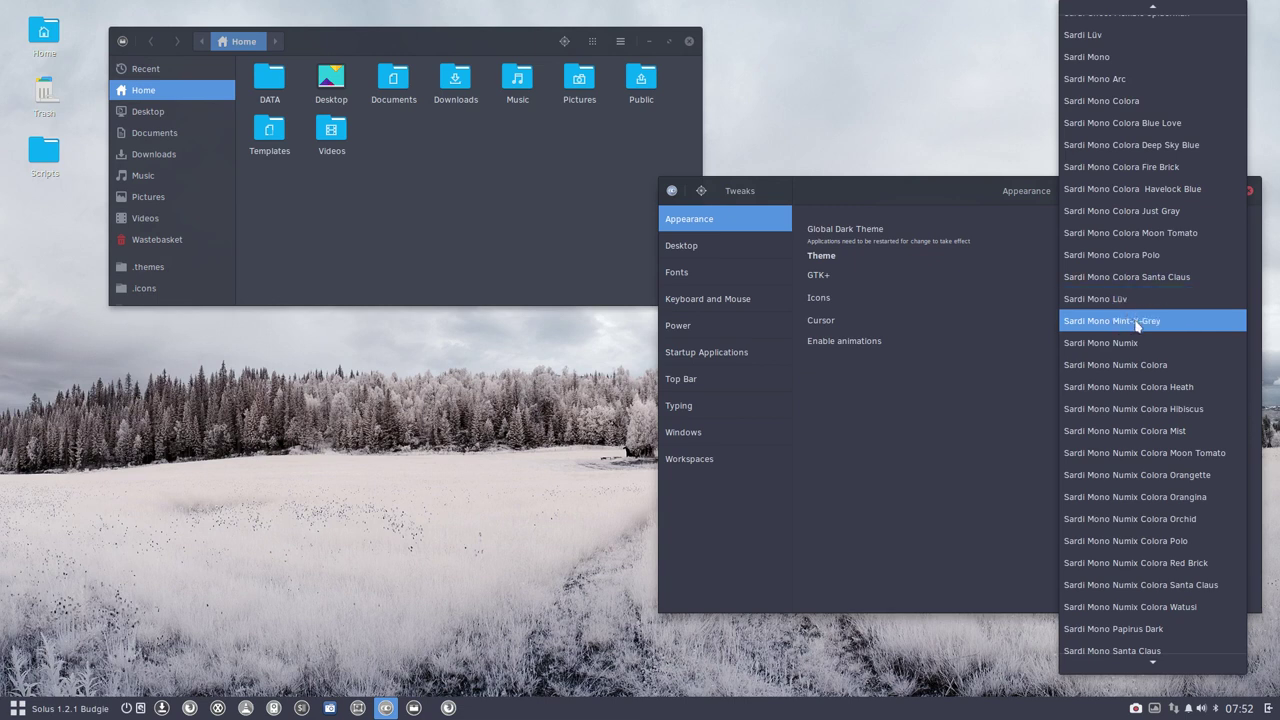
click(1136, 325)
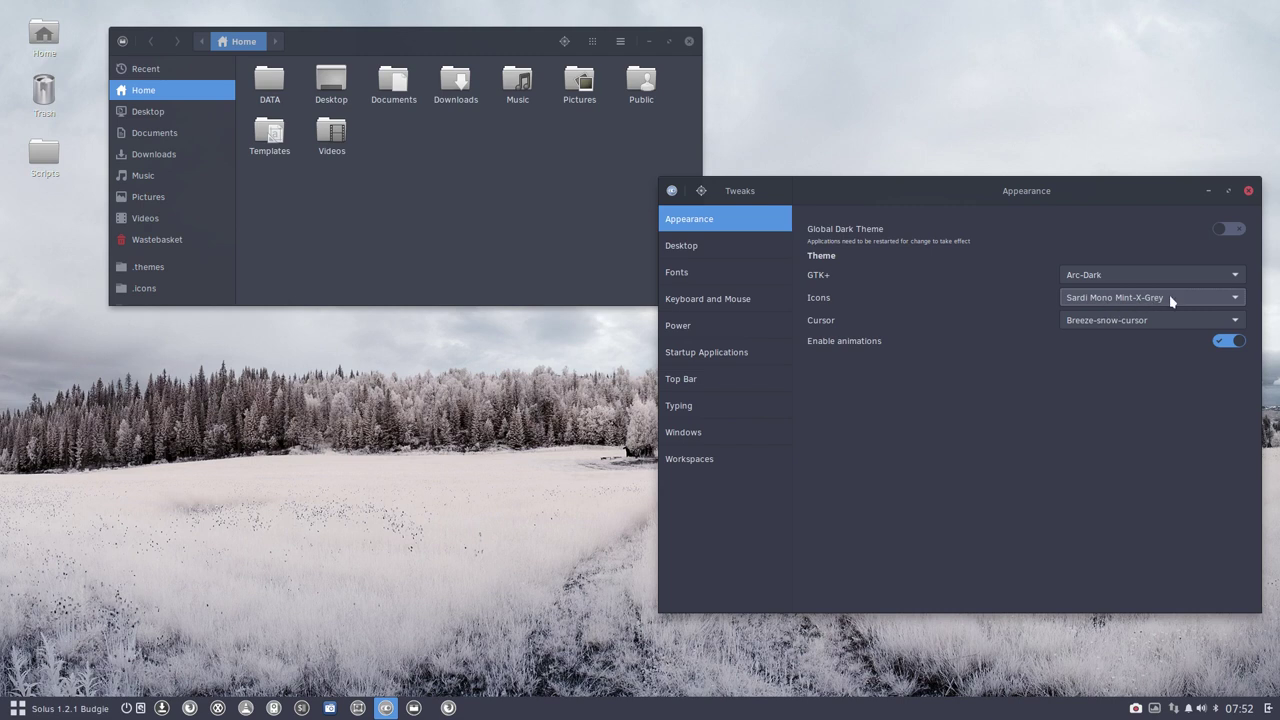
- Apply the Sardi Mono Numix icon theme and view its icons in the Home folder window and application menu
click(1153, 301)
click(1152, 326)
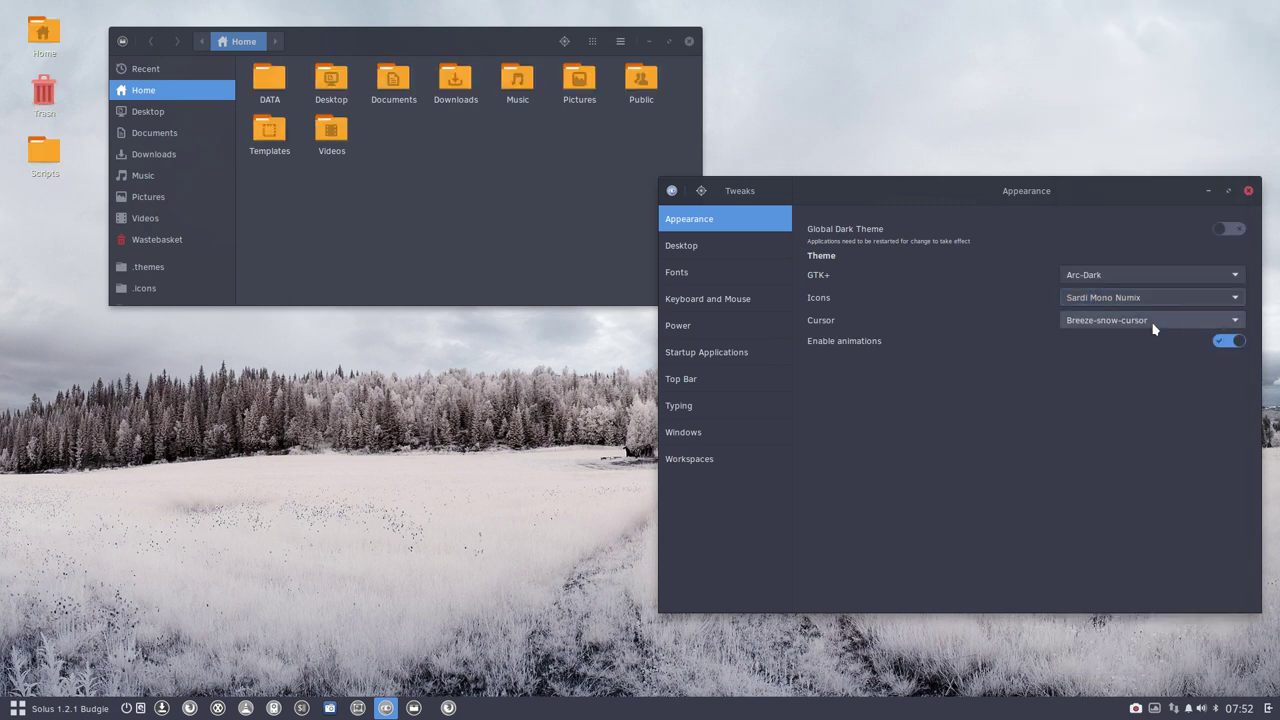
click(404, 165)
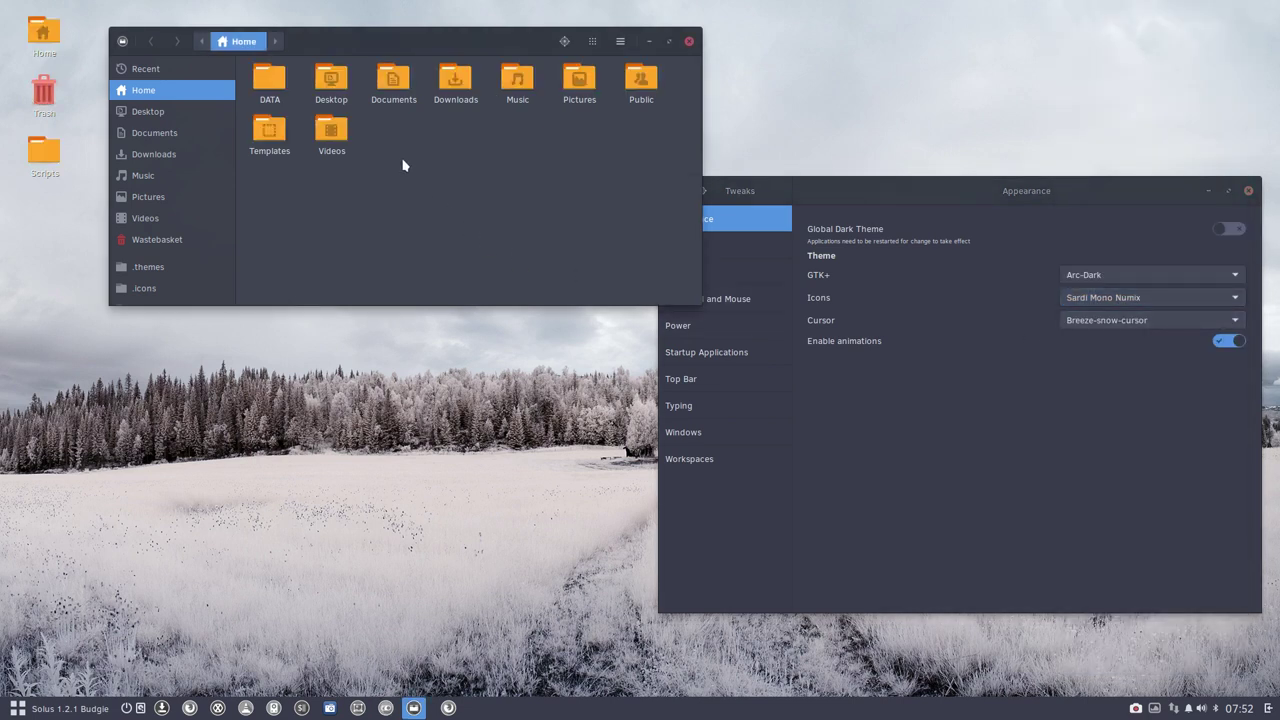
click(41, 709)
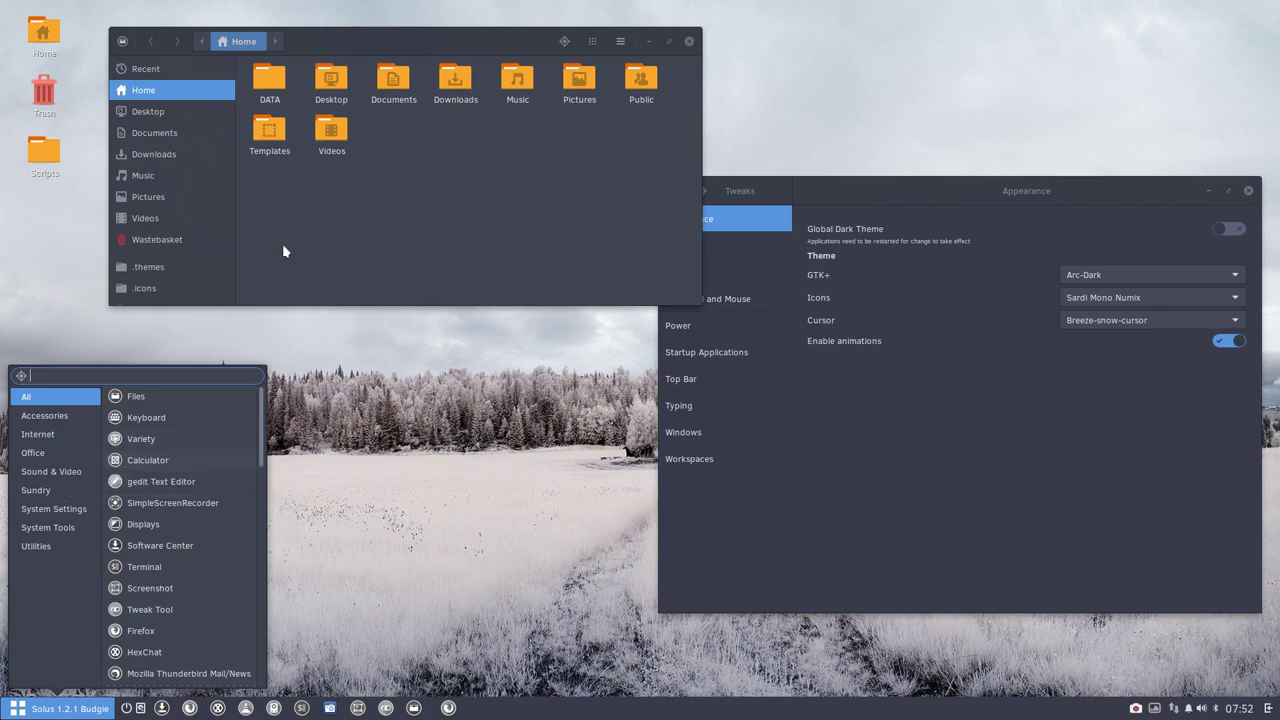
click(321, 195)
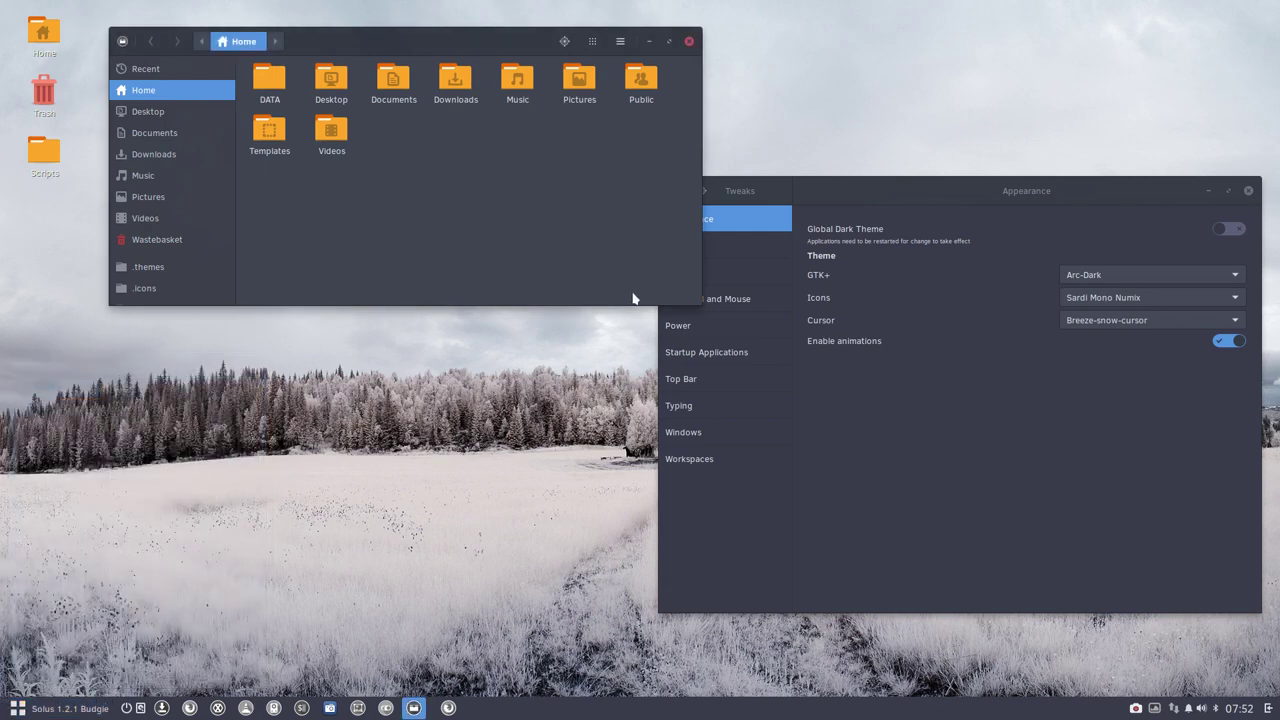
- Compare the Sardi Mono Numix Colora icon theme with Sardi Mono Numix by switching between them, finishing on Sardi Mono Numix Colora
click(1102, 291)
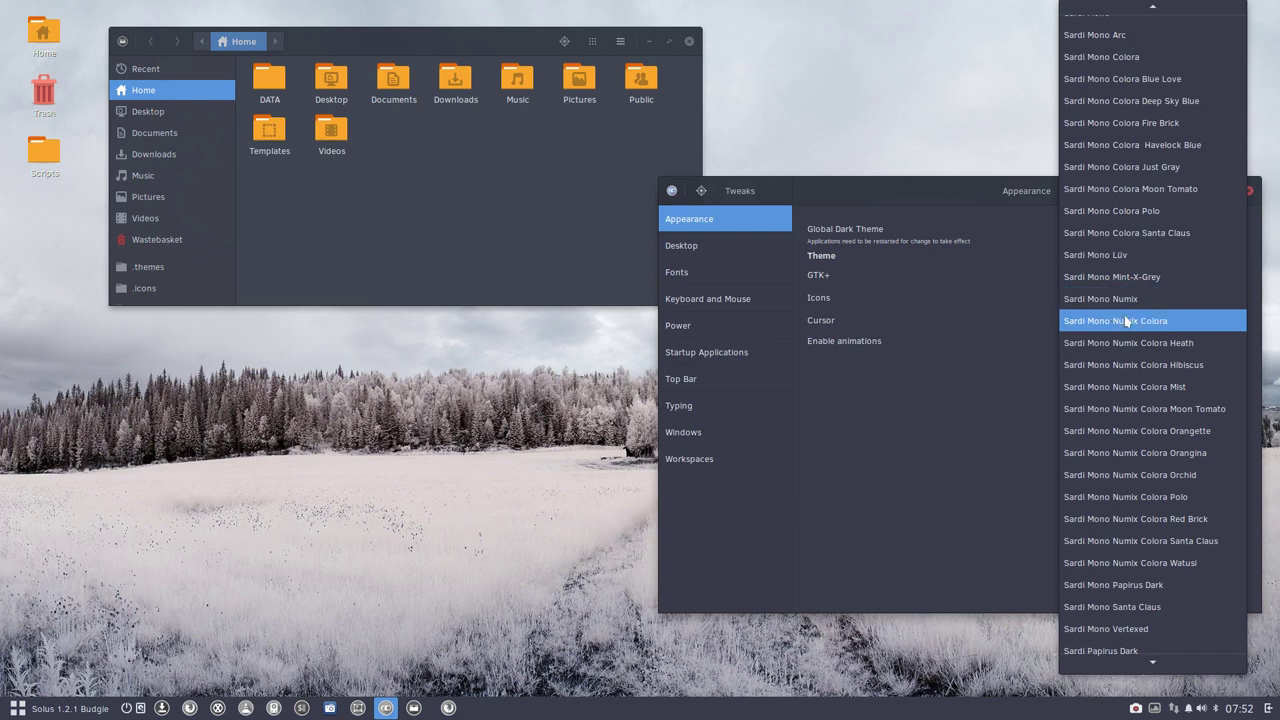
click(1133, 321)
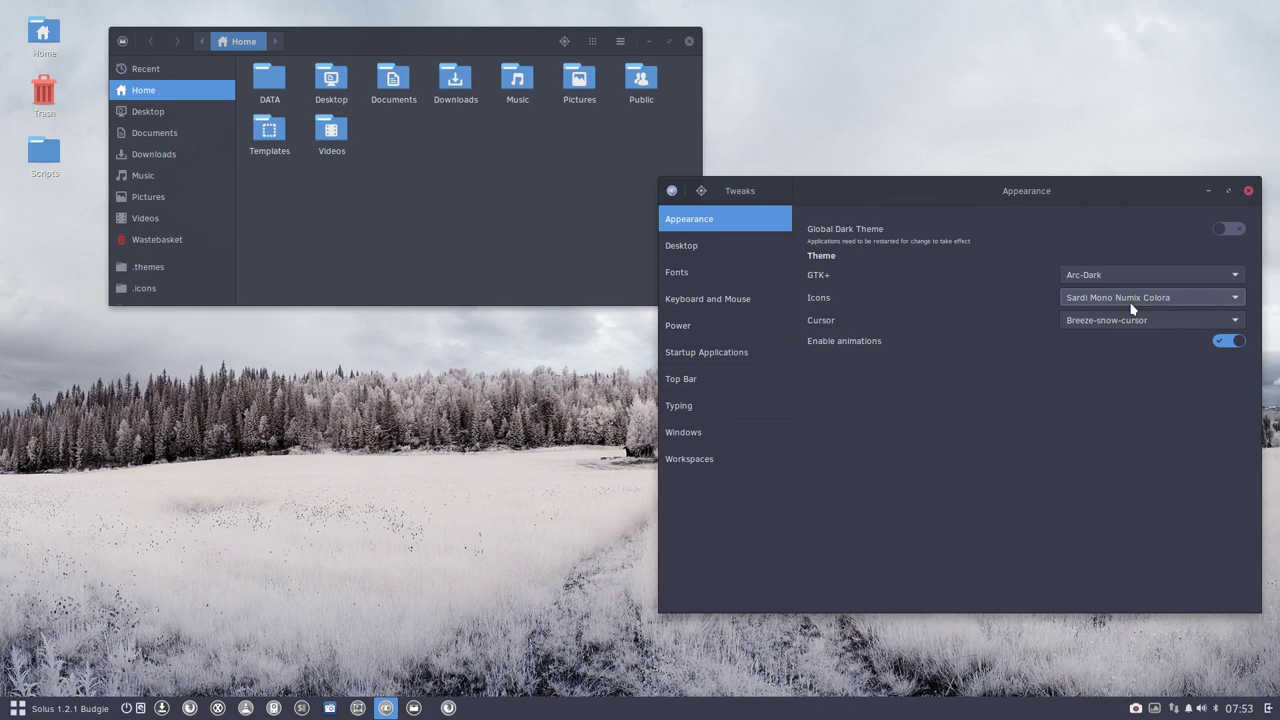
click(1130, 296)
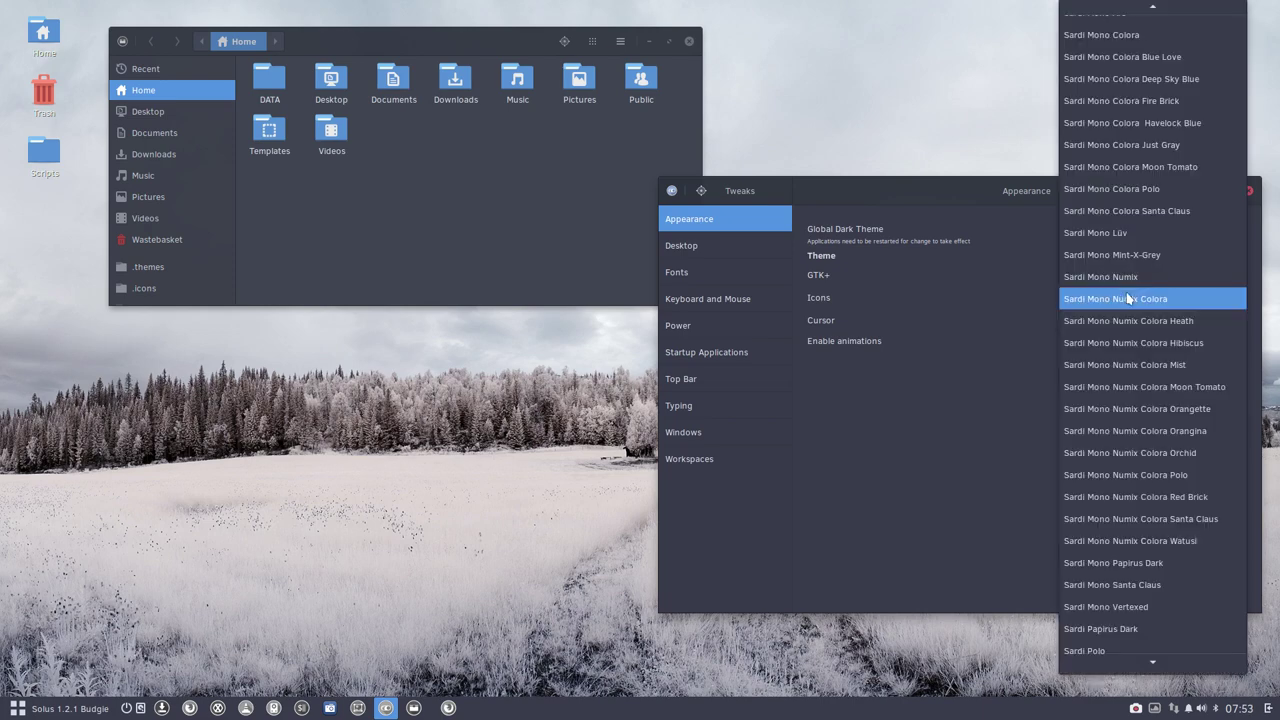
click(1136, 280)
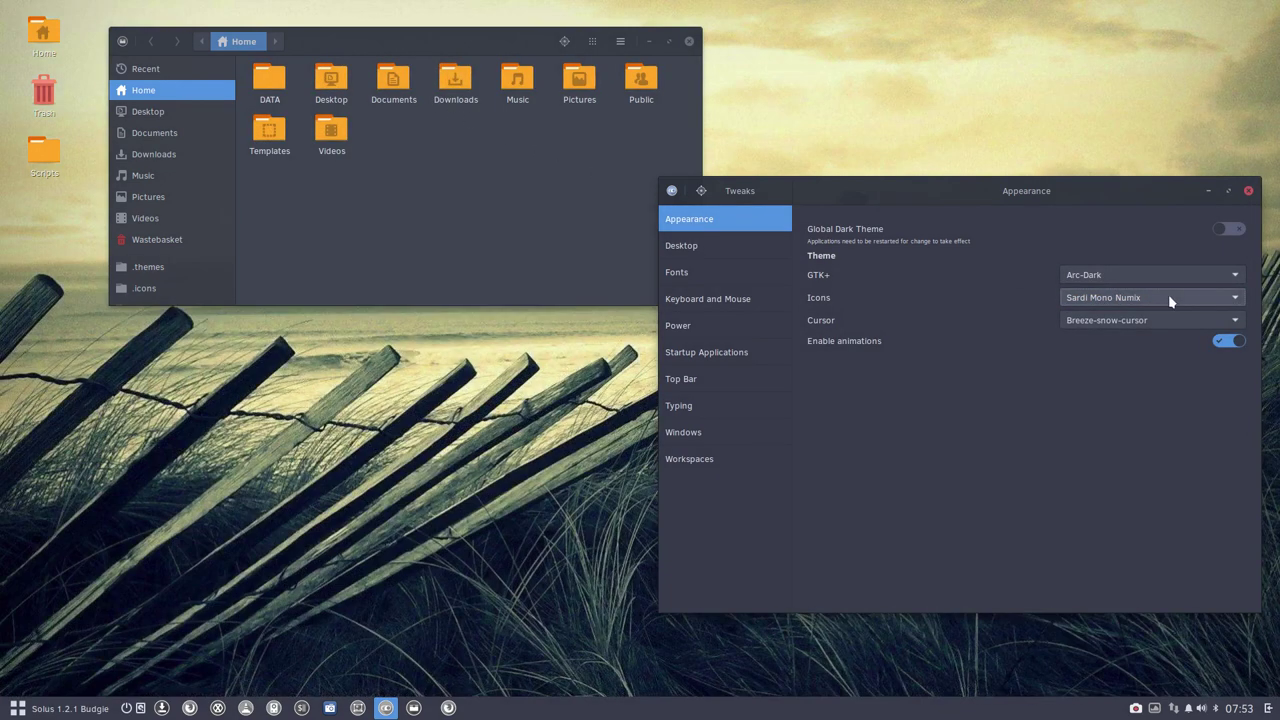
click(1170, 298)
click(1150, 319)
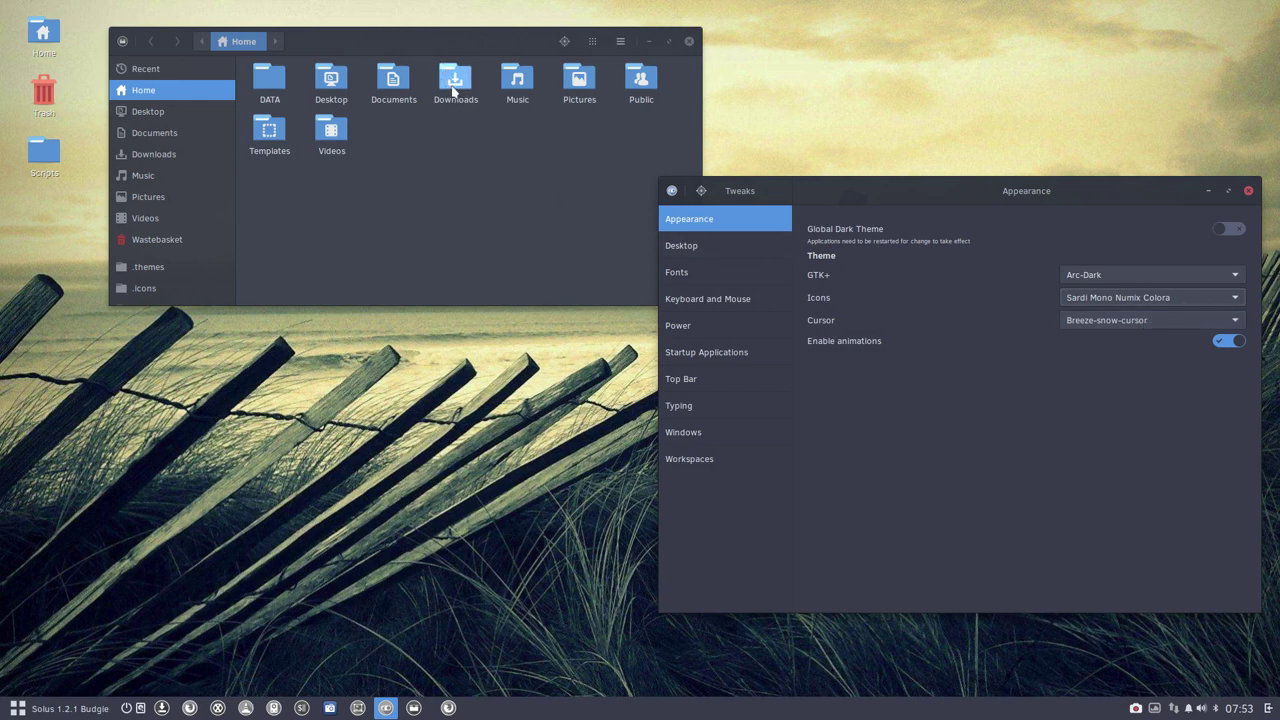
- Preview the Sardi Mono Numix Colora Heath icon theme, followed by Sardi Mono Numix Colora Hibiscus
click(1167, 300)
click(1167, 313)
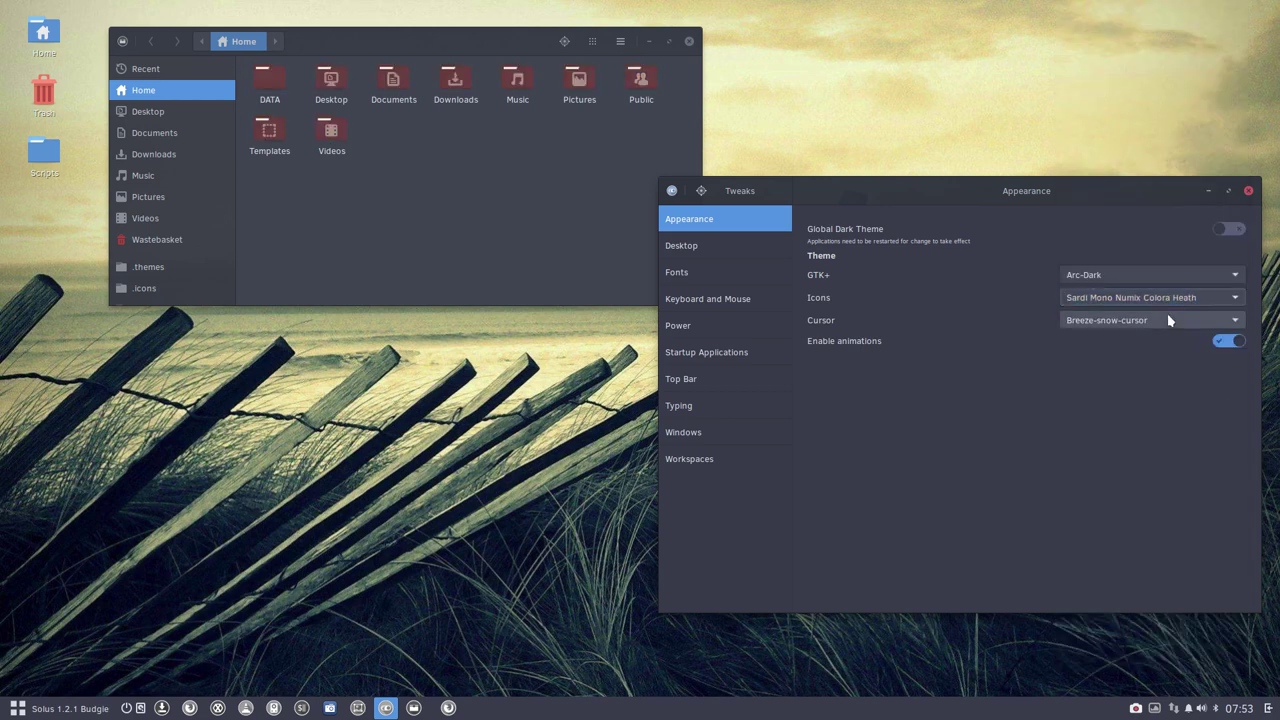
click(1170, 298)
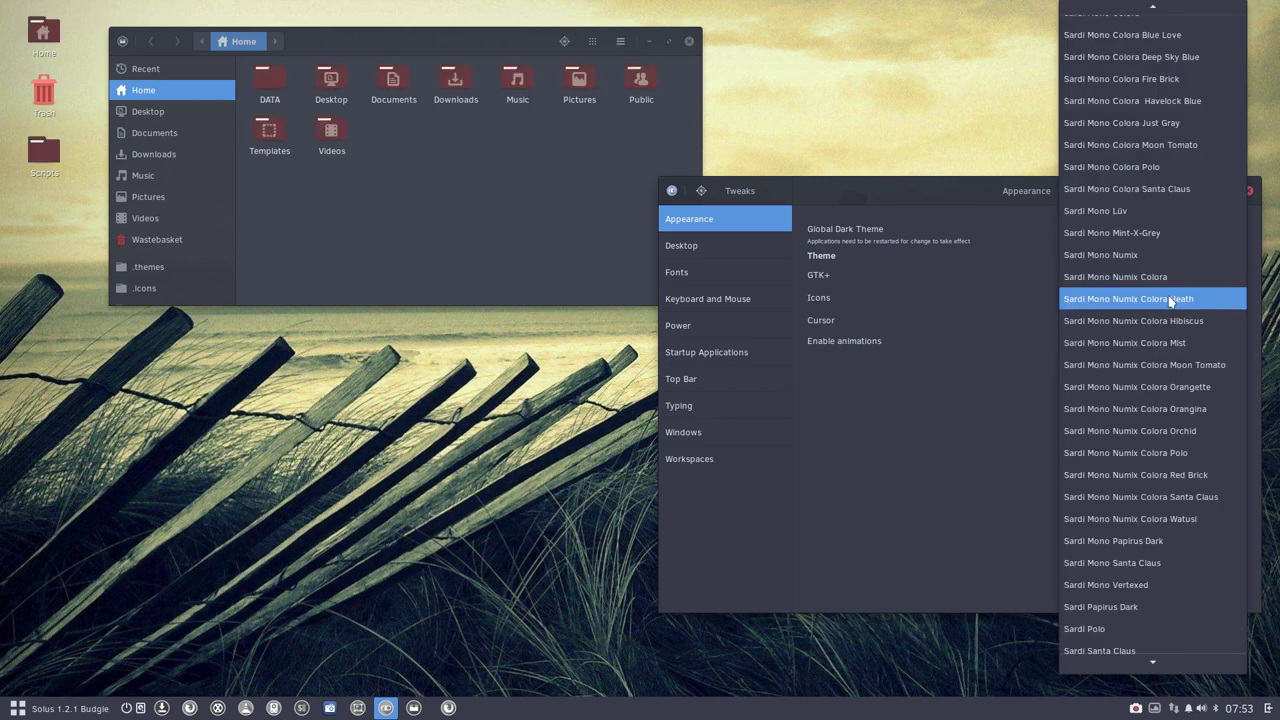
click(1170, 318)
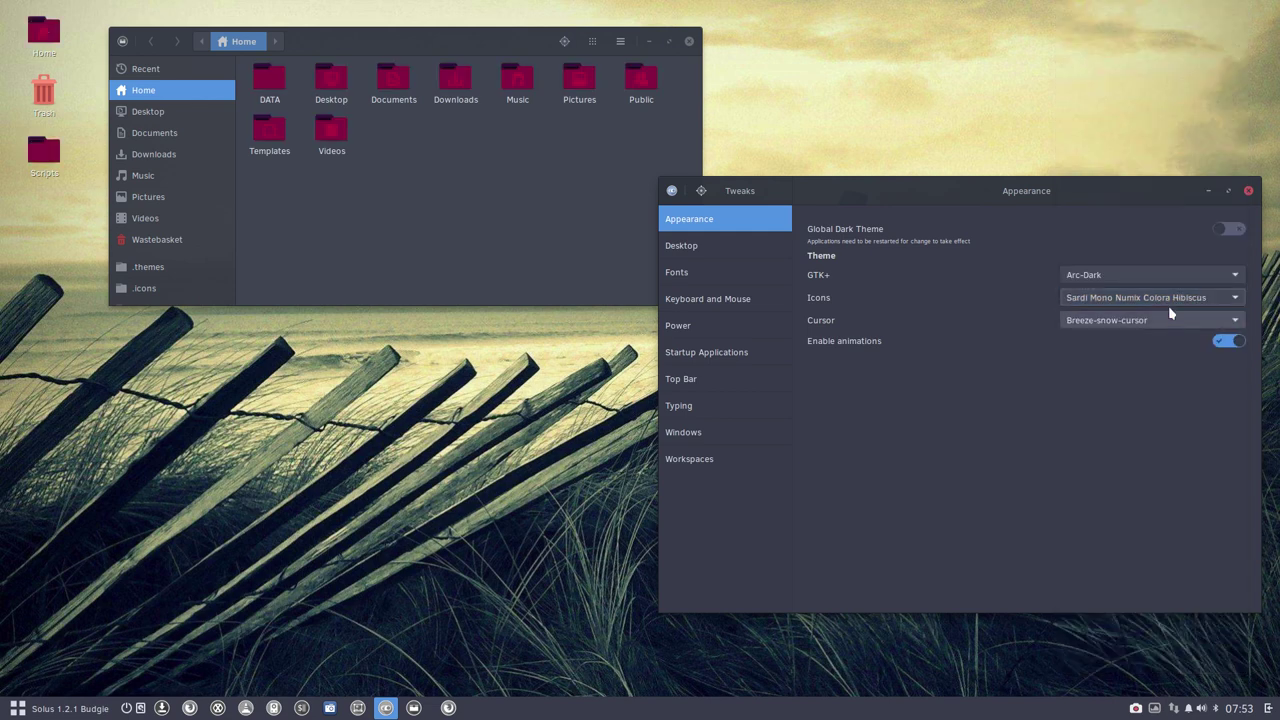
- Apply the Sardi Mono Numix Colora Mist icon theme and switch from it to Sardi Mono Numix Colora Moon Tomato
click(1172, 302)
click(1174, 320)
click(1180, 297)
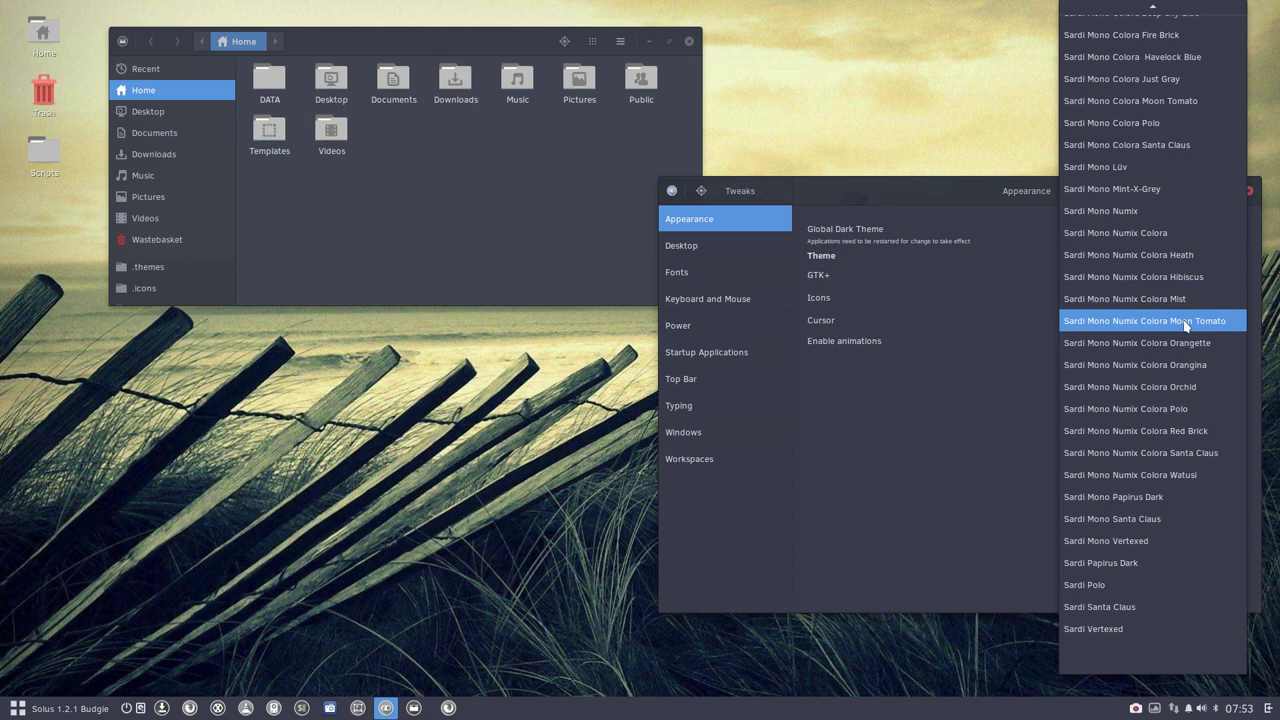
click(1185, 323)
- Preview the Sardi Mono Numix Colora Orangette icon theme, followed by Sardi Mono Numix Colora Orangina
click(1185, 298)
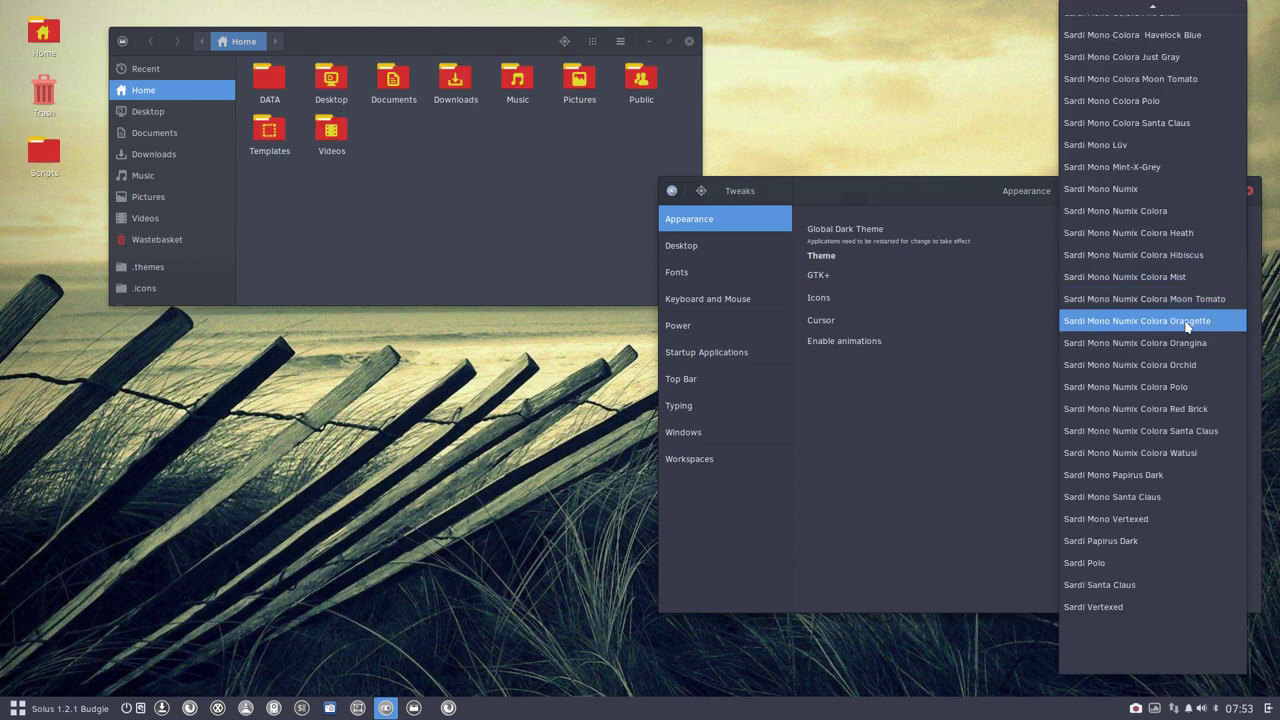
click(1187, 324)
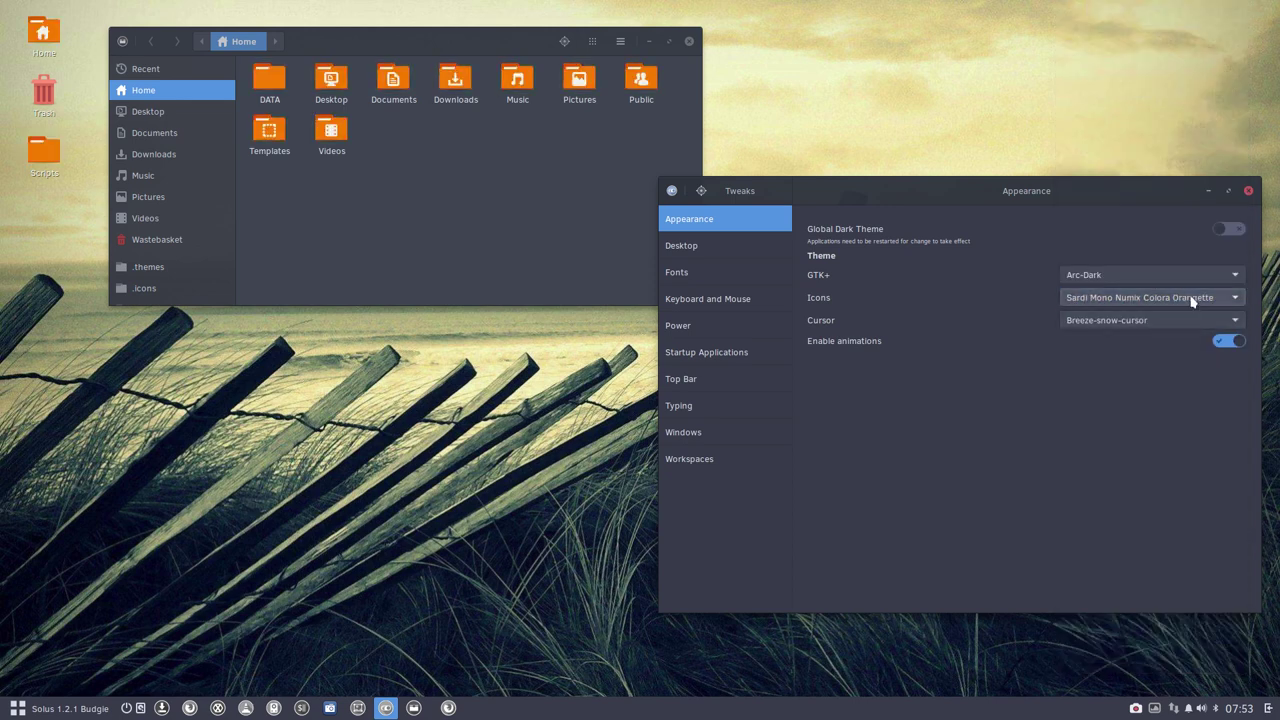
click(1192, 300)
click(1190, 321)
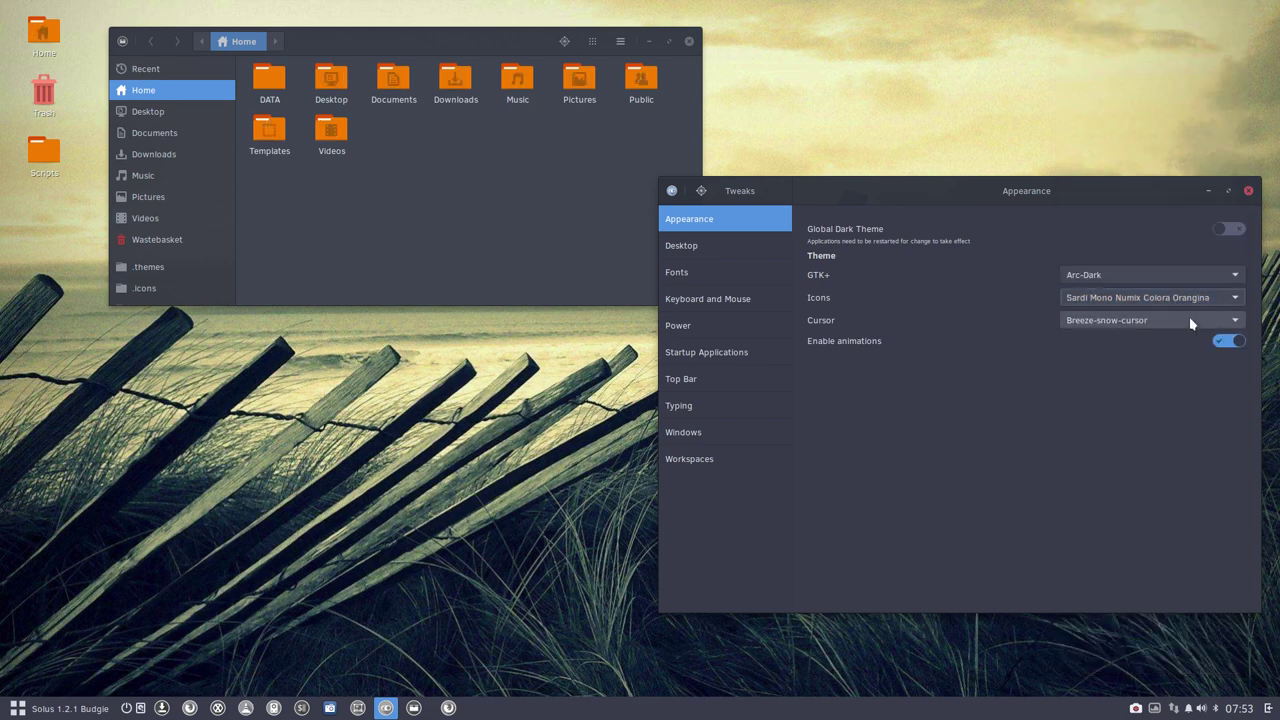
- Set the icon theme to Sardi Mono Numix Colora Orchid
click(1195, 299)
click(1196, 290)
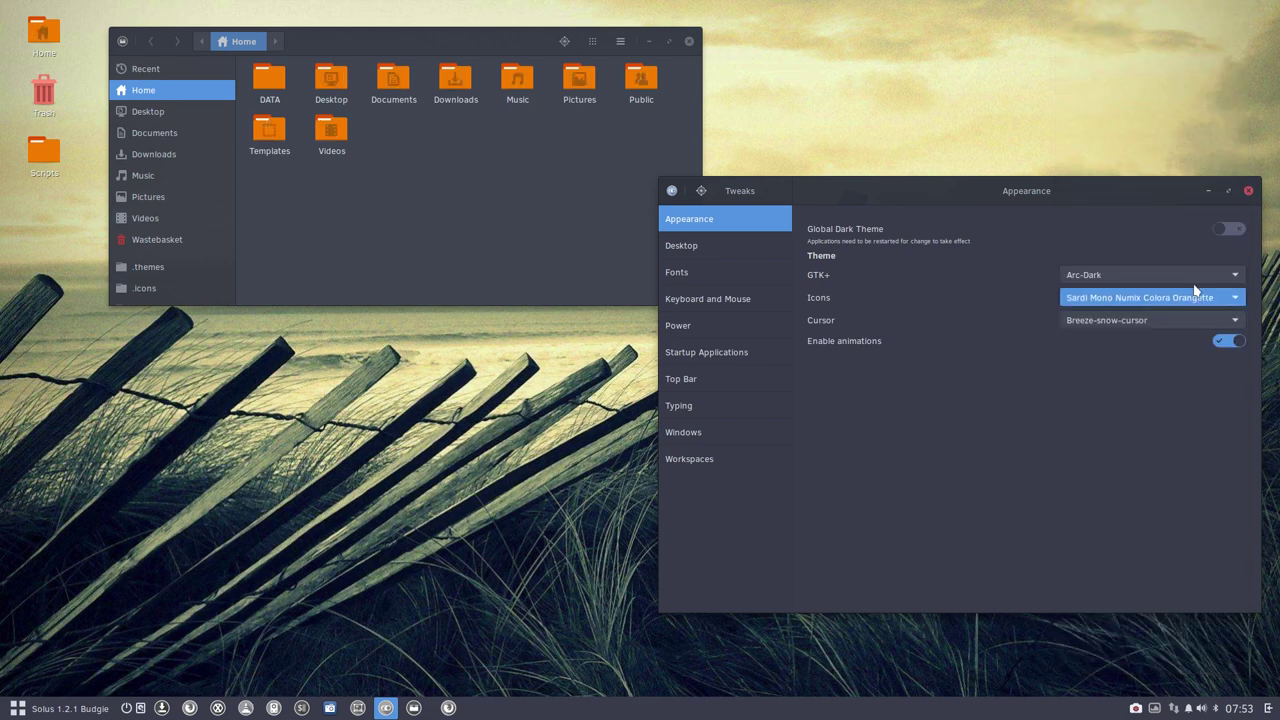
click(1190, 296)
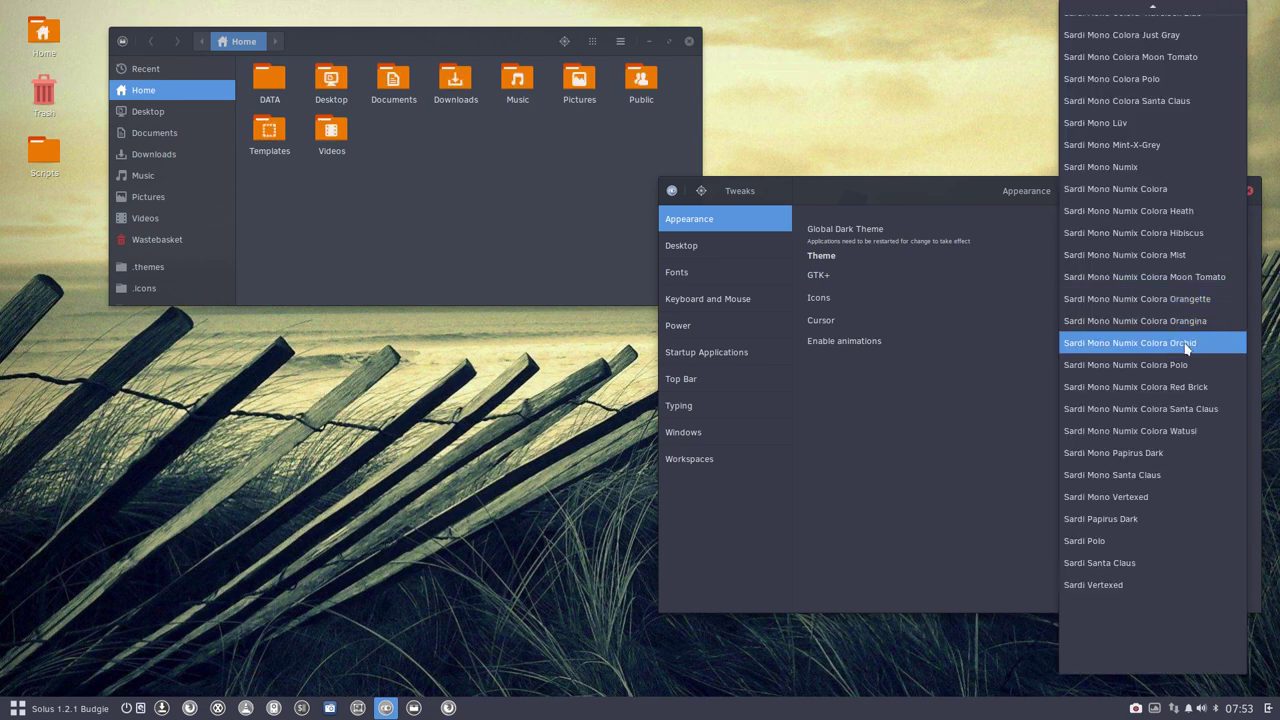
click(1187, 345)
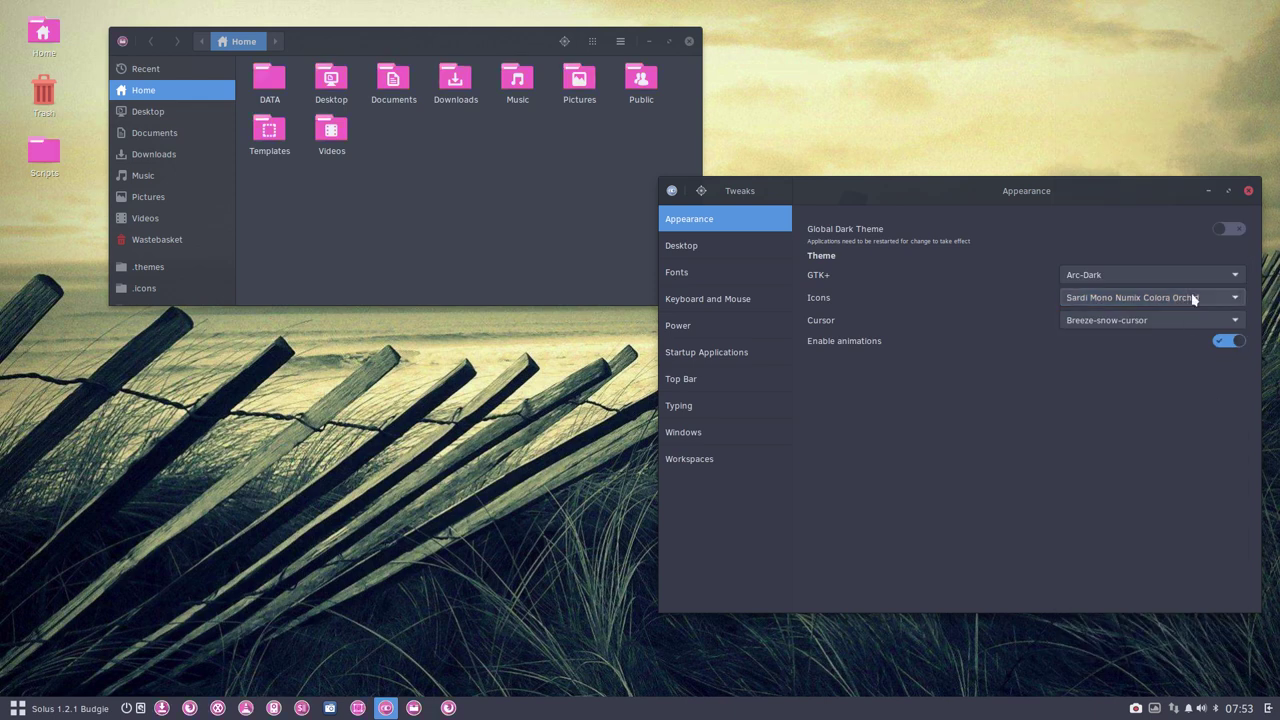
- Apply the Sardi Mono Numix Colora Polo icon theme and briefly check the application menu
click(1190, 298)
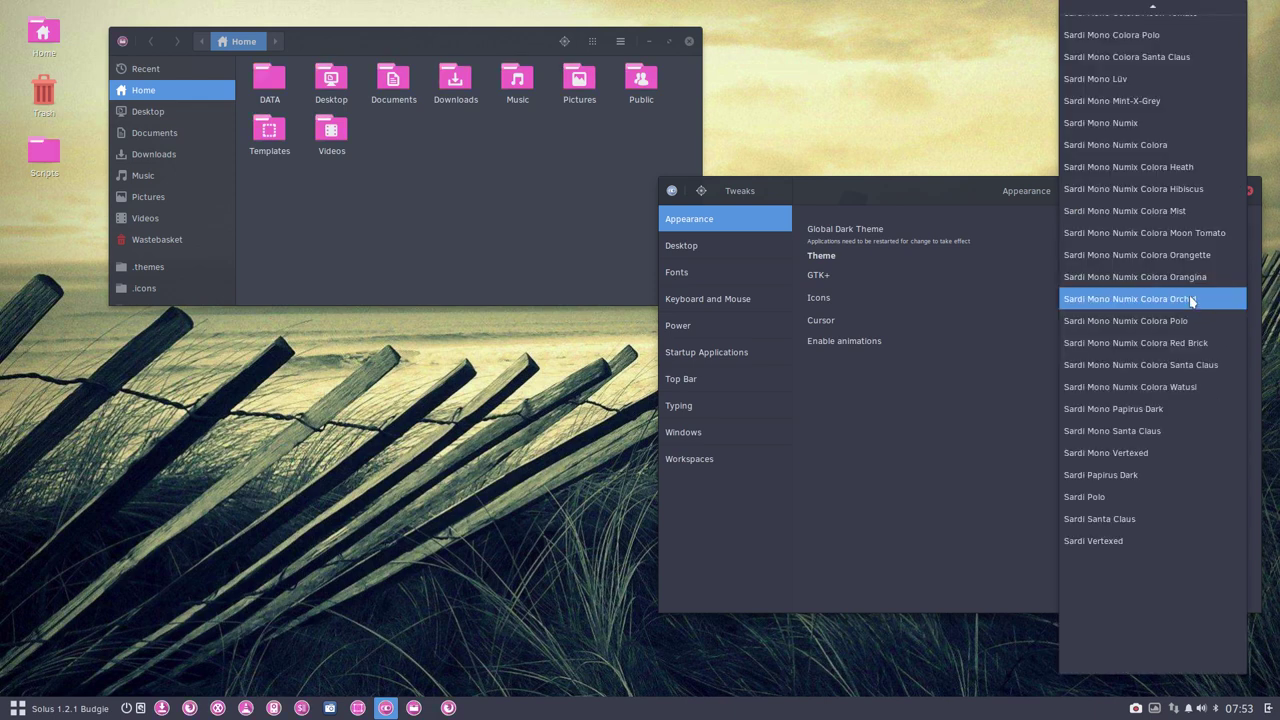
click(1192, 320)
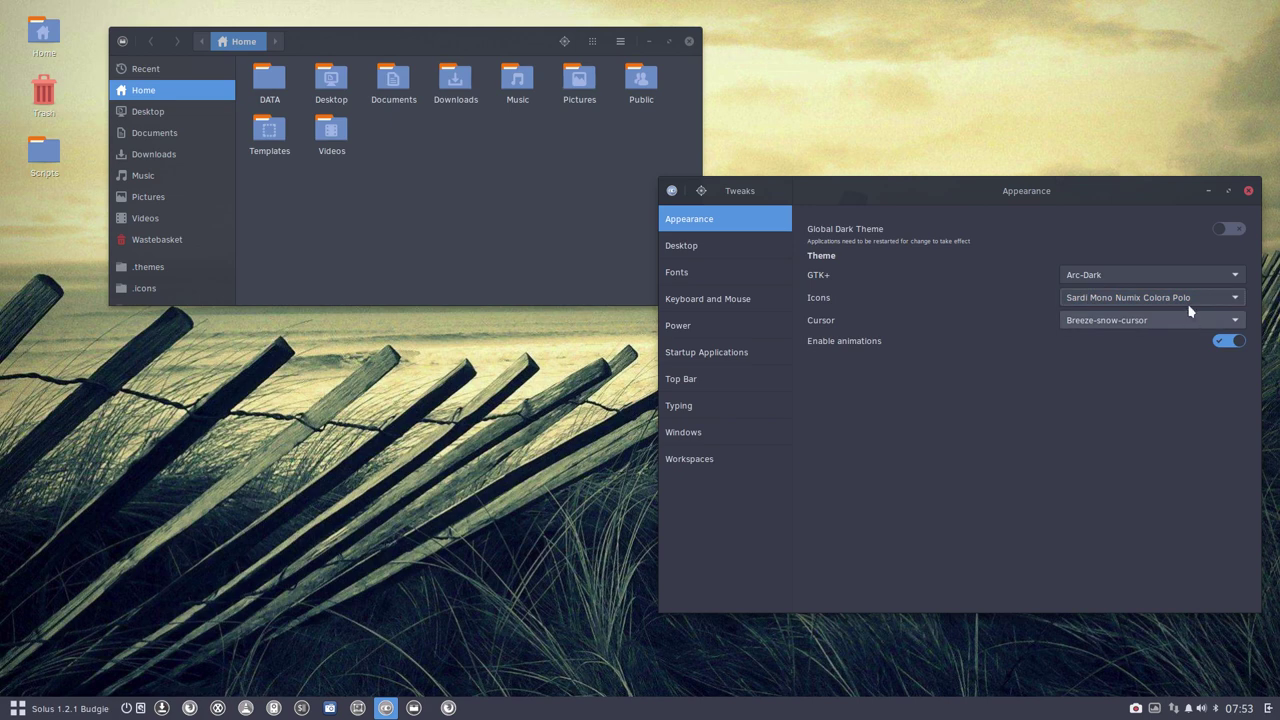
key(super)
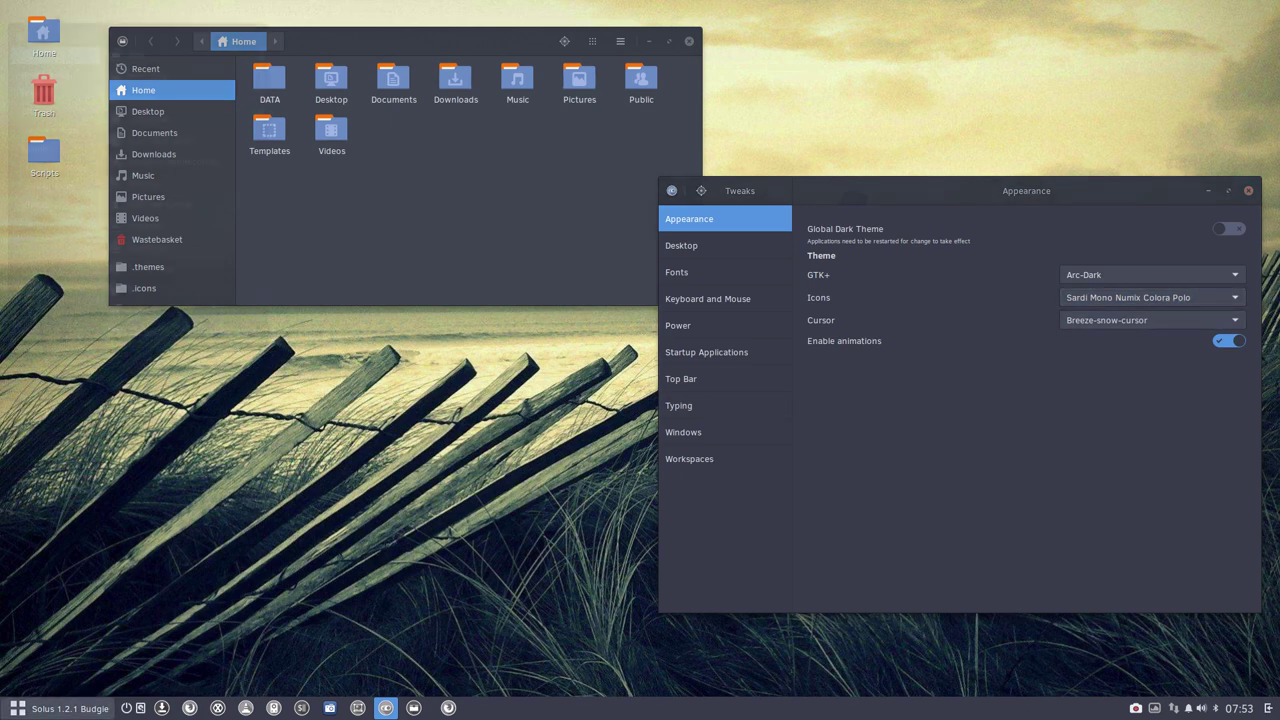
click(1126, 517)
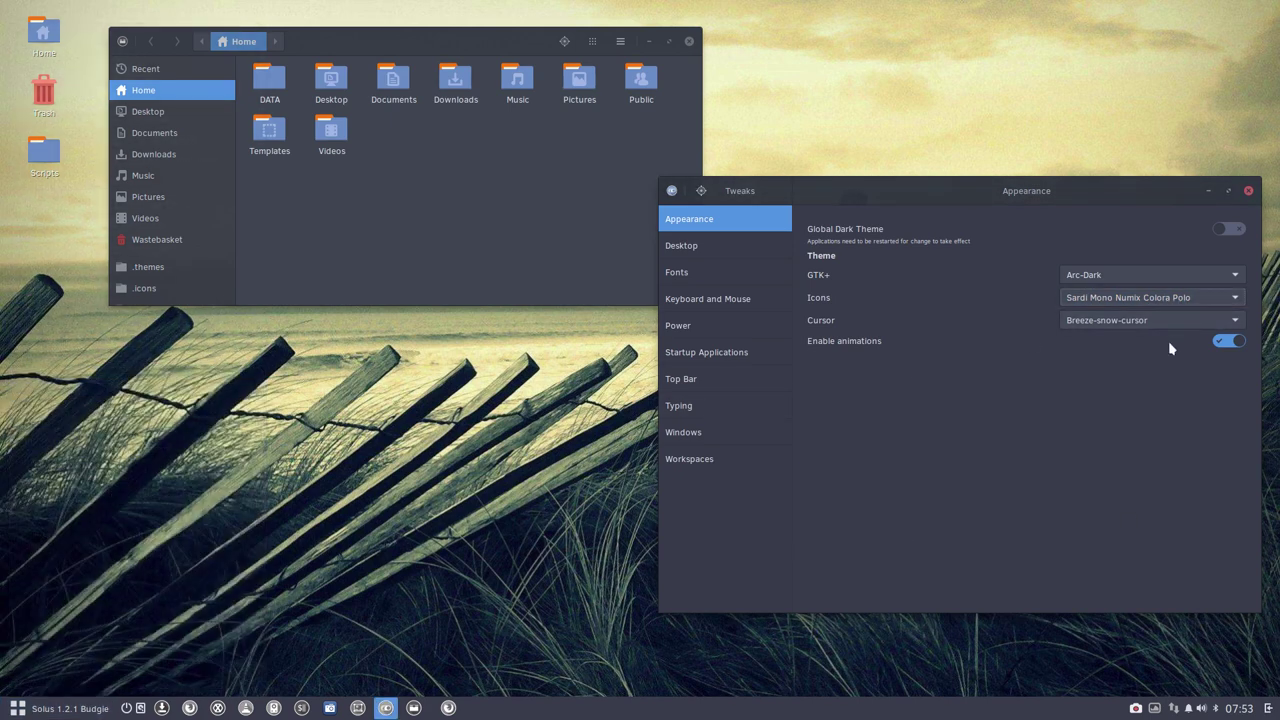
- Preview the Sardi Mono Numix Colora Red Brick icon theme, followed by Sardi Mono Numix Colora Santa Claus
click(1171, 303)
click(1174, 327)
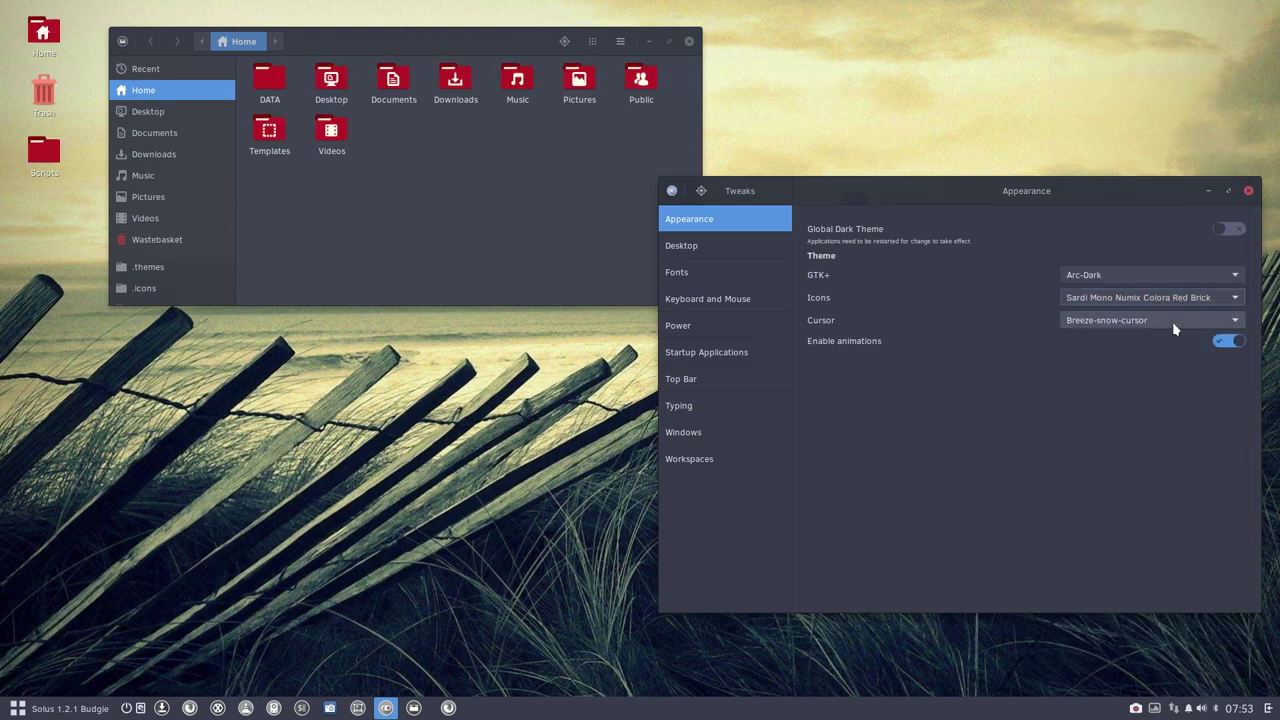
click(1186, 303)
click(1188, 325)
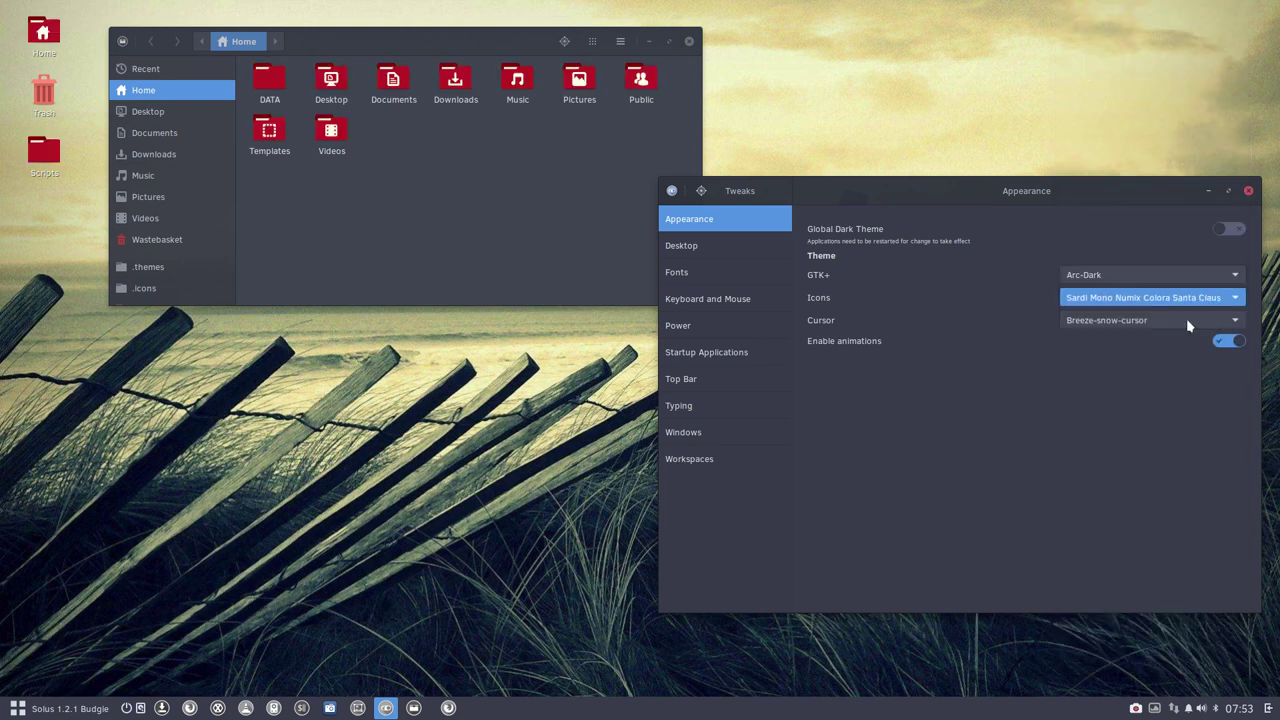
- Apply the Sardi Mono Numix Colora Watusi icon theme and switch from it to Sardi Mono Papirus Dark
click(1175, 300)
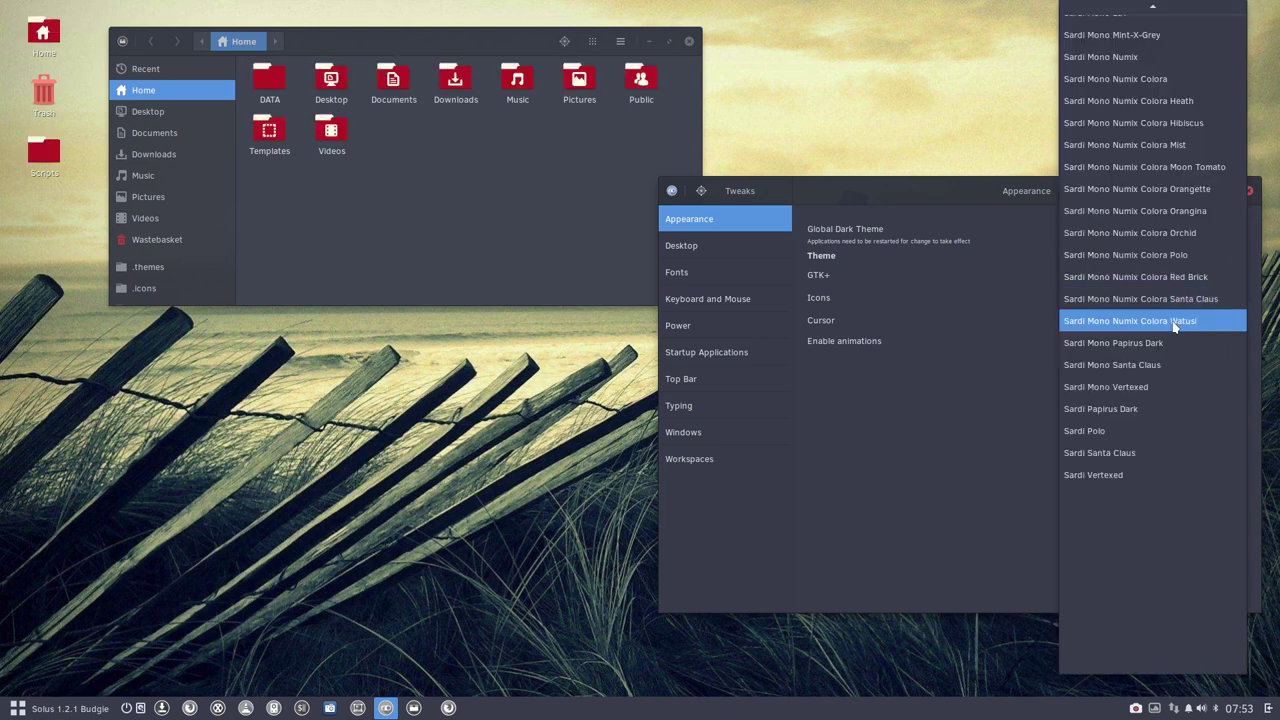
click(1175, 321)
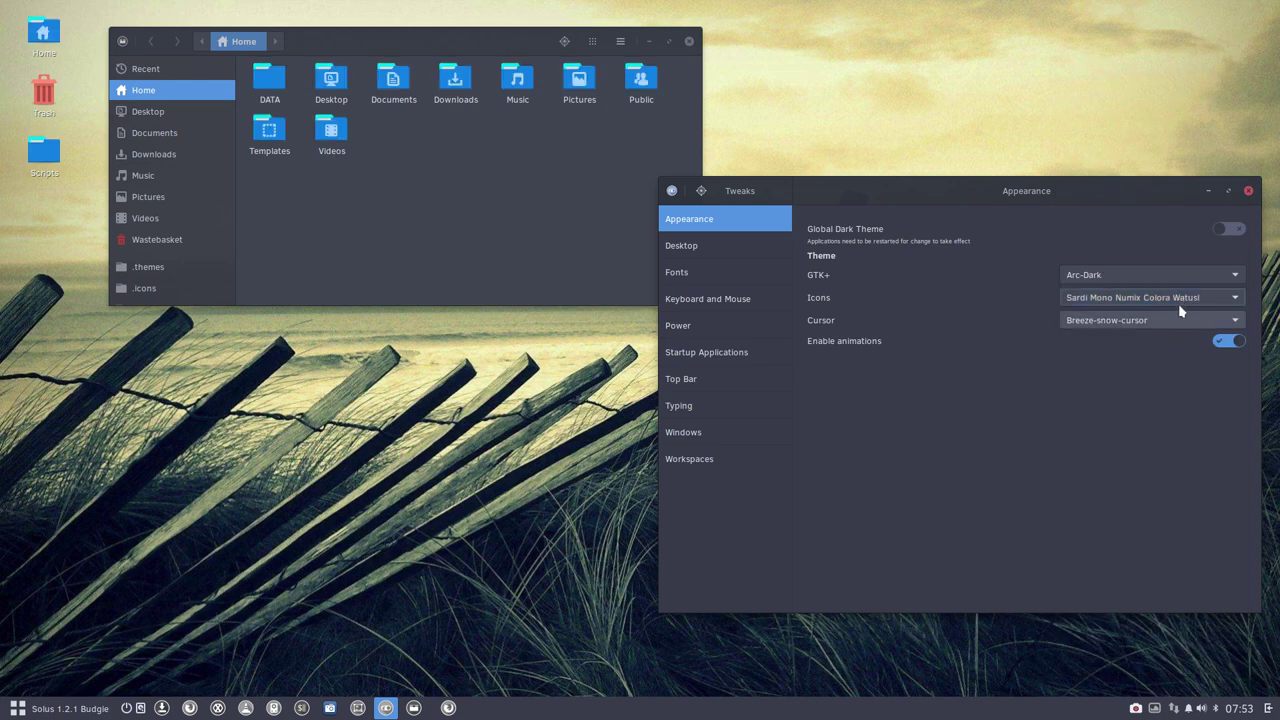
click(1179, 300)
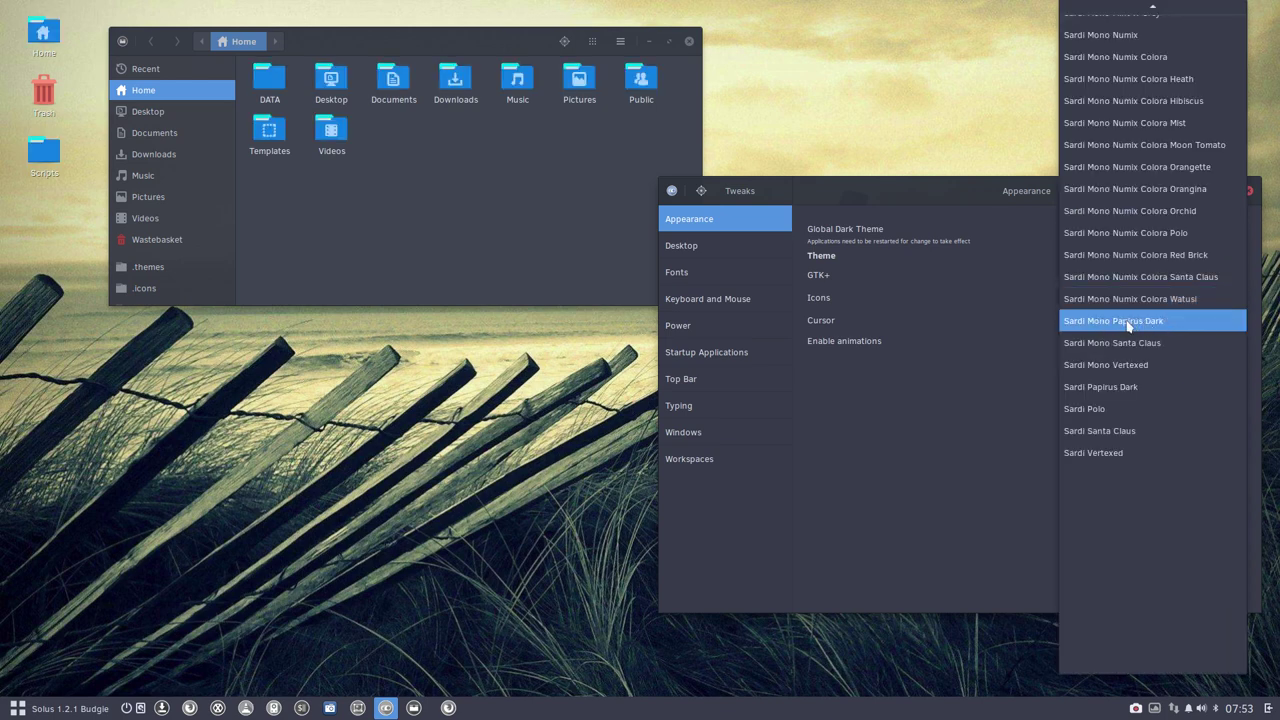
click(1137, 322)
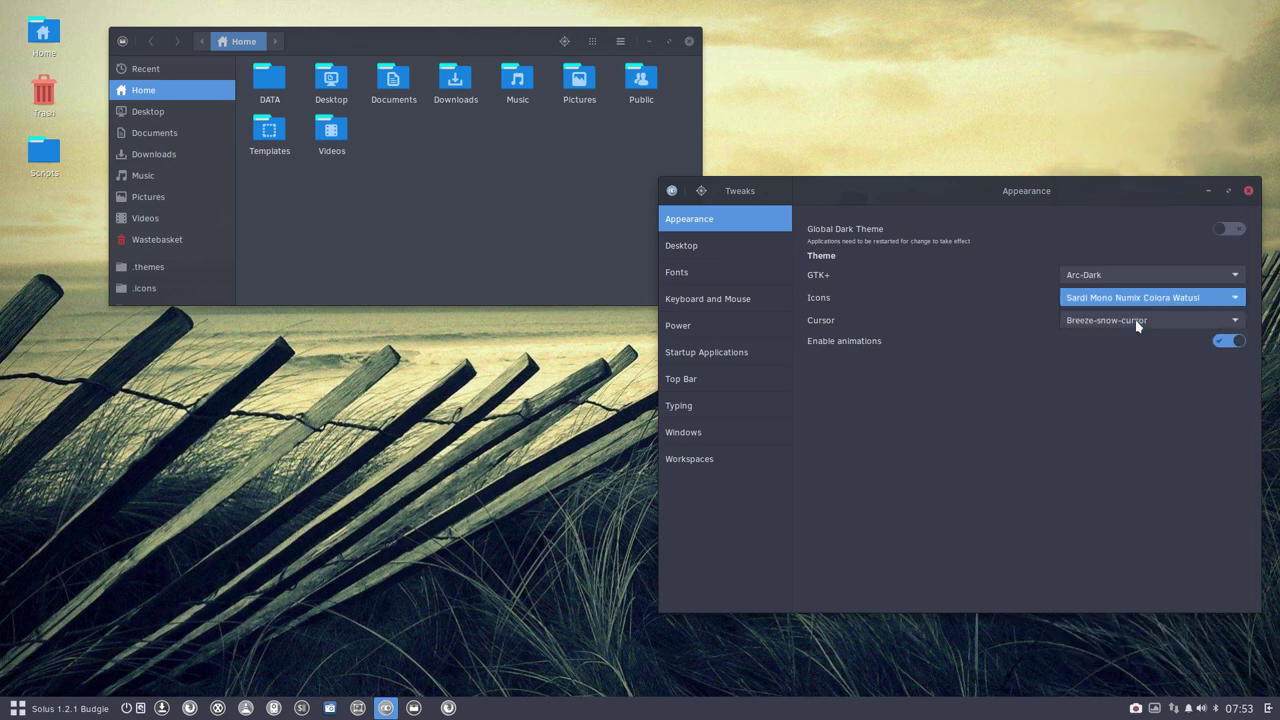
- Examine the Sardi Mono Papirus Dark icons in the Home folder window and the application menu
click(538, 156)
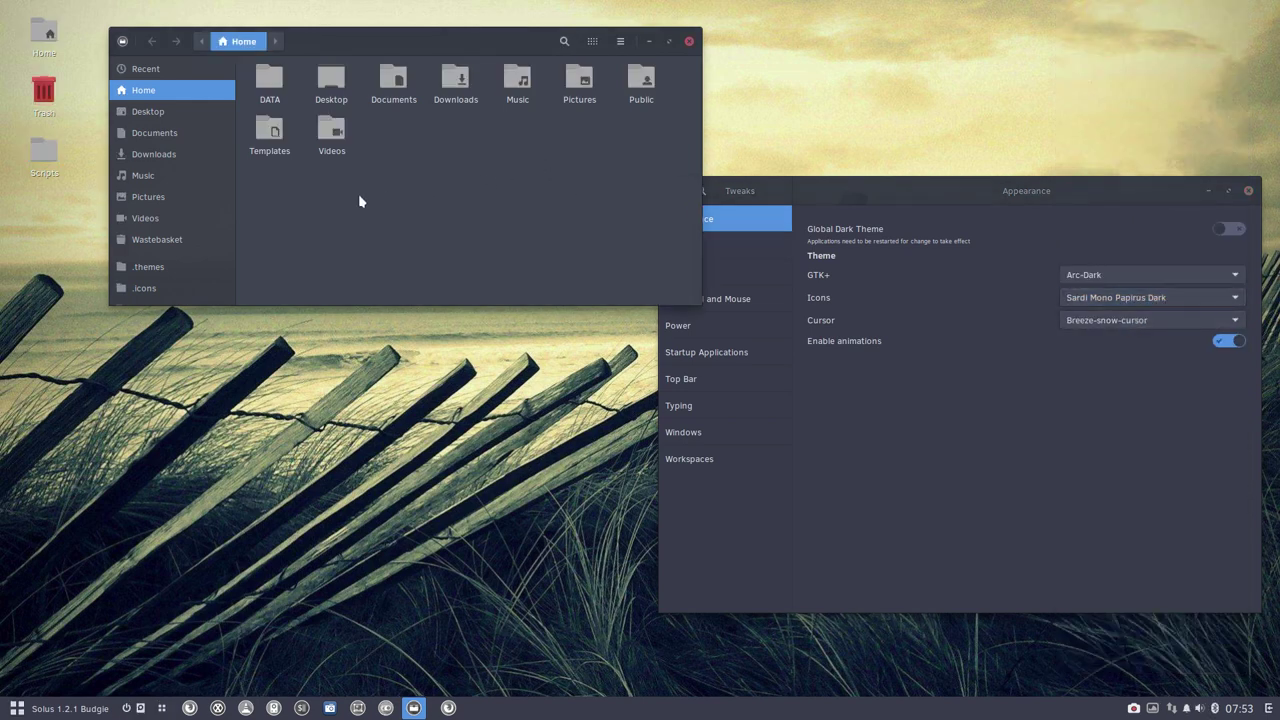
drag(262, 199, 160, 486)
click(70, 709)
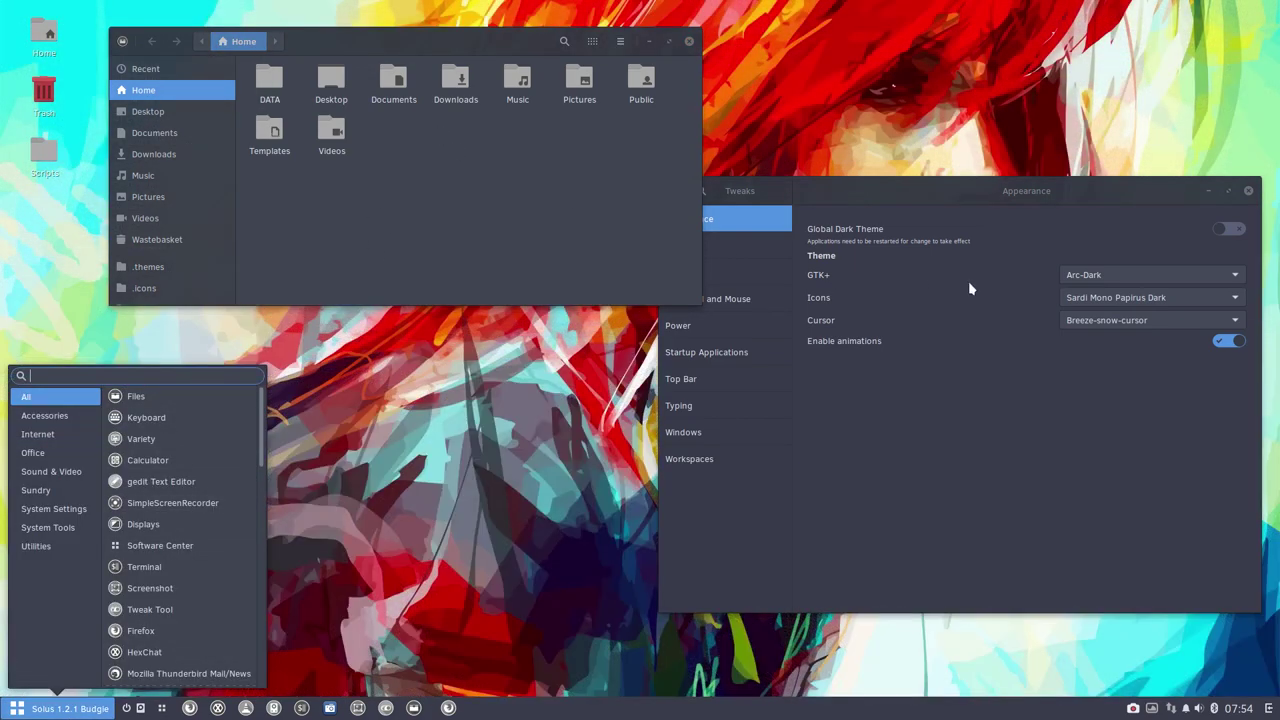
key(Escape)
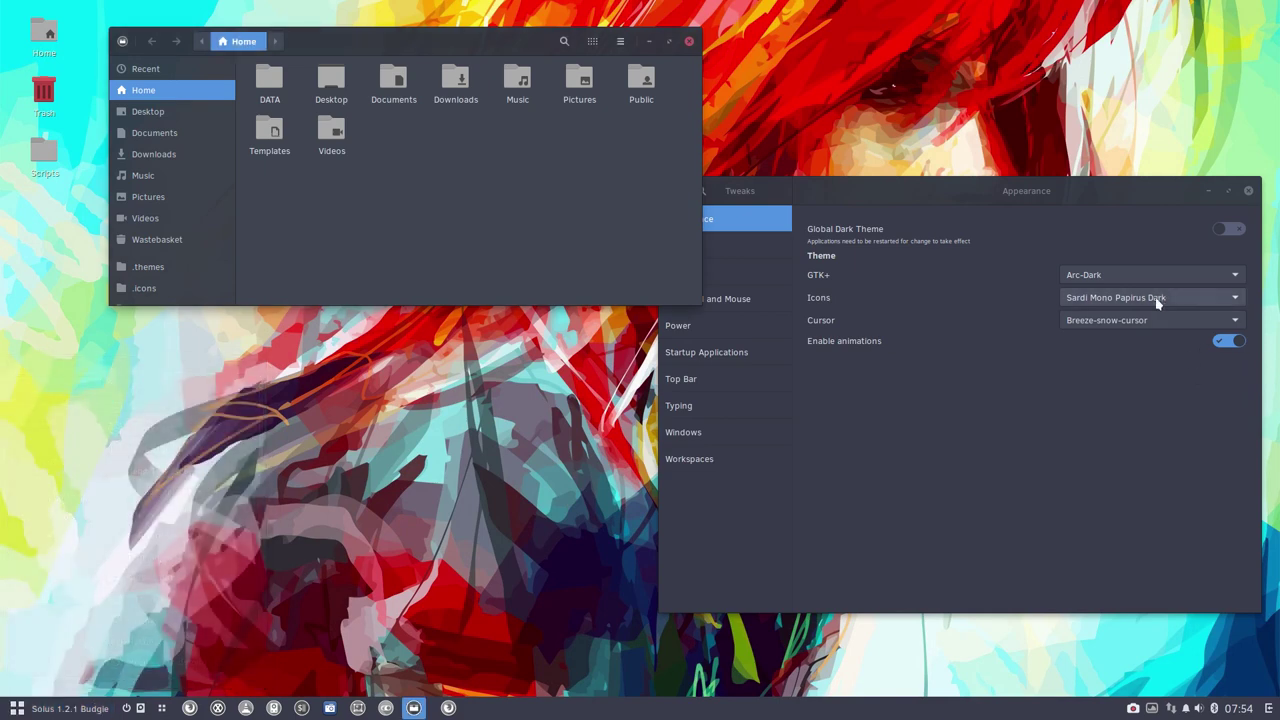
- Preview the Sardi Mono Santa Claus icon theme, followed by Sardi Mono Vertexed
click(1158, 300)
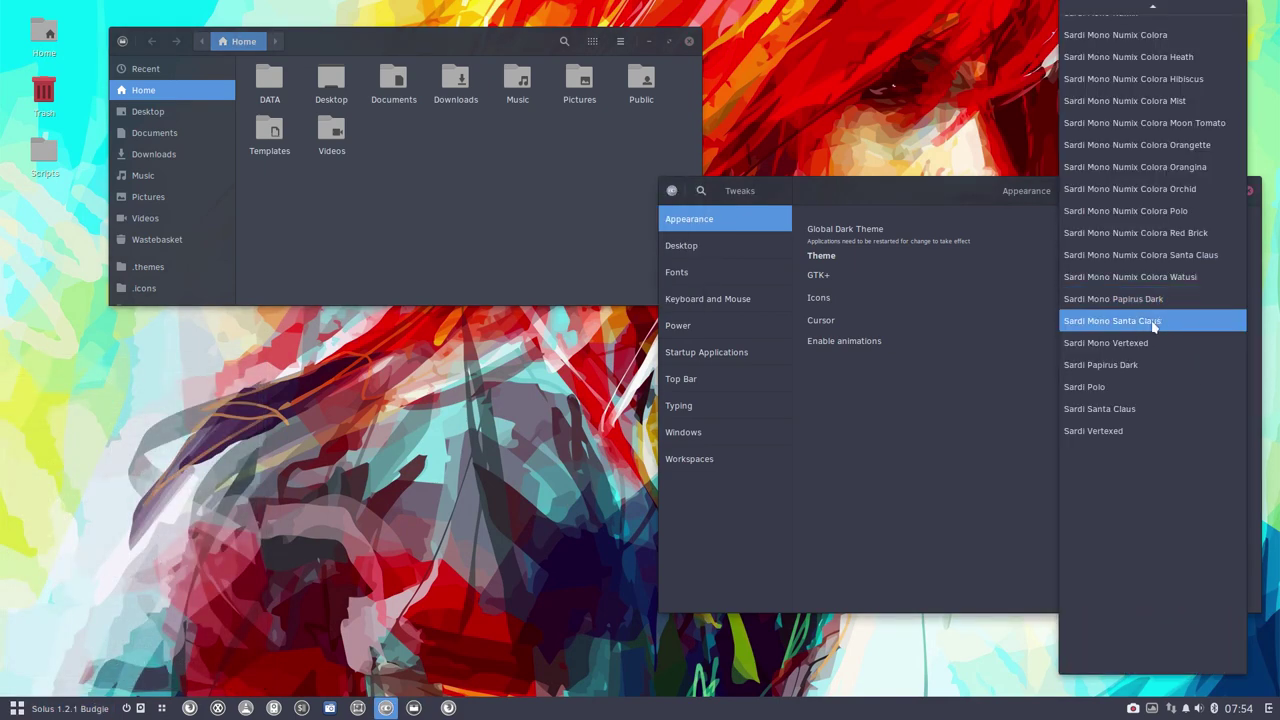
click(1152, 321)
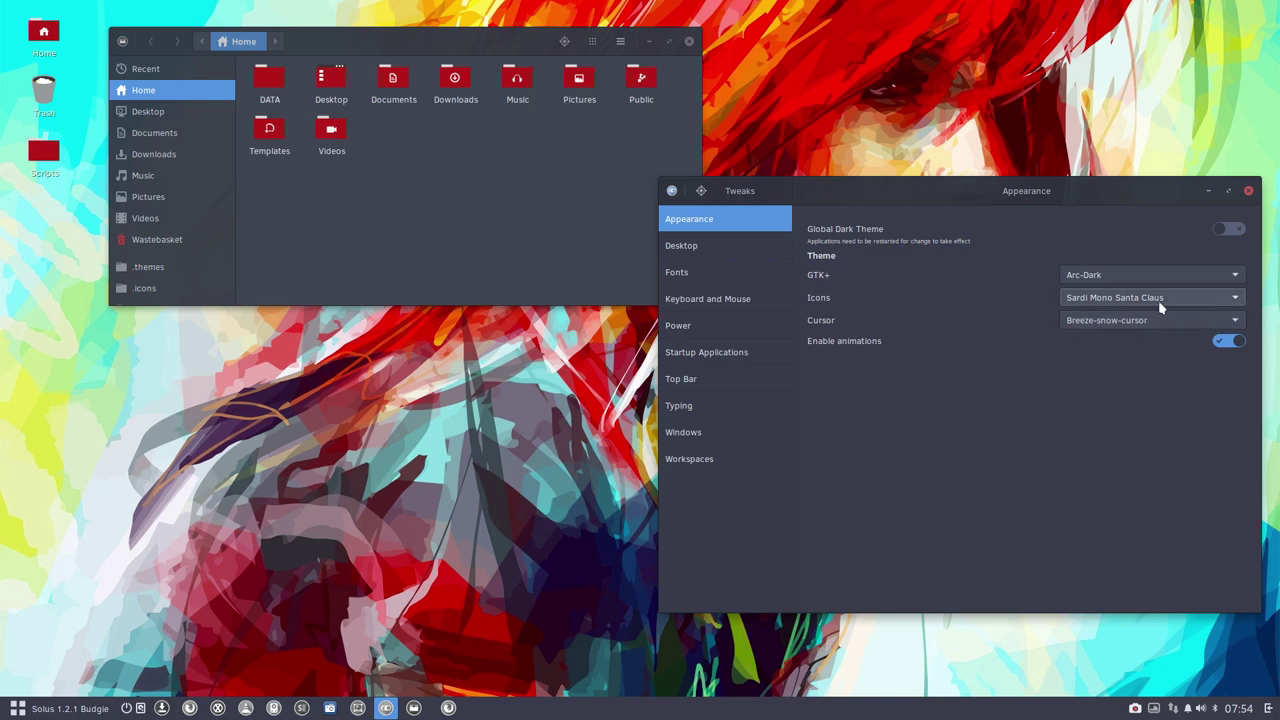
click(1158, 300)
click(1155, 321)
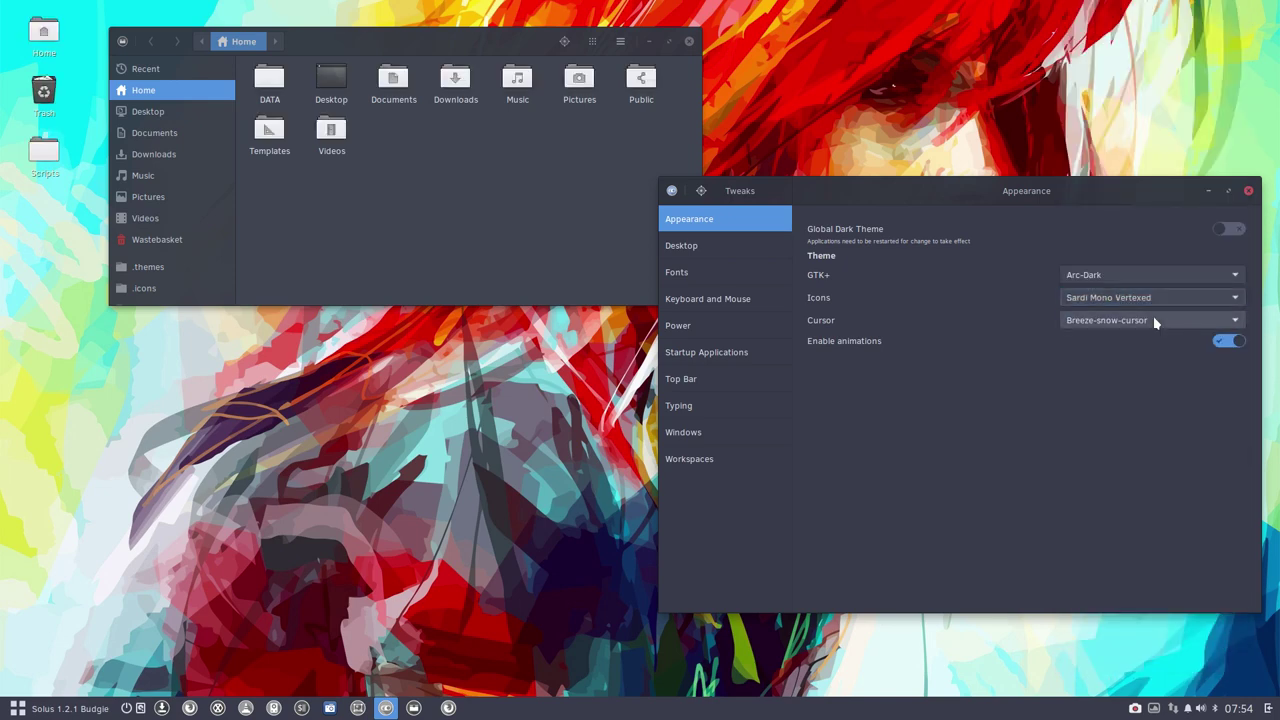
- Apply the Sardi Papirus Dark icon theme and check its icons in the Home folder window and the application menu
click(1160, 300)
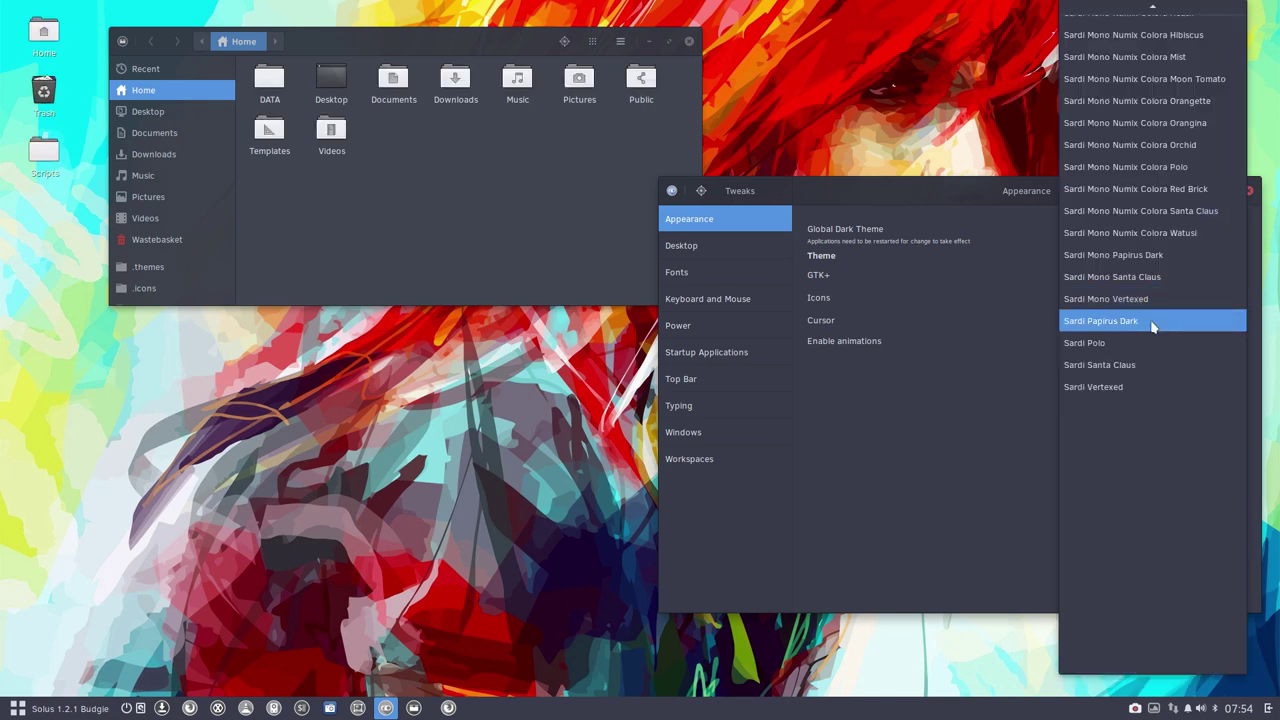
click(1152, 323)
click(298, 253)
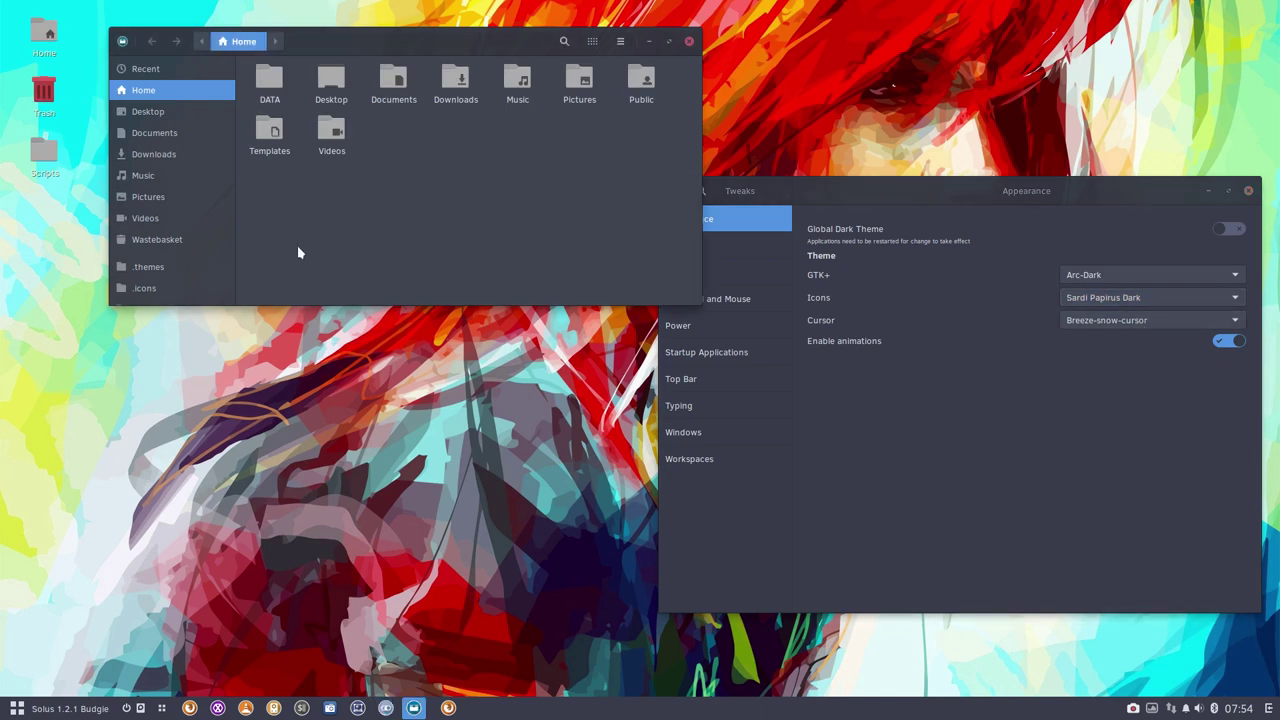
click(40, 706)
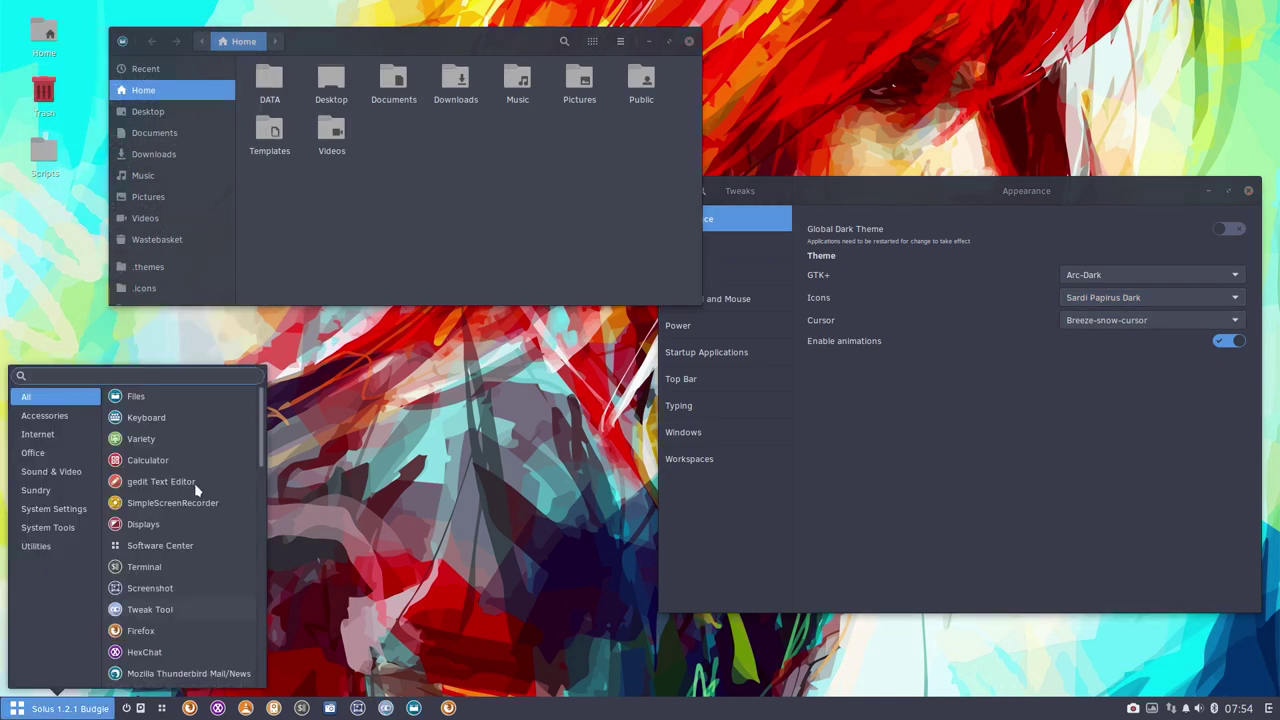
click(1066, 374)
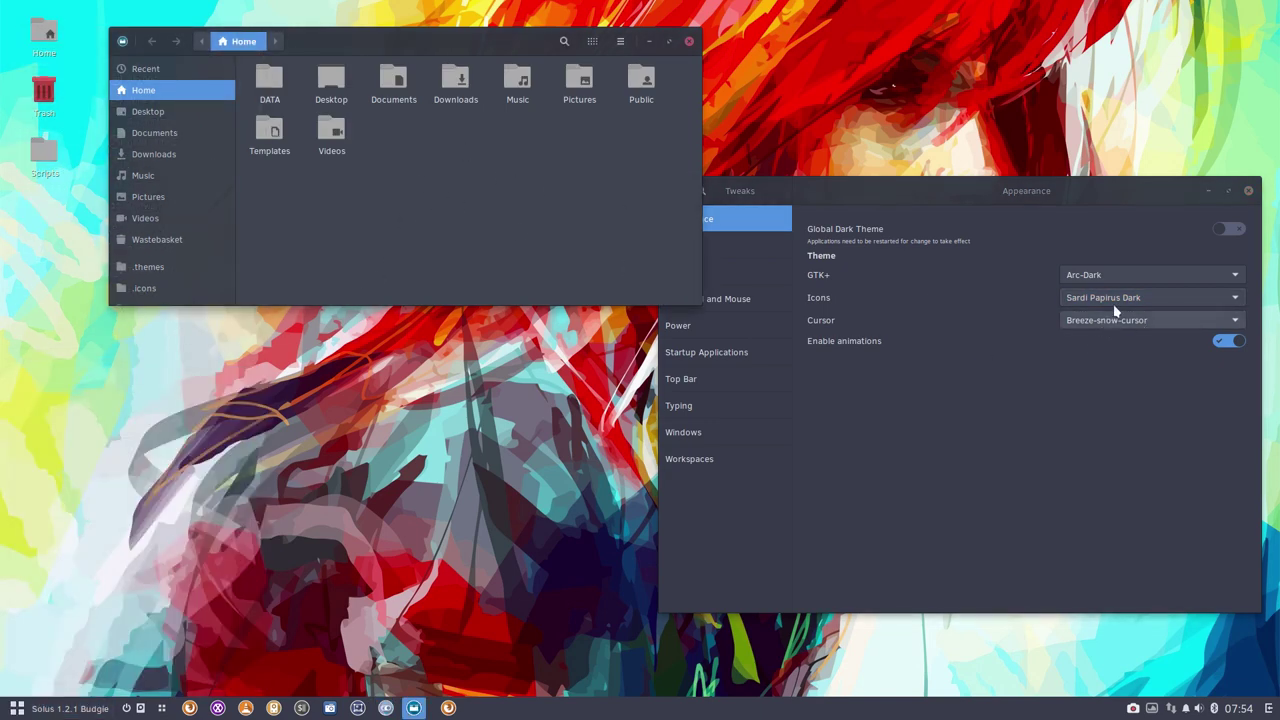
- Preview the Sardi Polo and Sardi Santa Claus icon themes, finishing with Sardi Vertexed applied
click(1115, 309)
click(1116, 322)
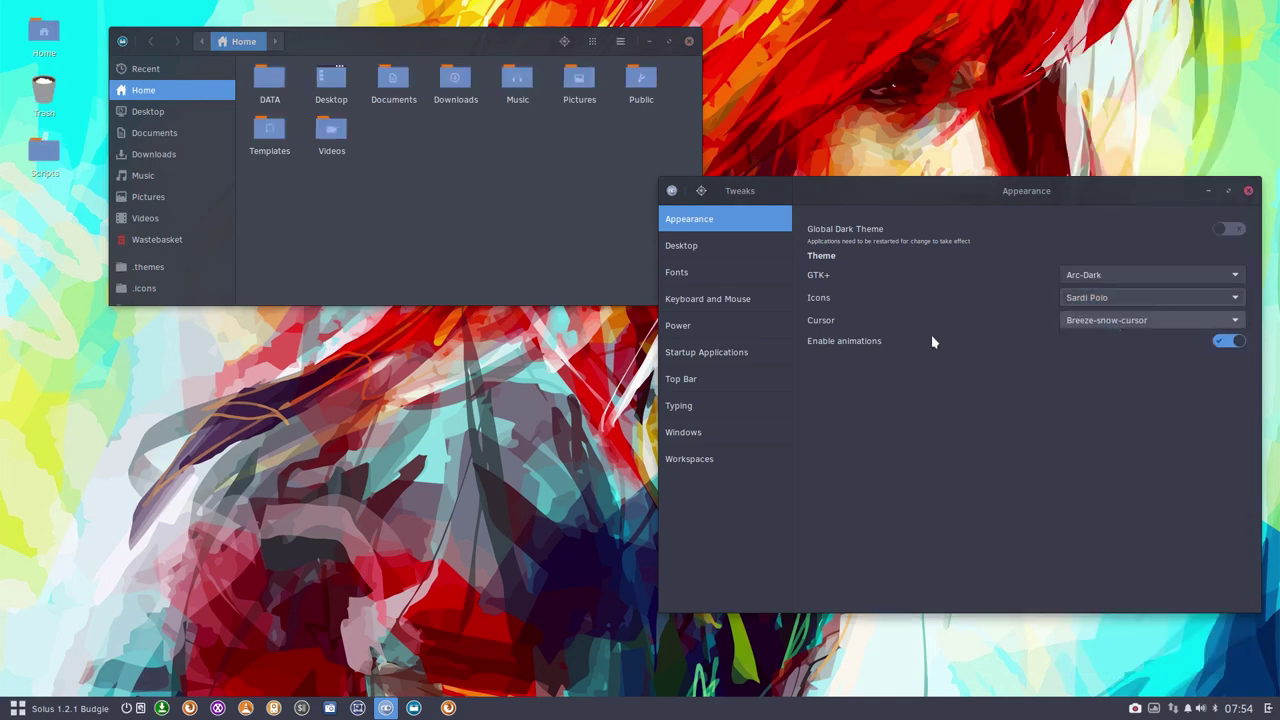
click(1100, 297)
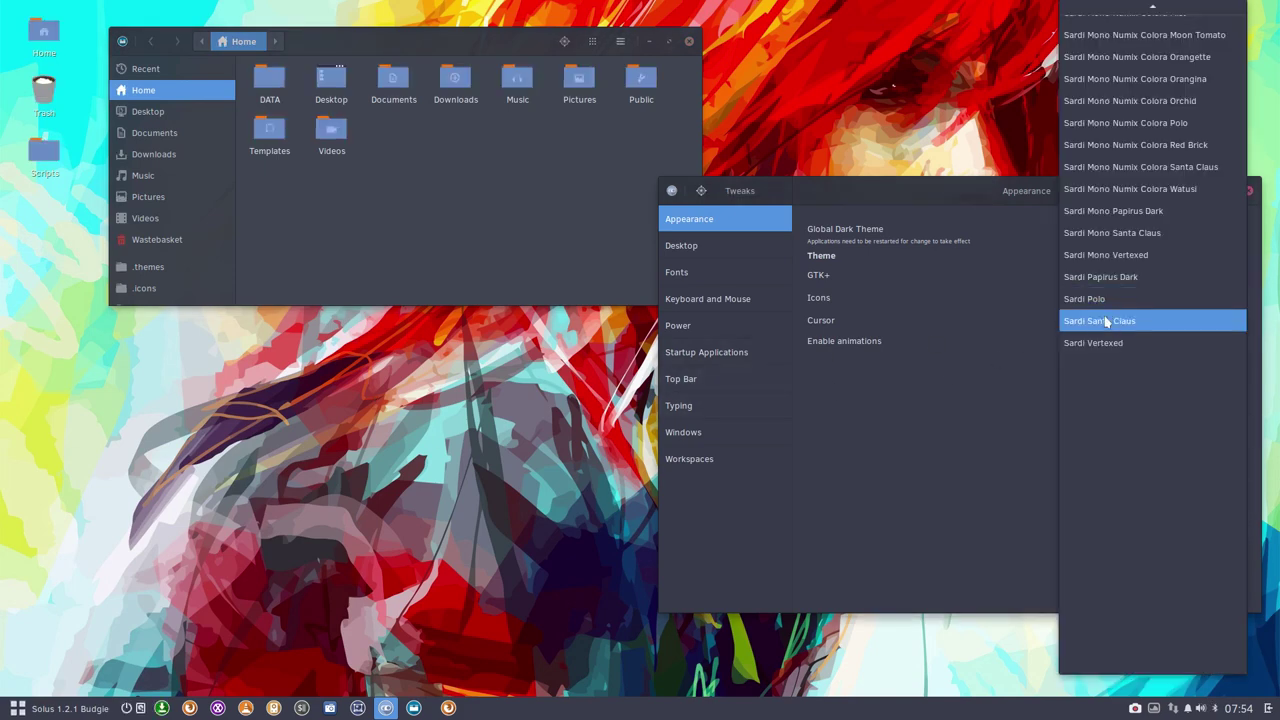
click(1106, 321)
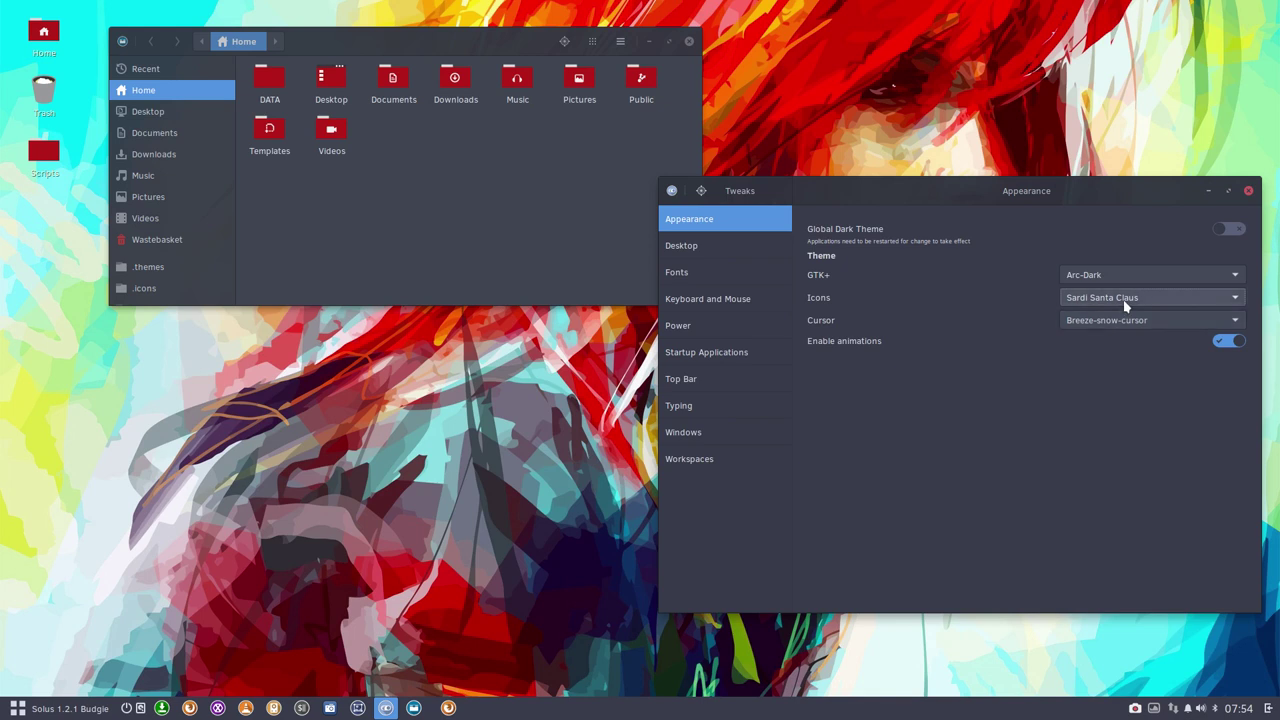
click(1125, 302)
click(1123, 322)
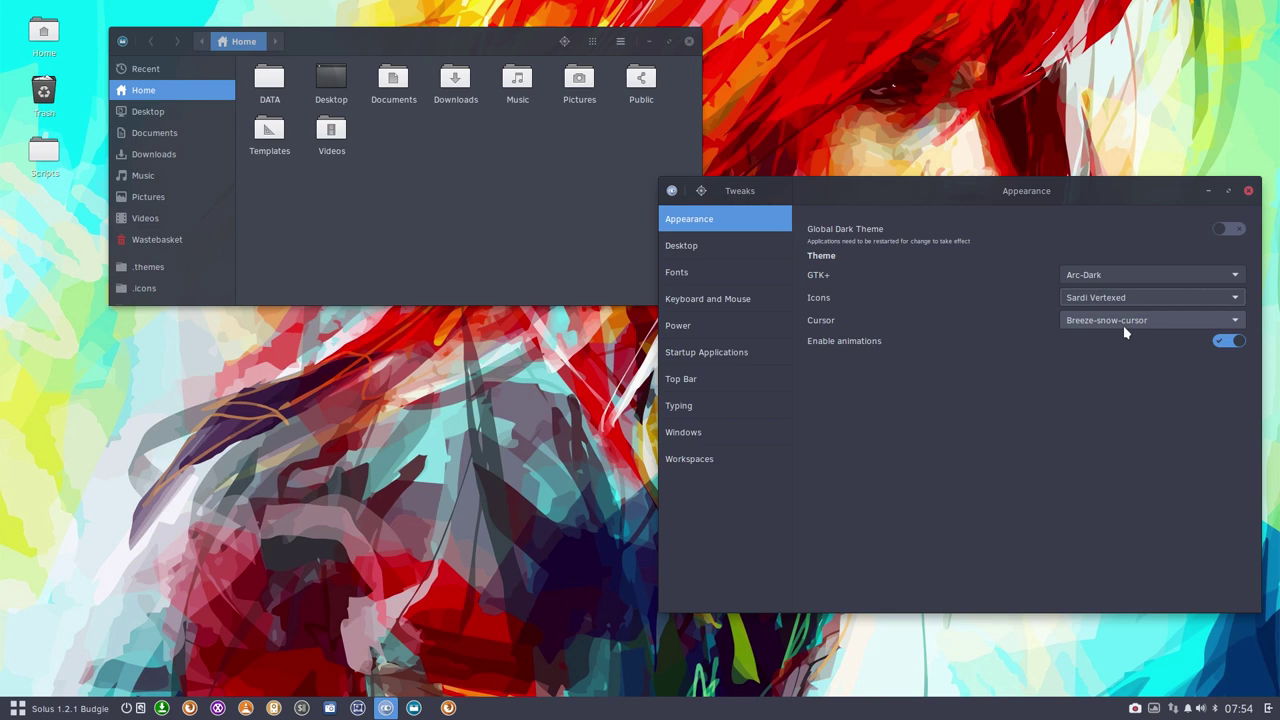
- Browse the .icons folder in the file manager and maximize its window to show all Sardi theme folders
click(150, 288)
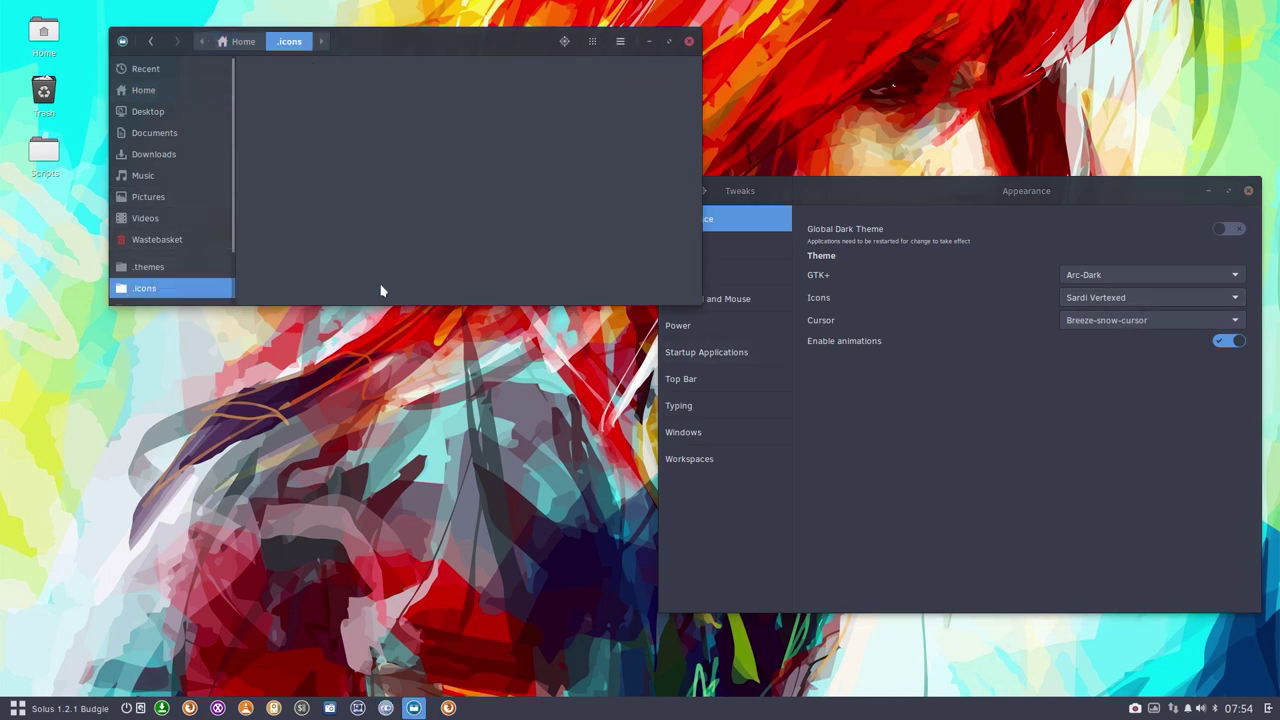
scroll(506, 206, down, 2)
scroll(515, 222, down, 1)
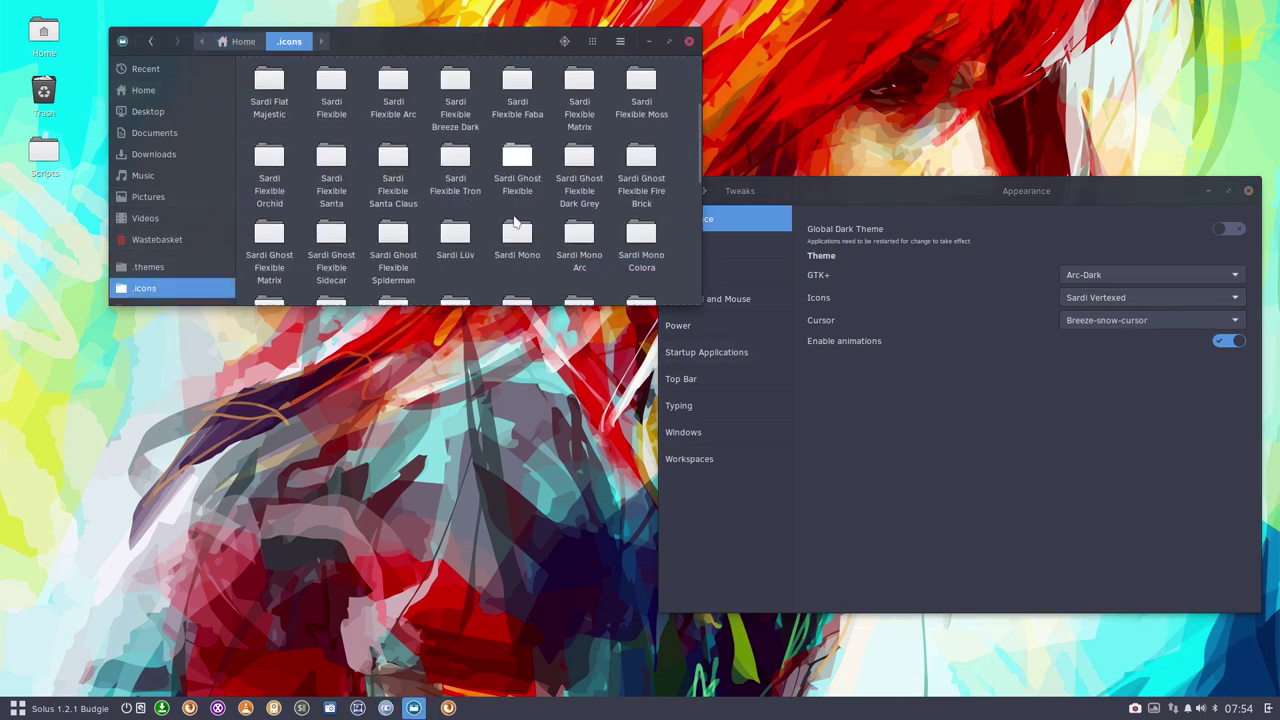
scroll(515, 222, down, 1)
double_click(523, 40)
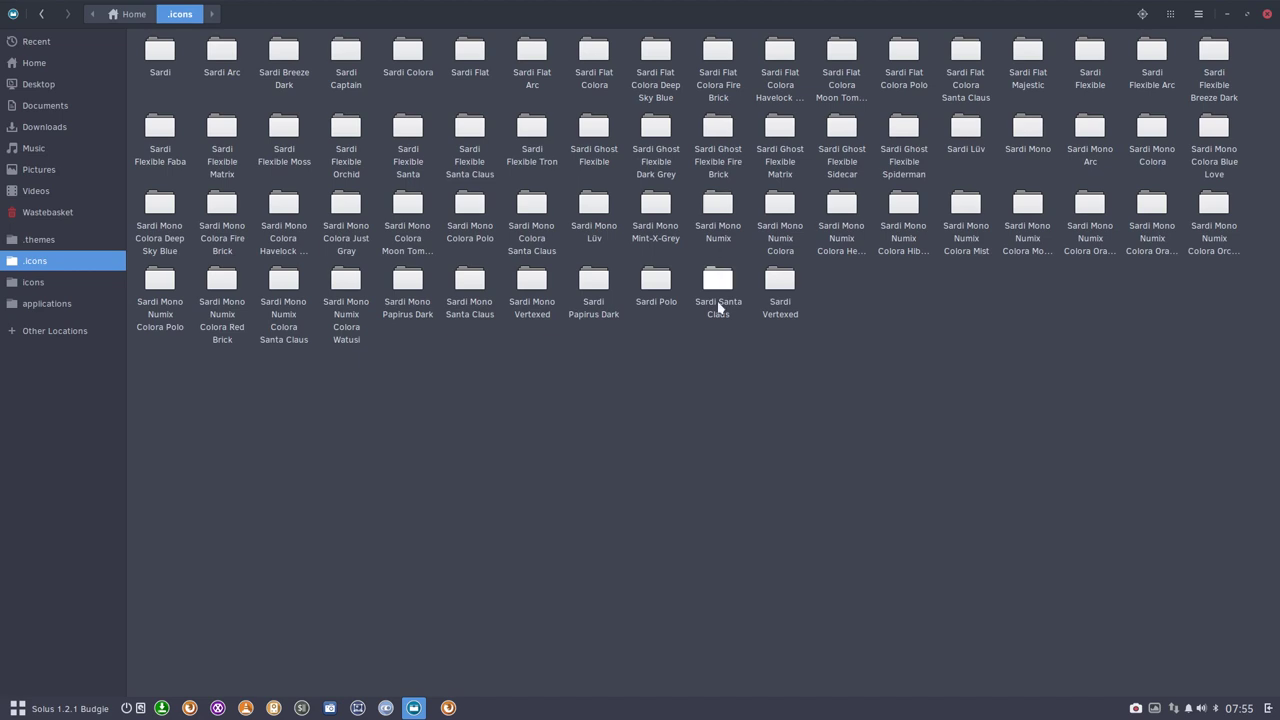
- Open the Sardi Mono Numix Colora folder and go through its colour scripts, from the mist-numix script to simply-change-colours.sh
click(779, 208)
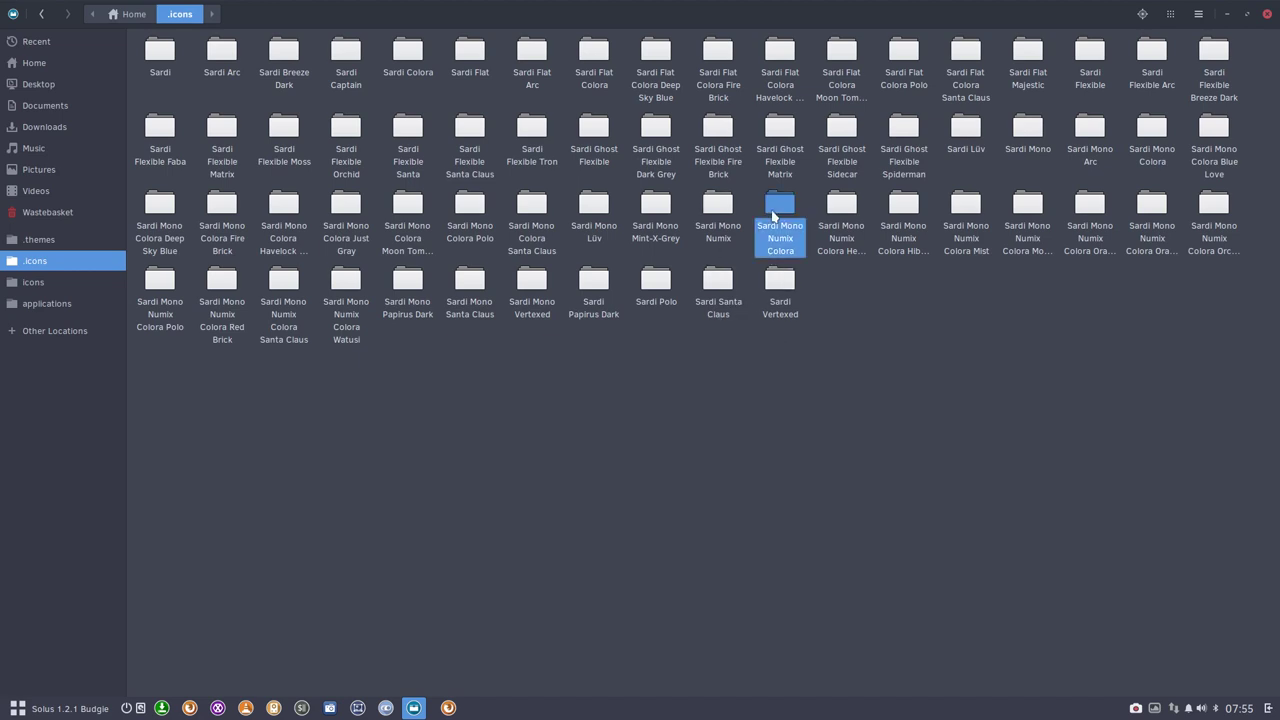
double_click(779, 208)
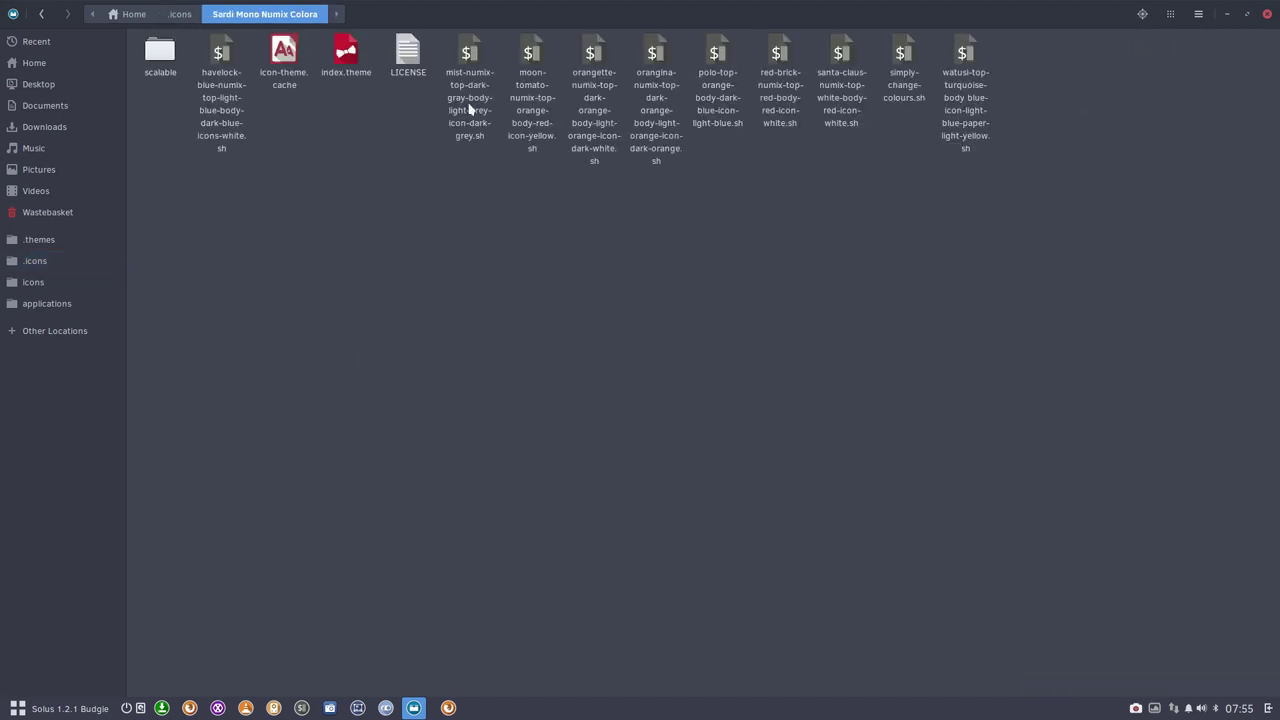
click(469, 55)
click(531, 55)
click(594, 55)
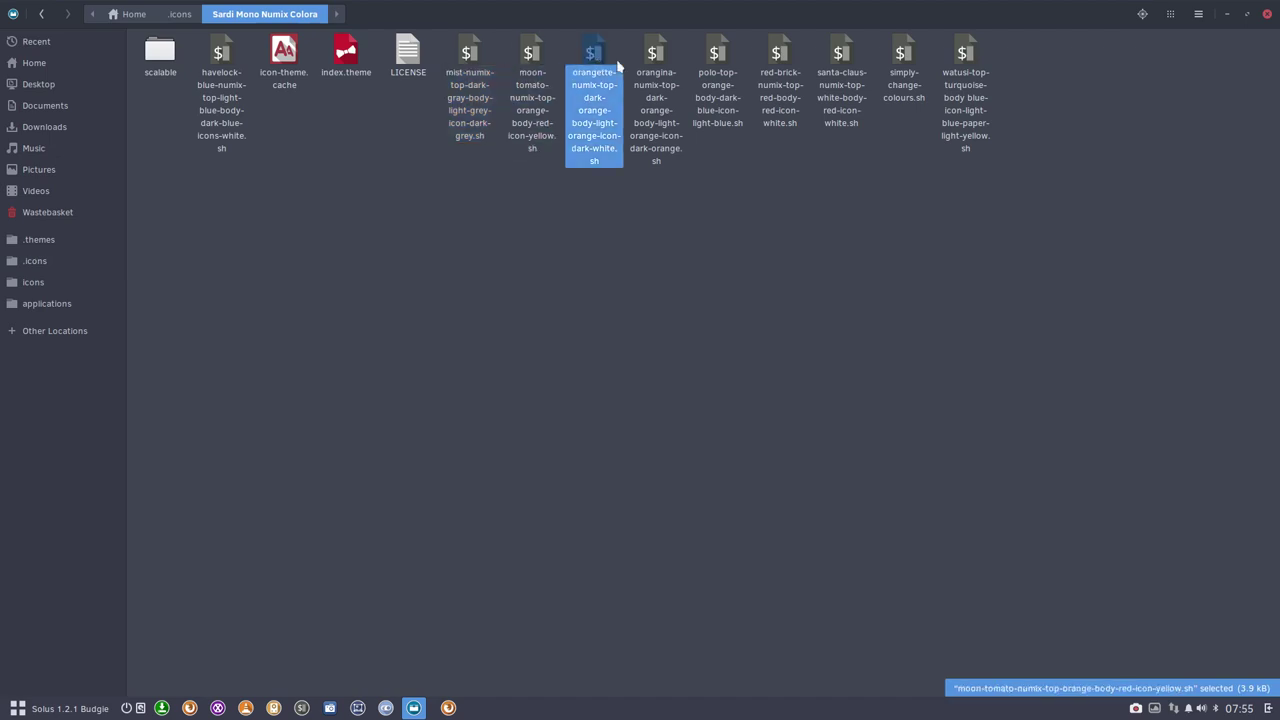
click(656, 55)
click(717, 55)
click(779, 55)
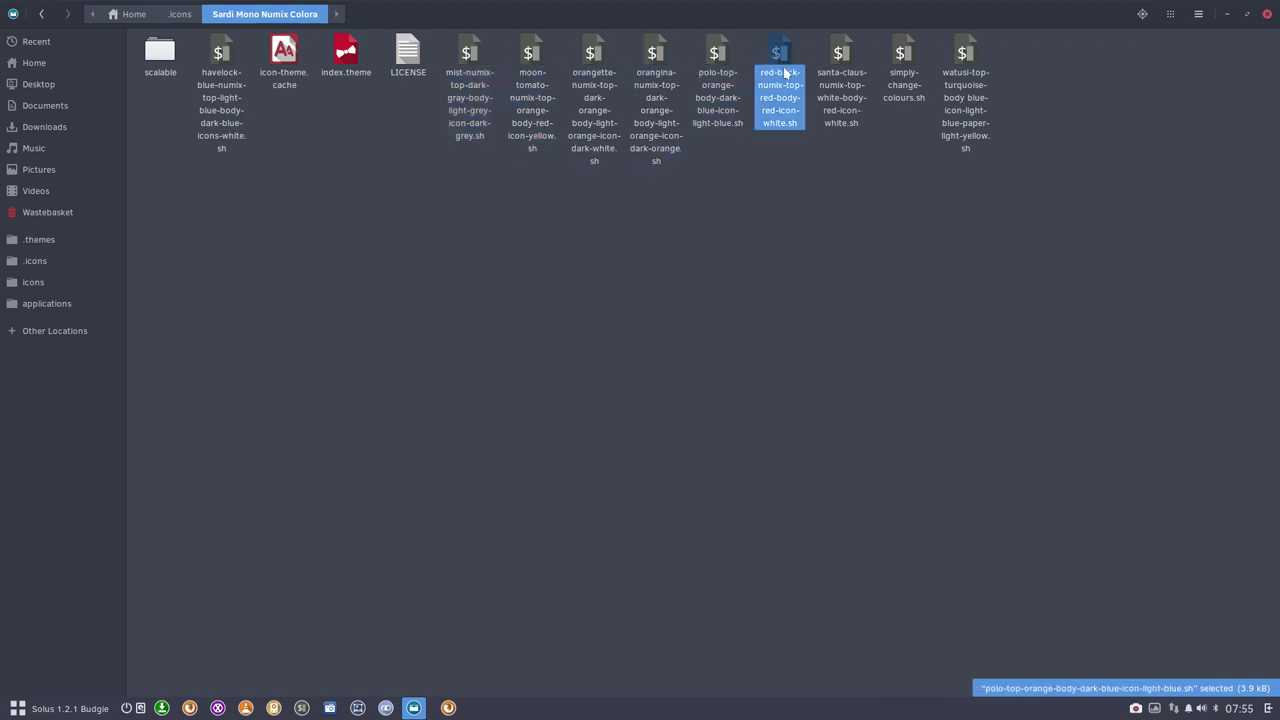
click(841, 55)
click(904, 60)
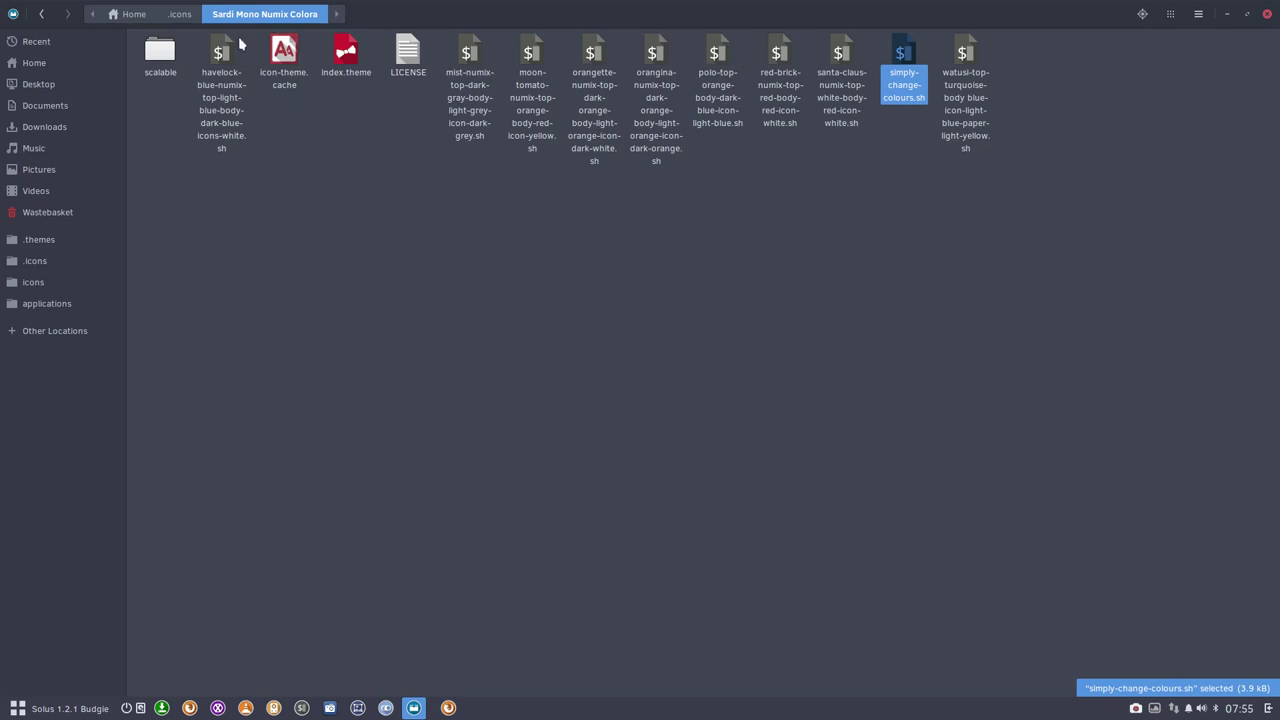
- Return to the .icons folder, and close both the file manager and the Tweaks window
click(180, 14)
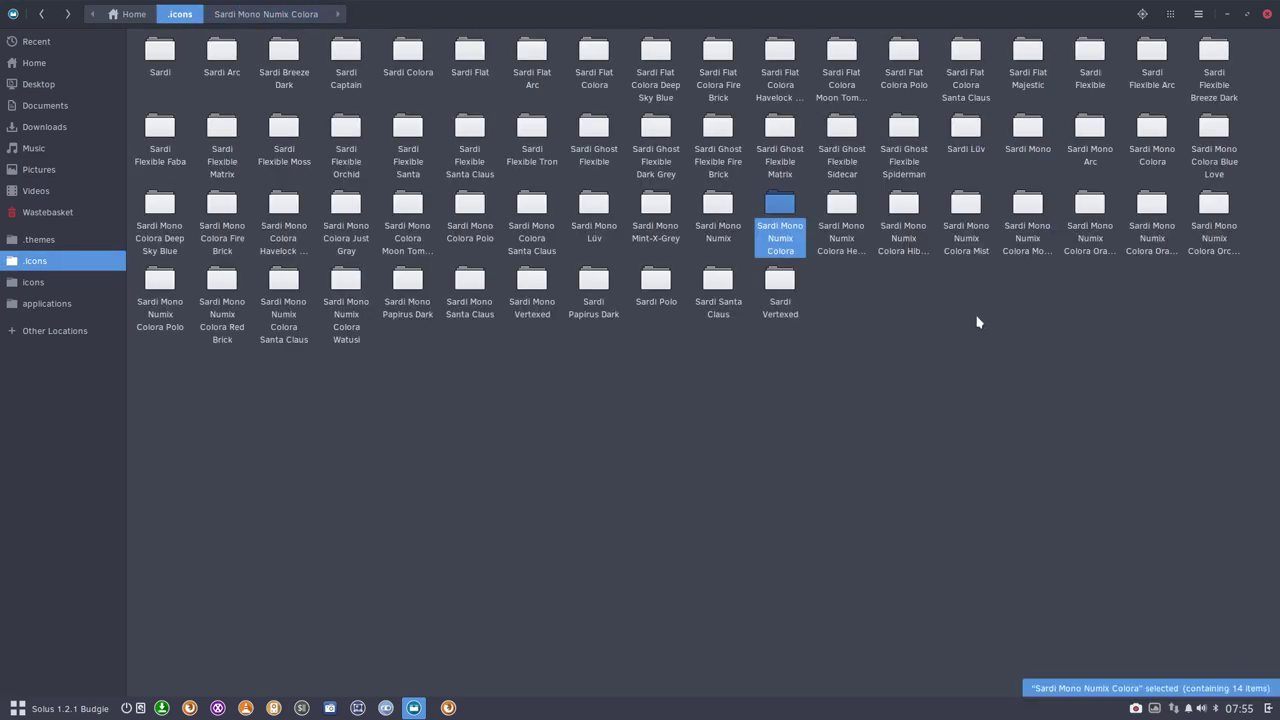
click(977, 320)
drag(1095, 7, 820, 125)
click(882, 101)
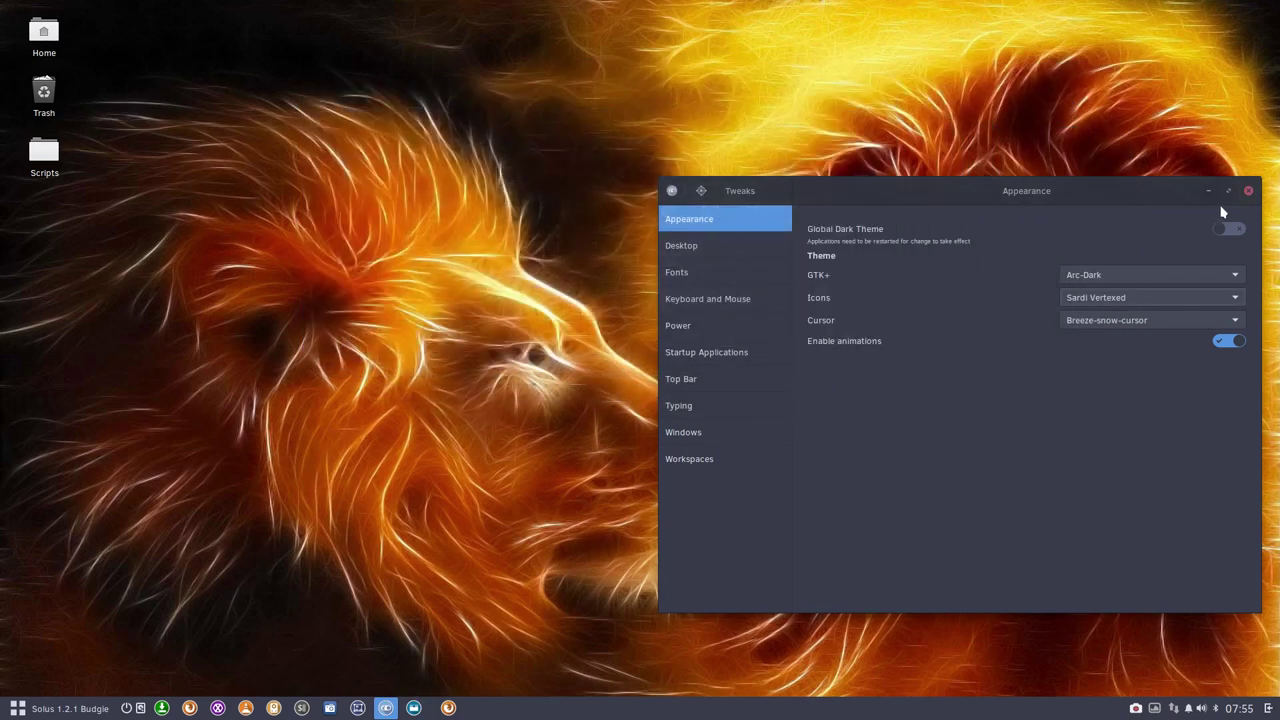
click(1248, 190)
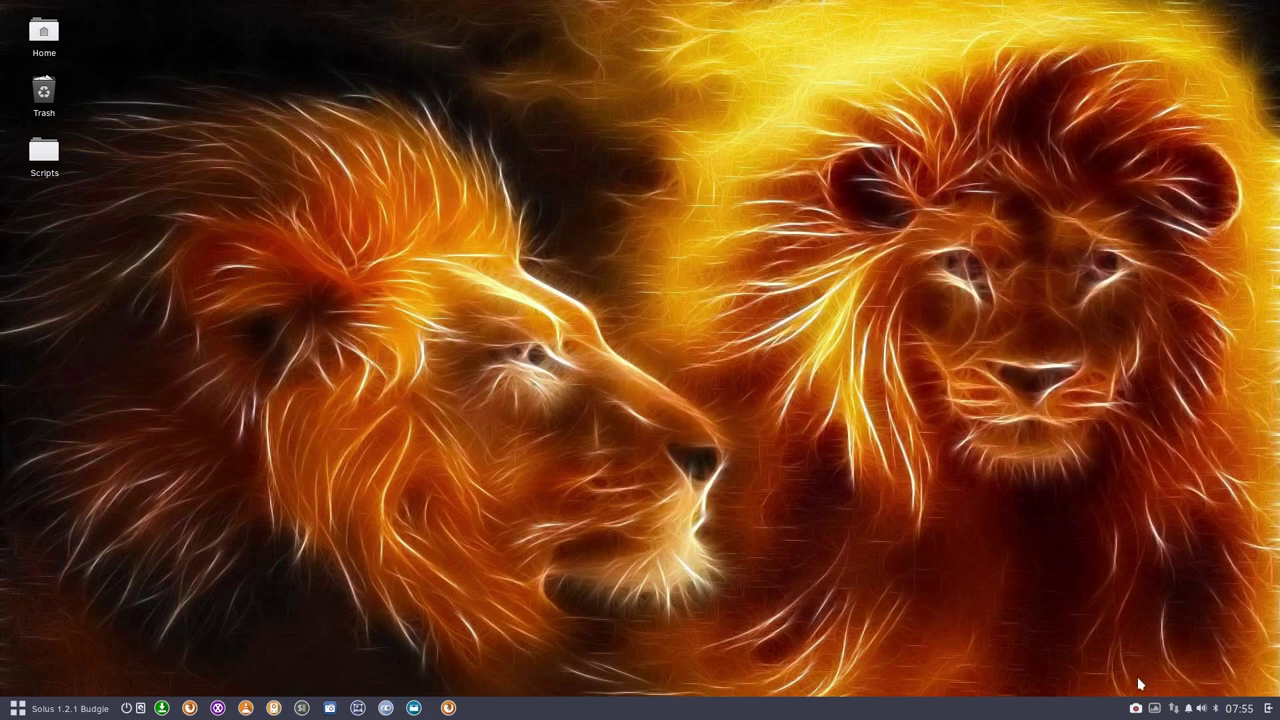